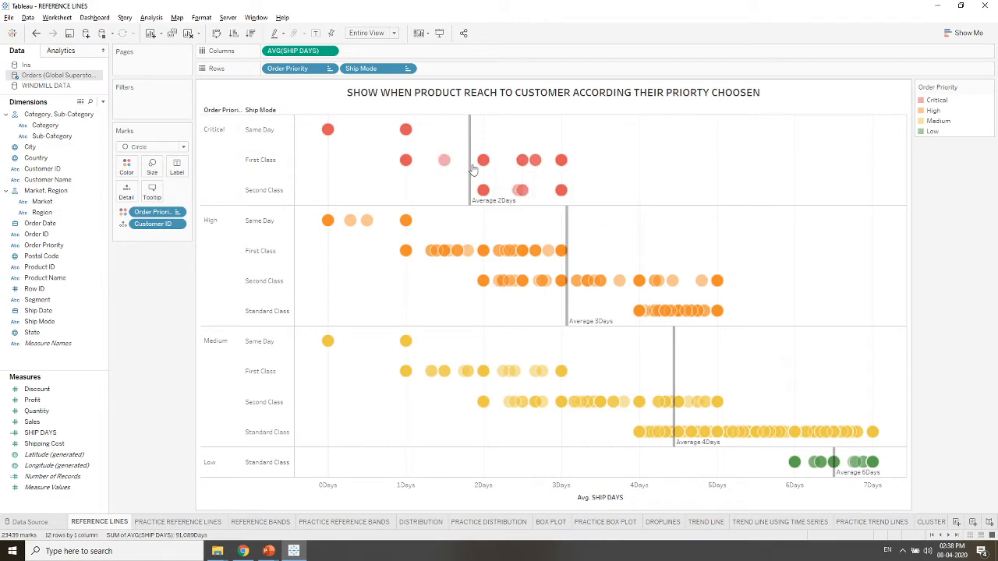
- Review the average lines on the finished REFERENCE LINES chart and open the PRACTICE REFERENCE LINES worksheet
mouse_move(471, 164)
mouse_move(577, 290)
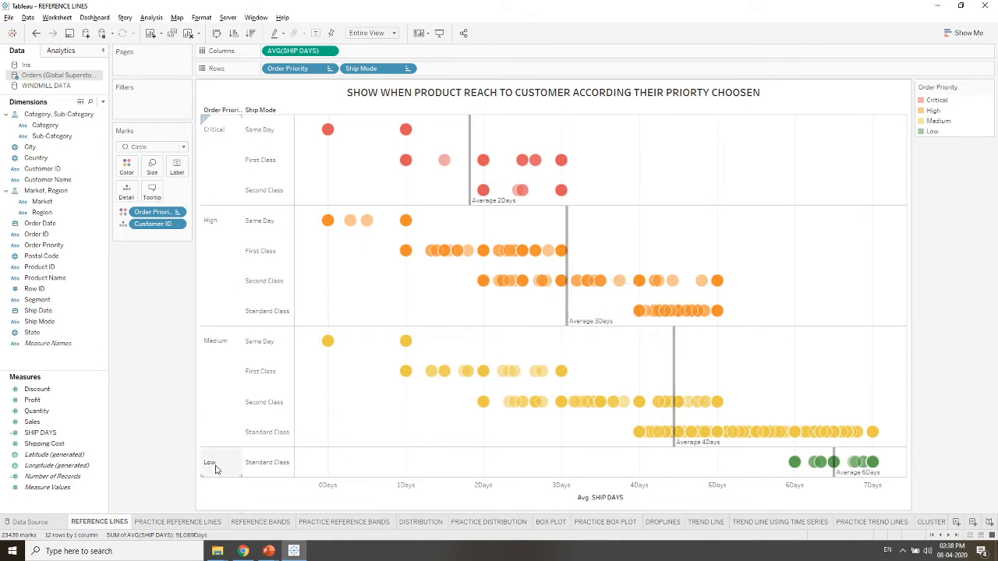
mouse_move(835, 470)
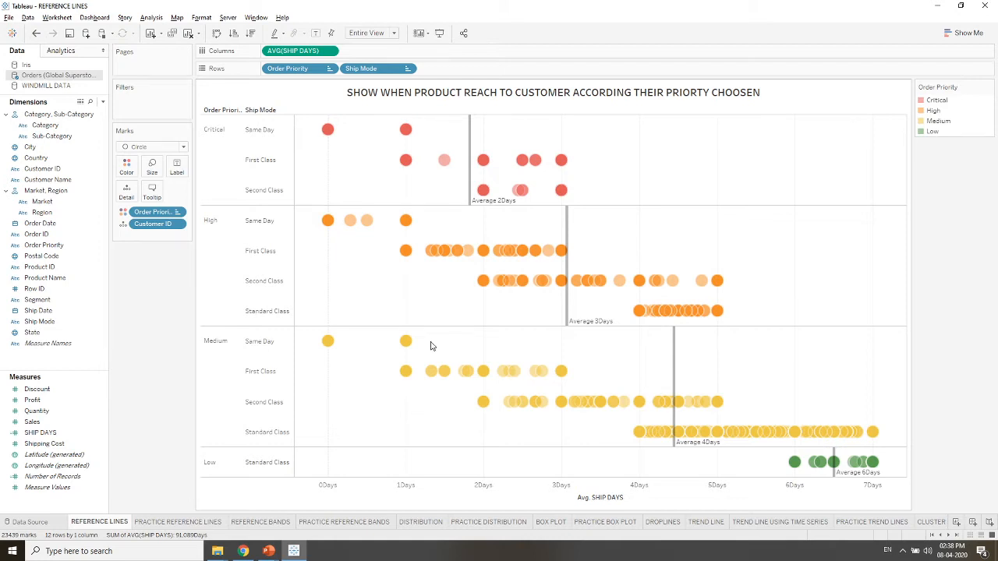
mouse_move(161, 527)
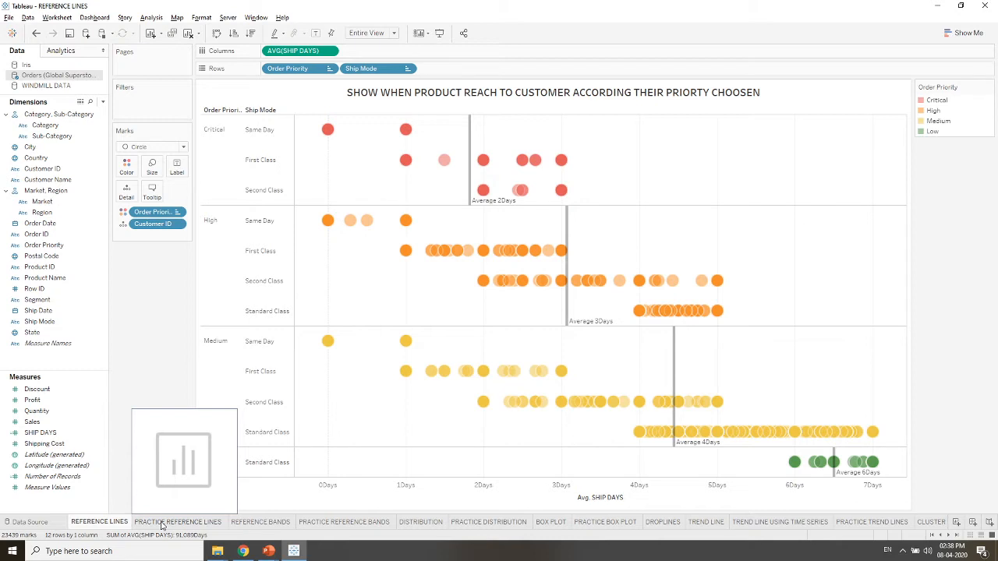
left_click(161, 526)
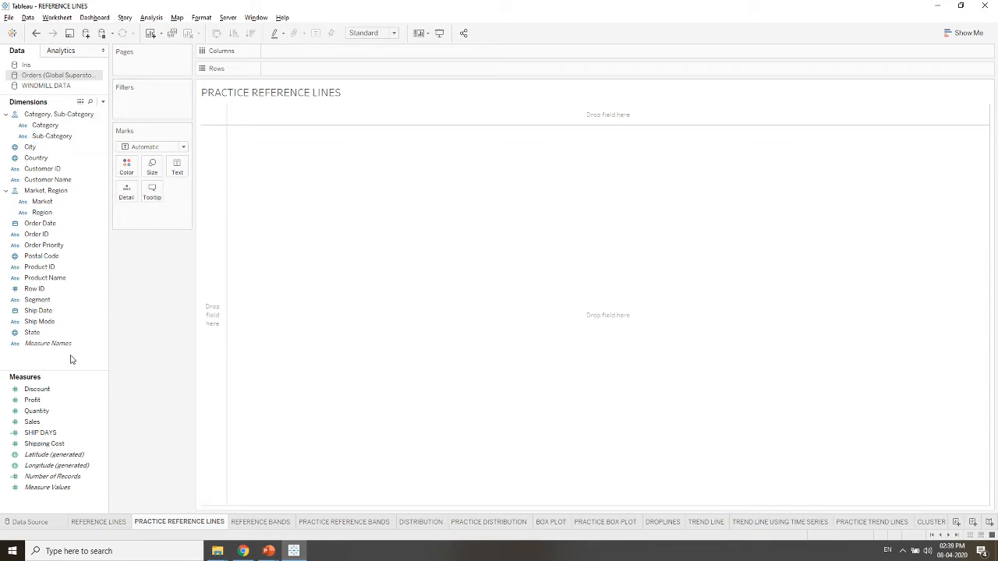
- Place the Order Priority dimension on Rows in the empty practice worksheet
left_click(93, 180)
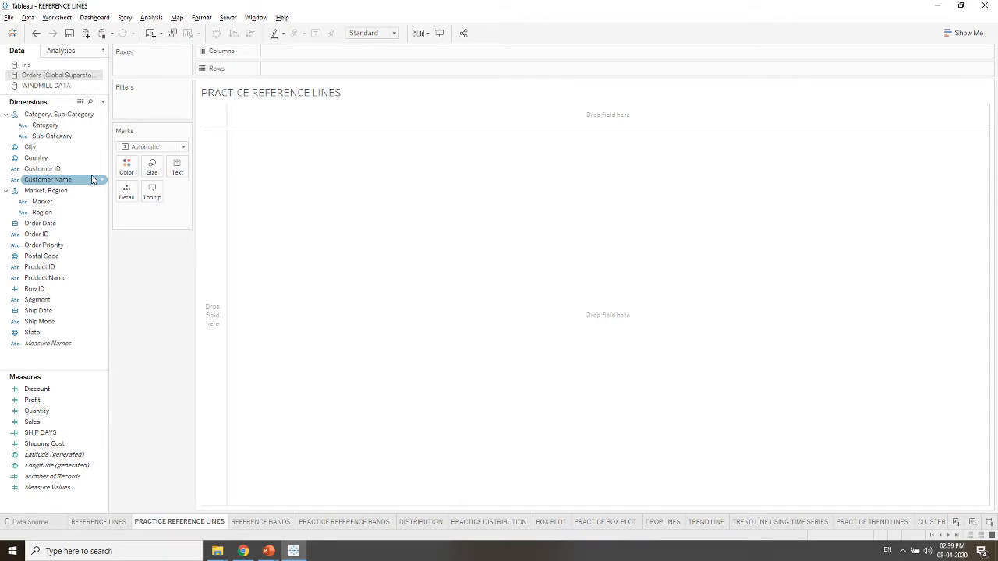
left_click(49, 235)
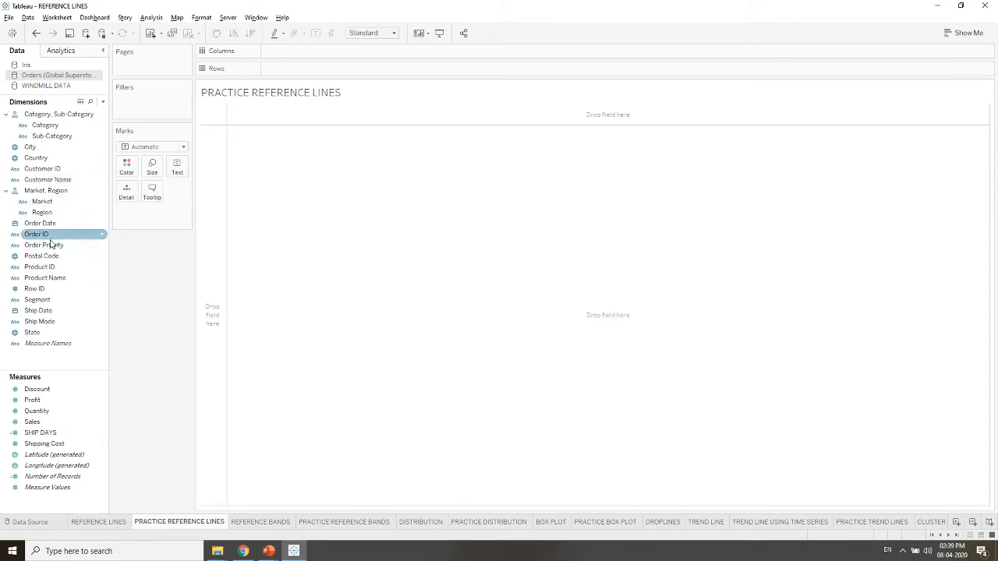
left_click(48, 246)
left_click_drag(47, 248, 290, 70)
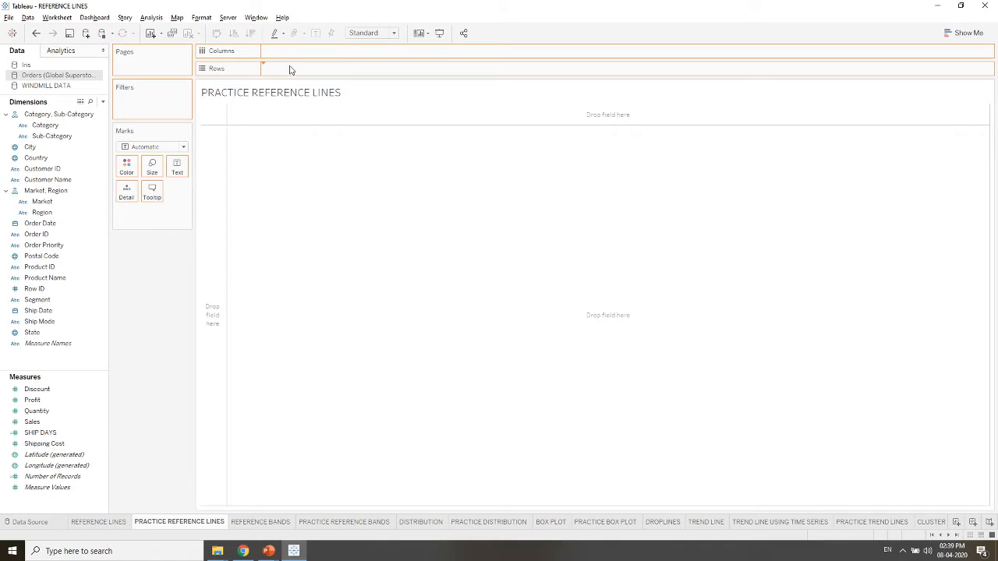
left_click_drag(290, 70, 290, 69)
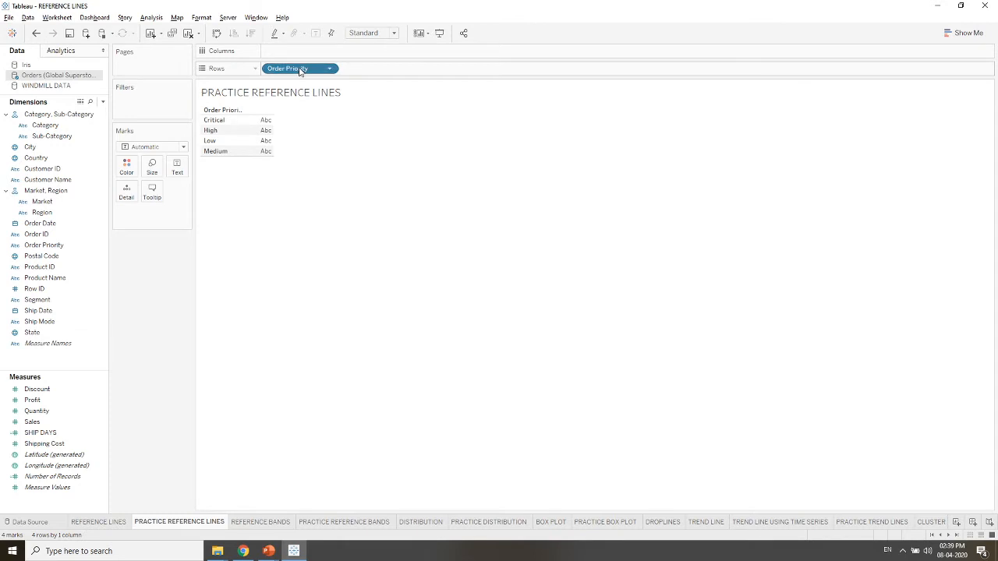
- Sort Order Priority manually in the order Critical, High, Medium, Low by moving Medium above Low
right_click(301, 70)
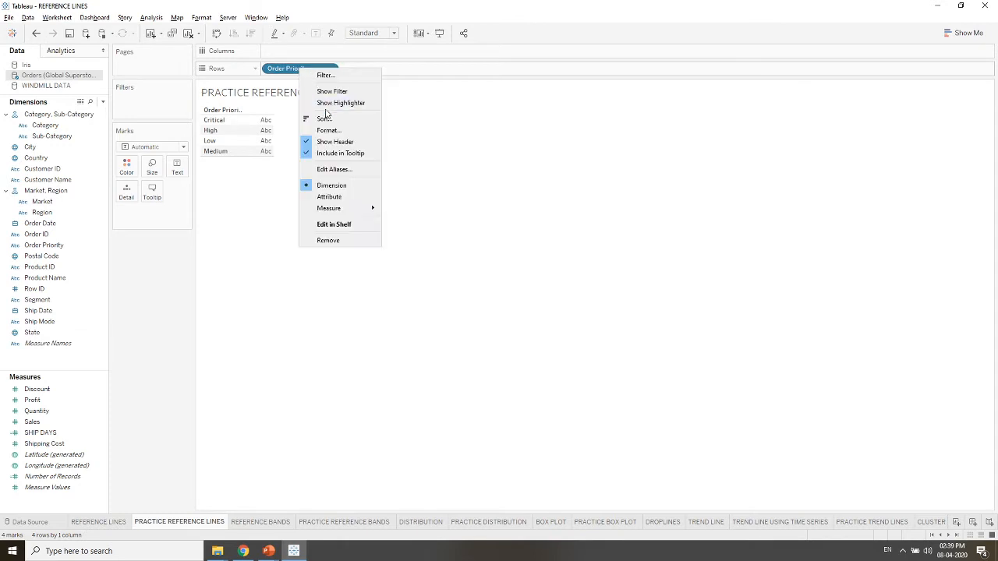
key("Escape")
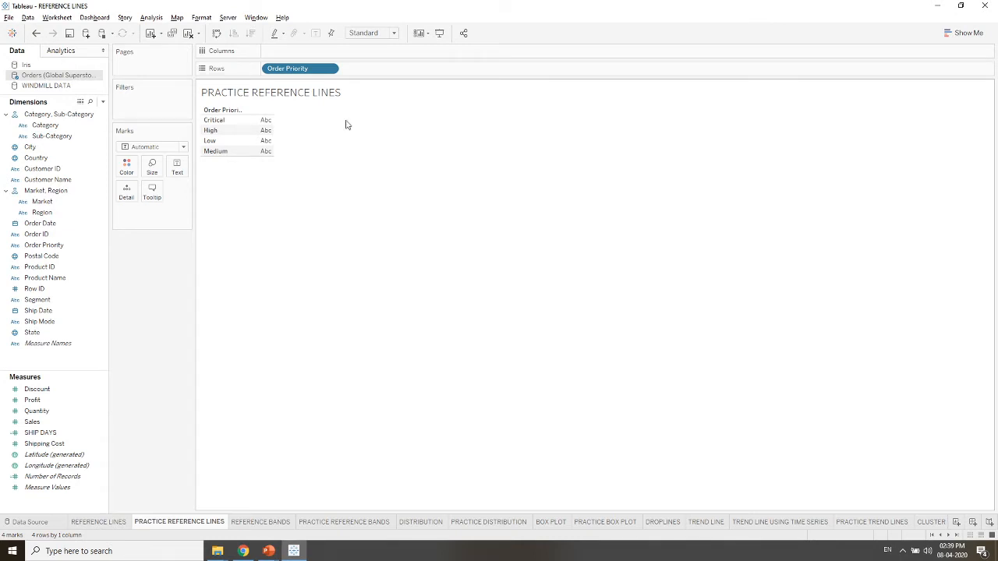
left_click(316, 72)
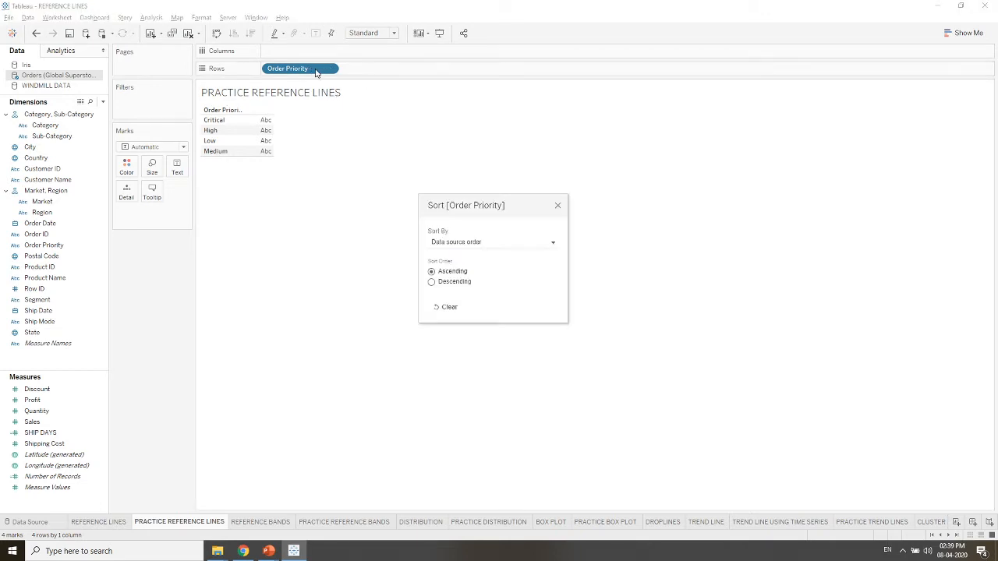
left_click(507, 245)
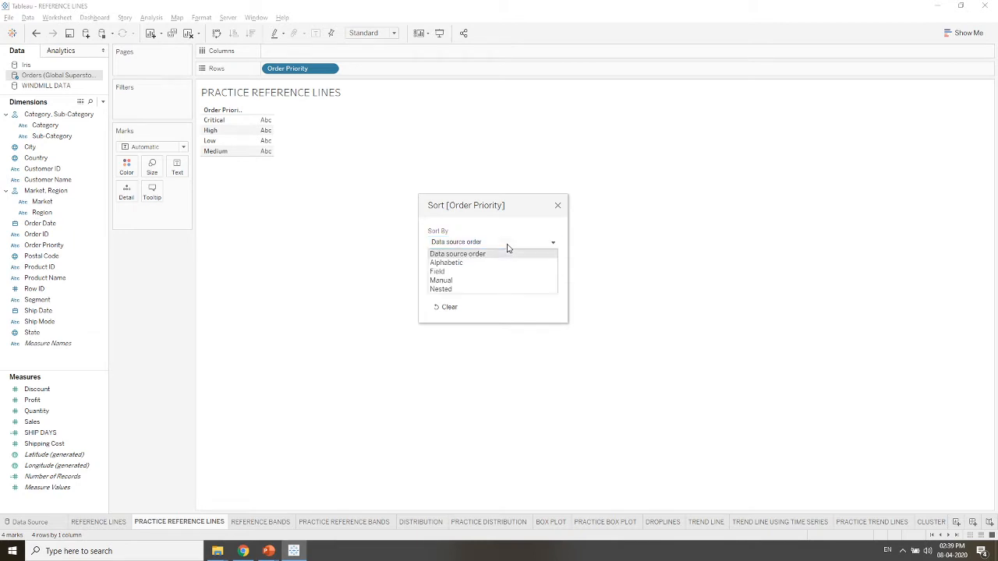
left_click(459, 284)
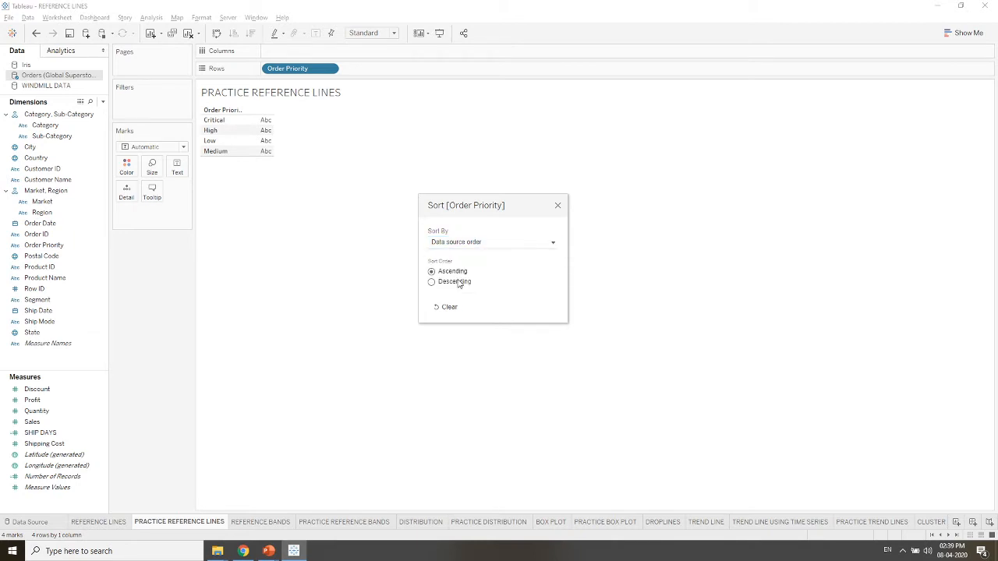
left_click(488, 248)
left_click(489, 265)
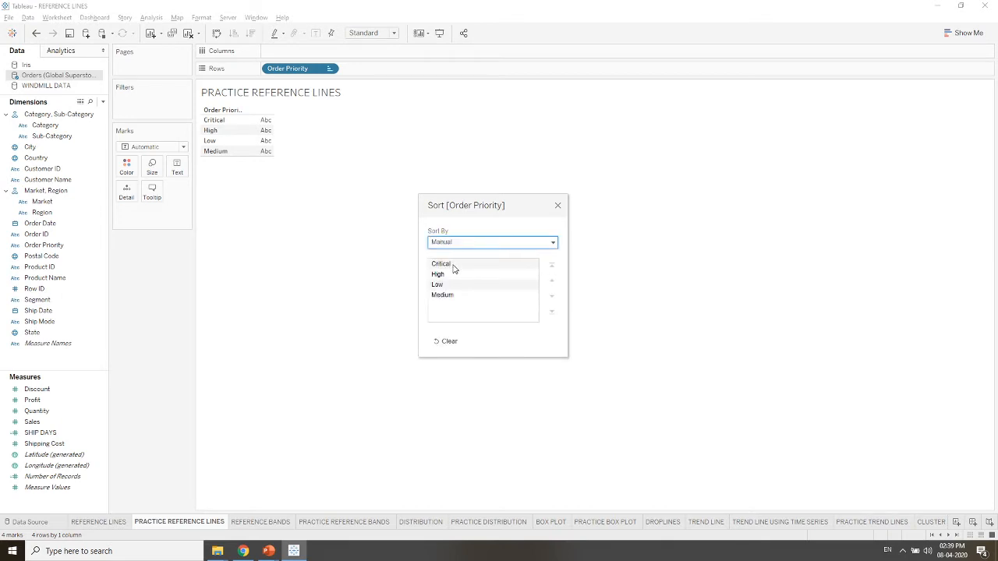
left_click(448, 295)
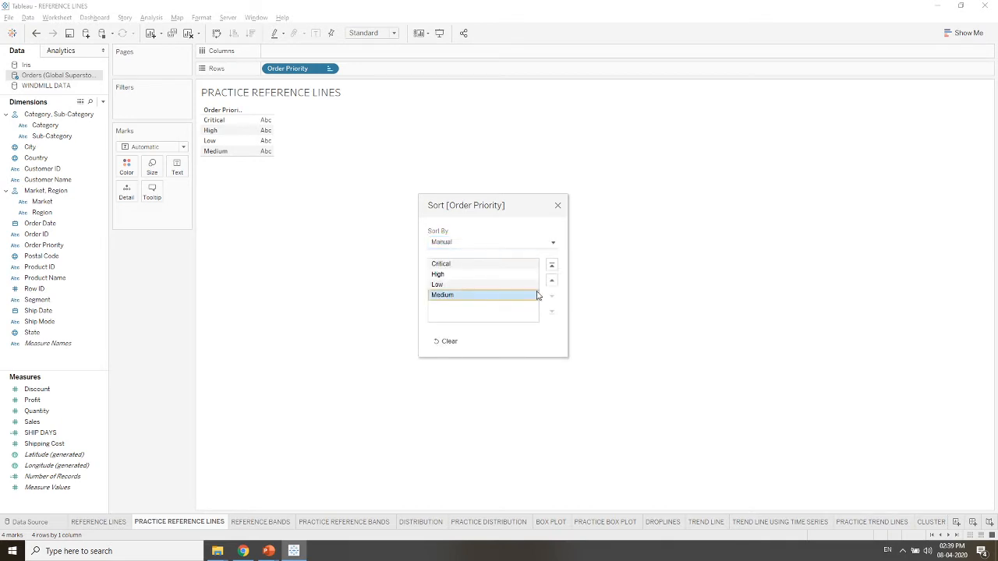
left_click(551, 280)
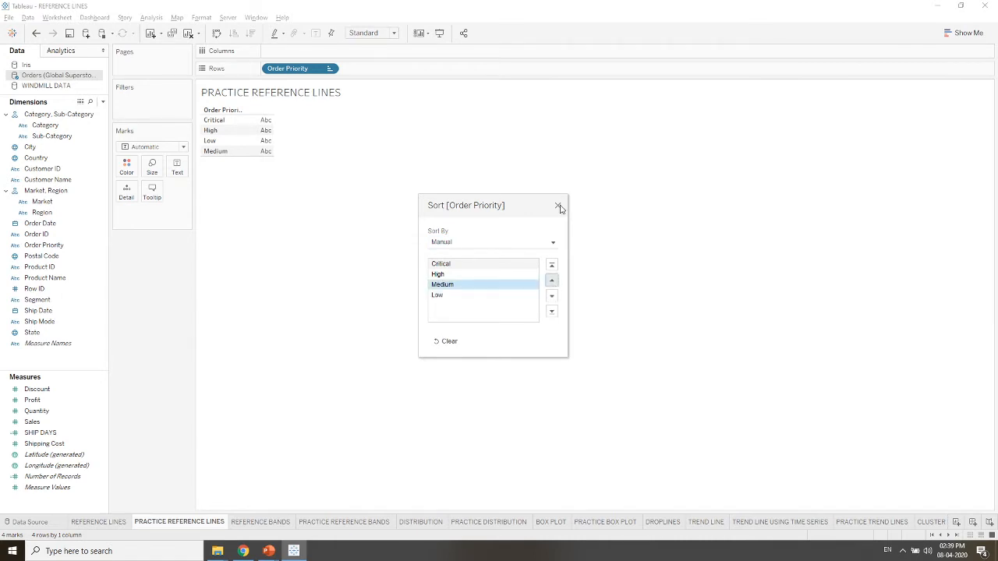
left_click(558, 207)
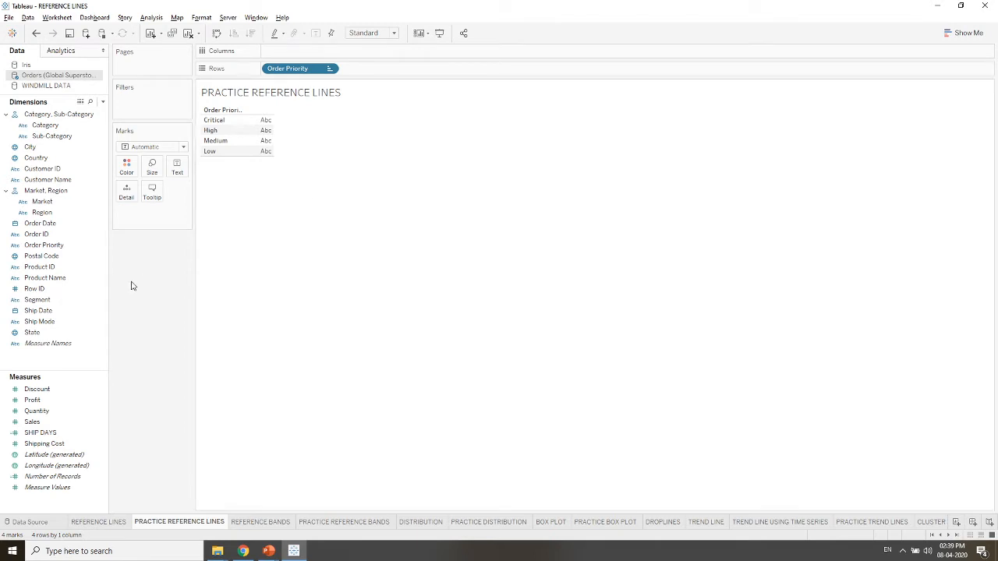
- Add Ship Mode to Rows after Order Priority and sort it manually with Same Day moved above First Class
left_click(39, 312)
left_click_drag(39, 322, 385, 71)
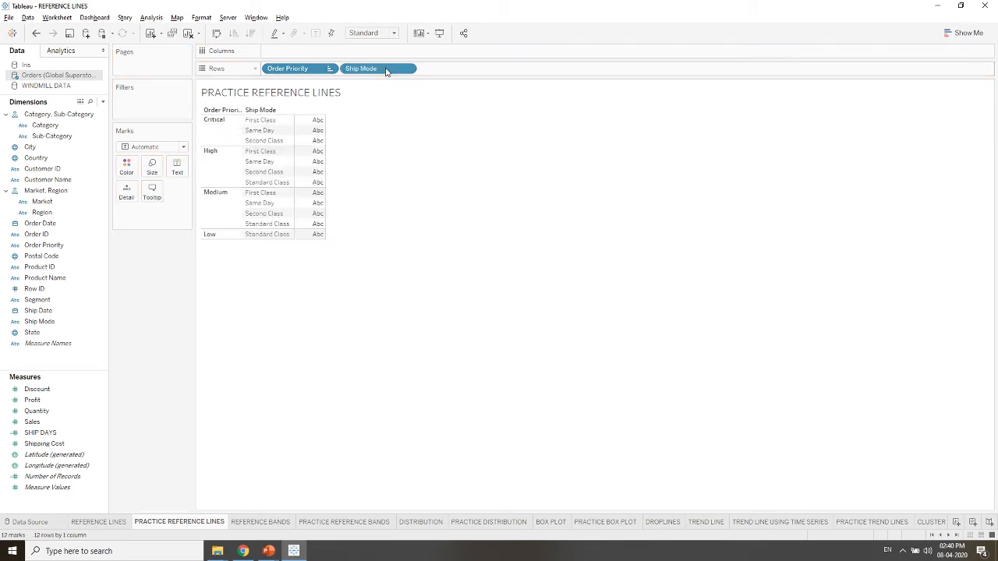
right_click(386, 72)
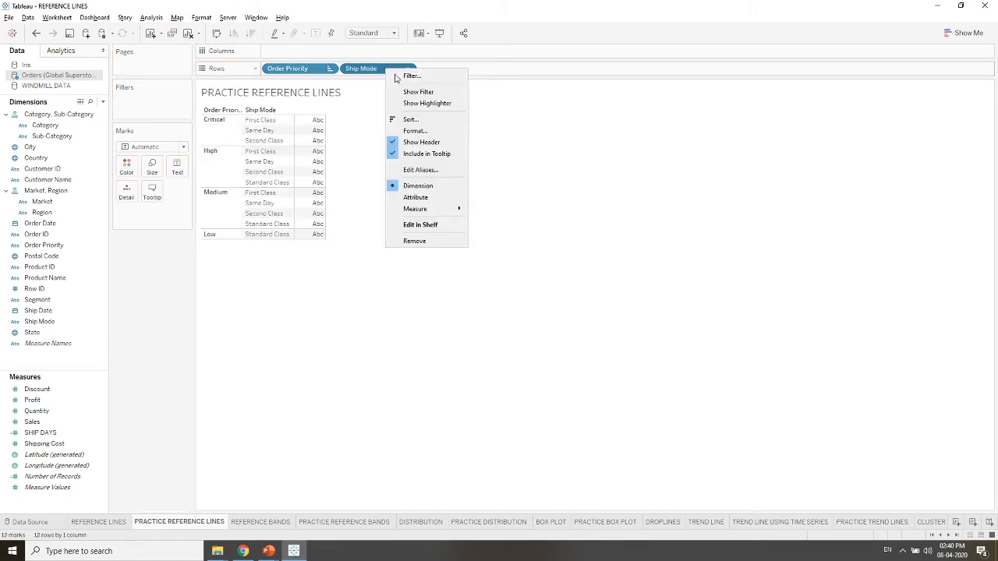
left_click(412, 119)
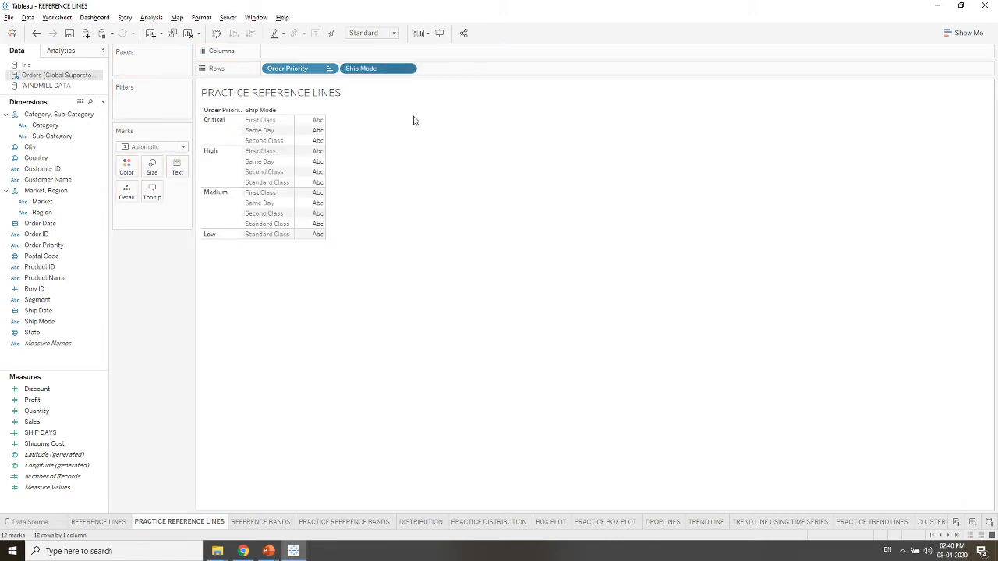
left_click(481, 243)
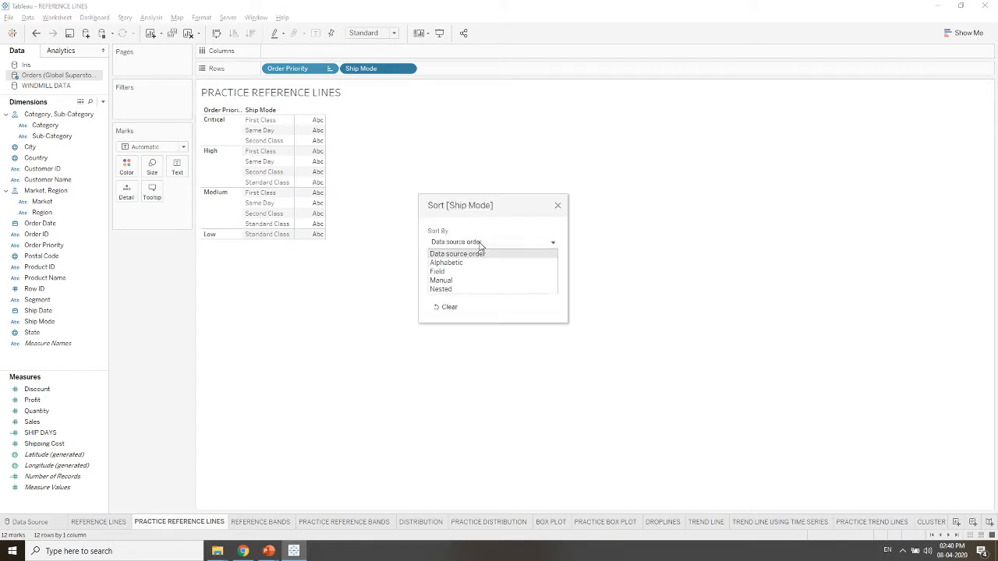
left_click(458, 280)
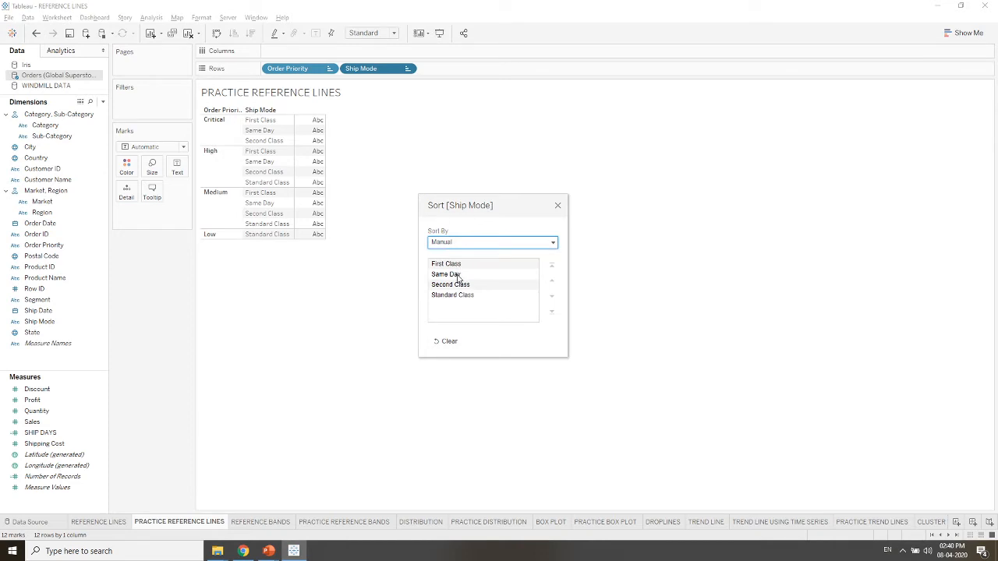
left_click(458, 275)
left_click(552, 280)
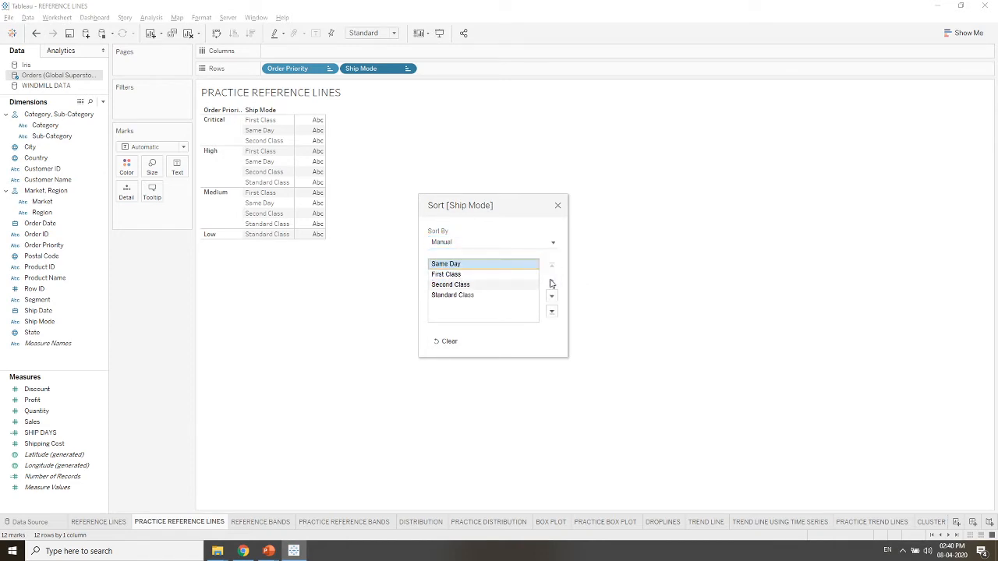
left_click(557, 206)
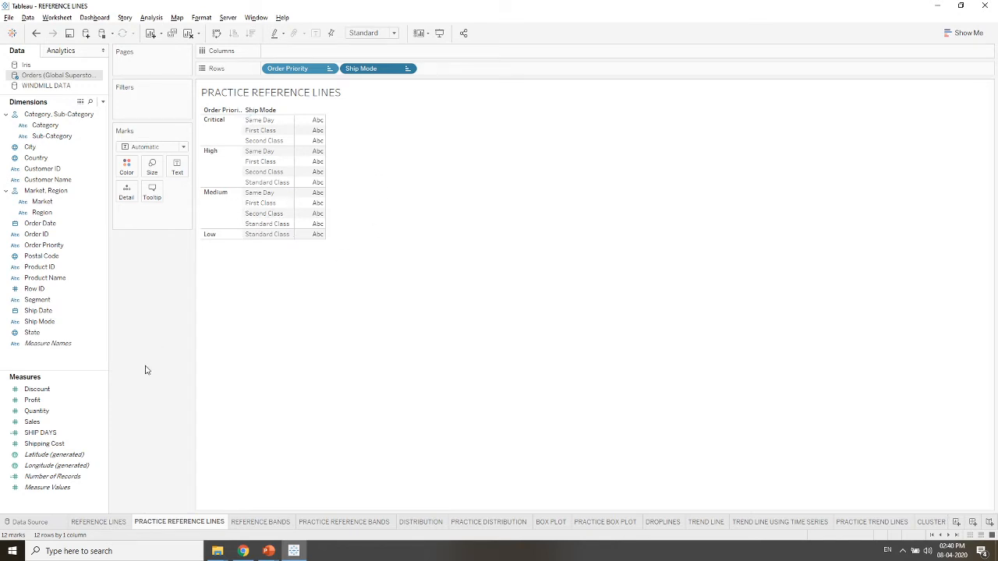
- Start a new calculated field in the Orders data source and name it DAYS TO SHIP
right_click(89, 363)
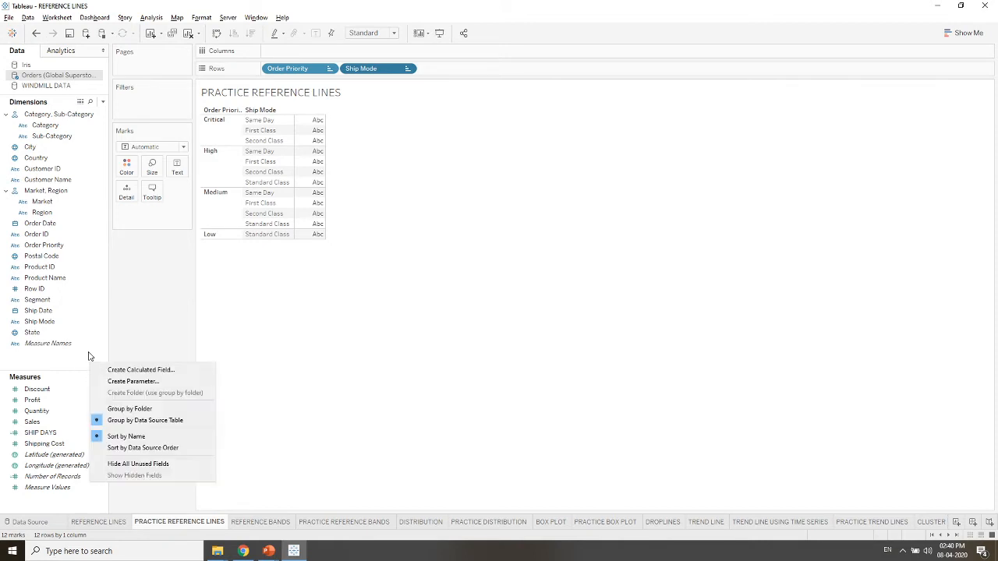
left_click(108, 369)
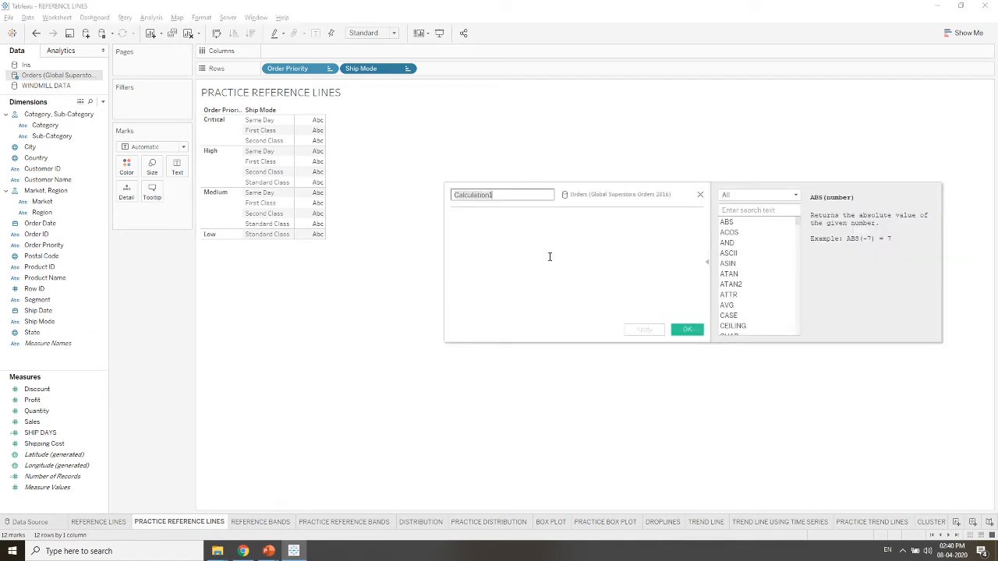
key("BackSpace")
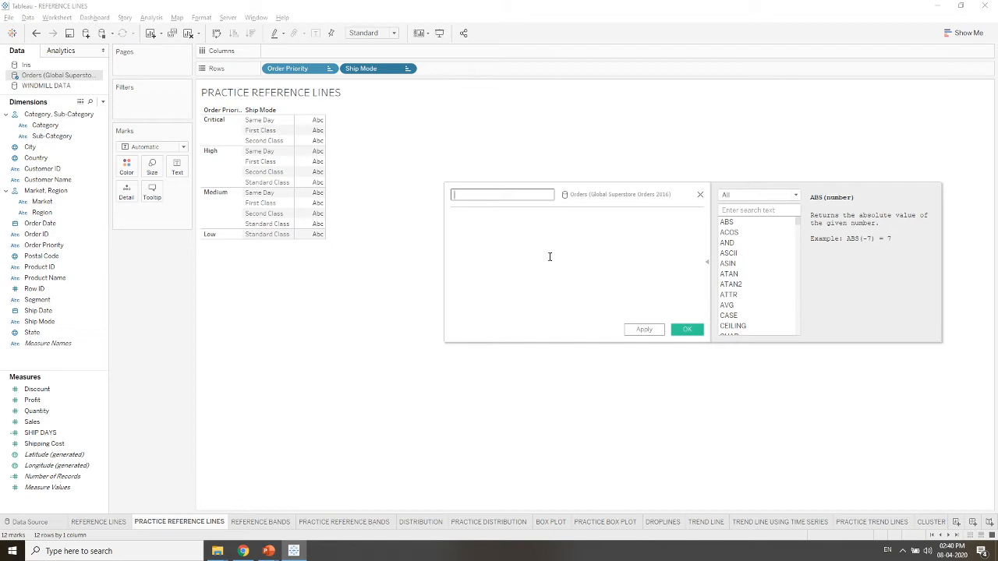
type("sho")
key("BackSpace")
key("BackSpace")
key("BackSpace")
type("SH")
key("BackSpace")
type("HI")
key("BackSpace")
key("BackSpace")
type("DAYS TO SHIP")
- Enter the formula [Ship Date]-[Order Date] for the DAYS TO SHIP calculation and save the field
left_click(569, 257)
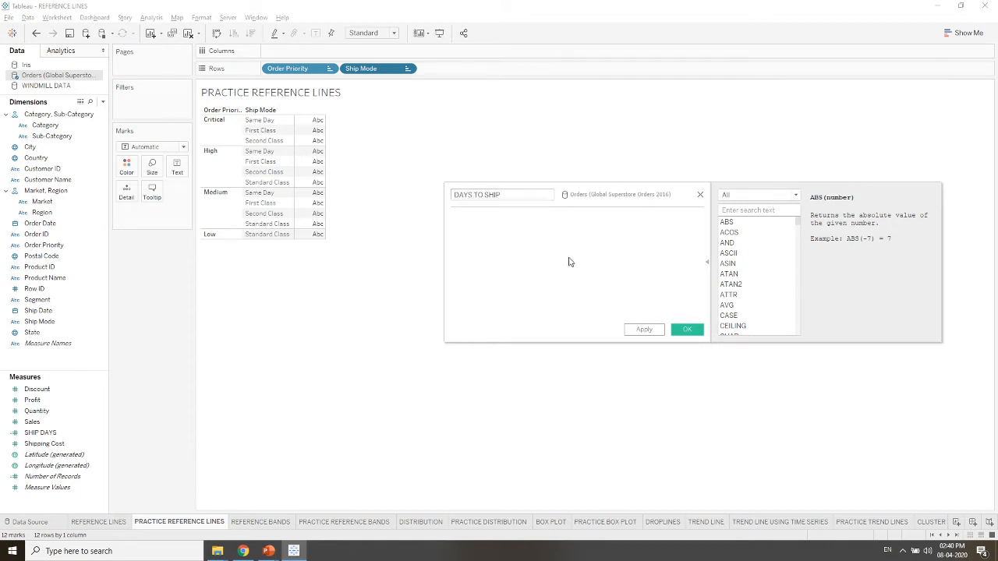
type("ORDE")
key("BackSpace")
key("BackSpace")
key("BackSpace")
key("BackSpace")
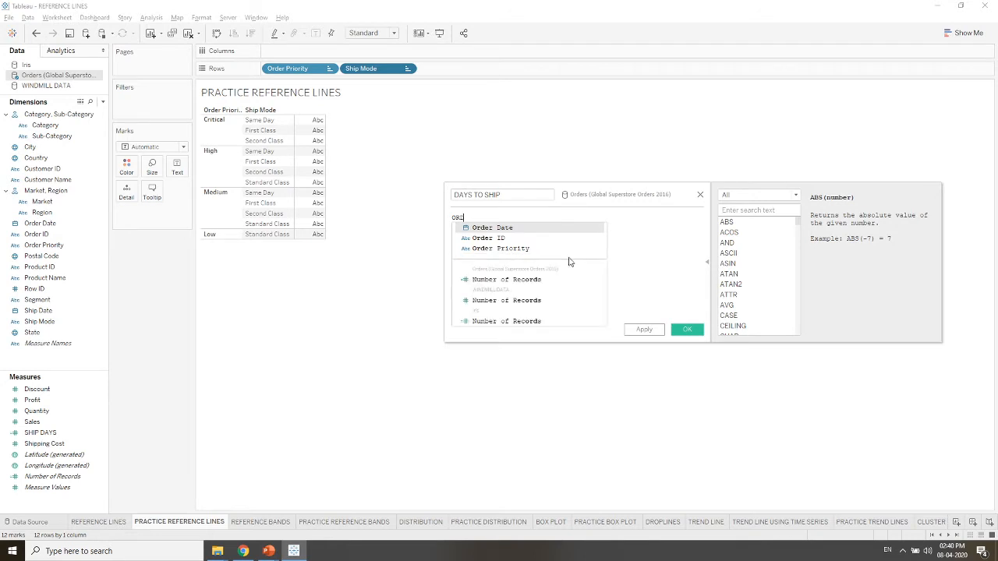
type("SHI")
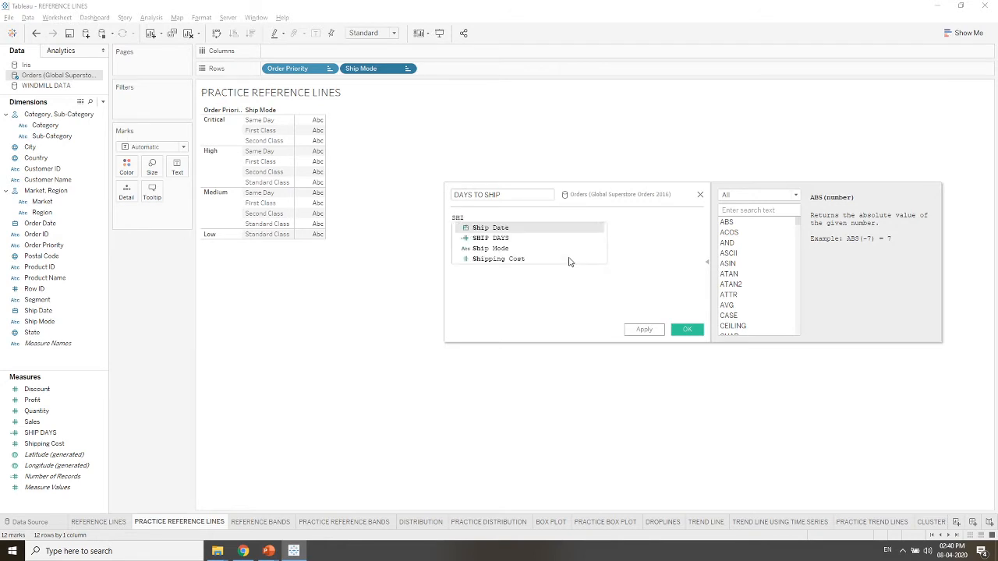
key("Return")
type("-ORDER")
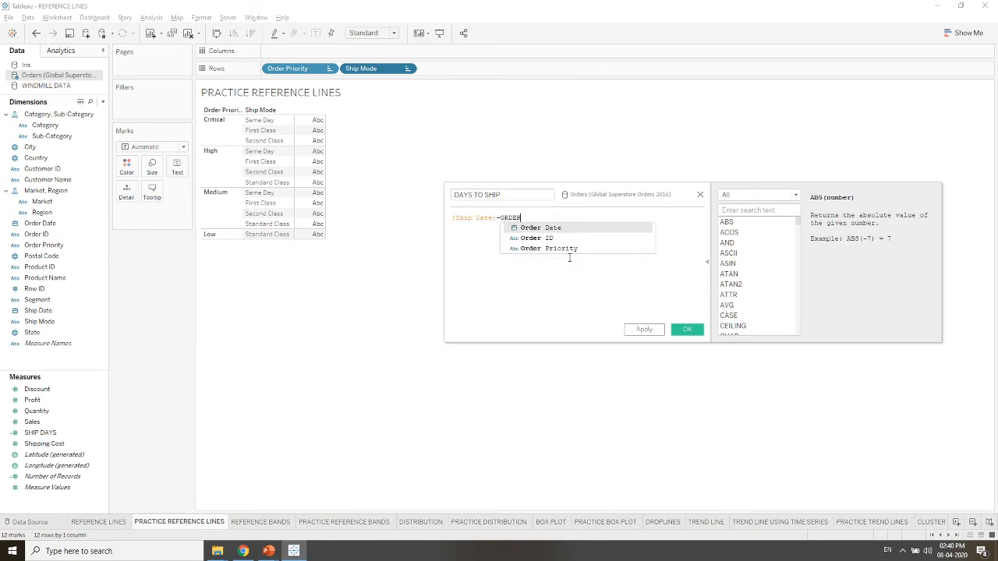
key("Return")
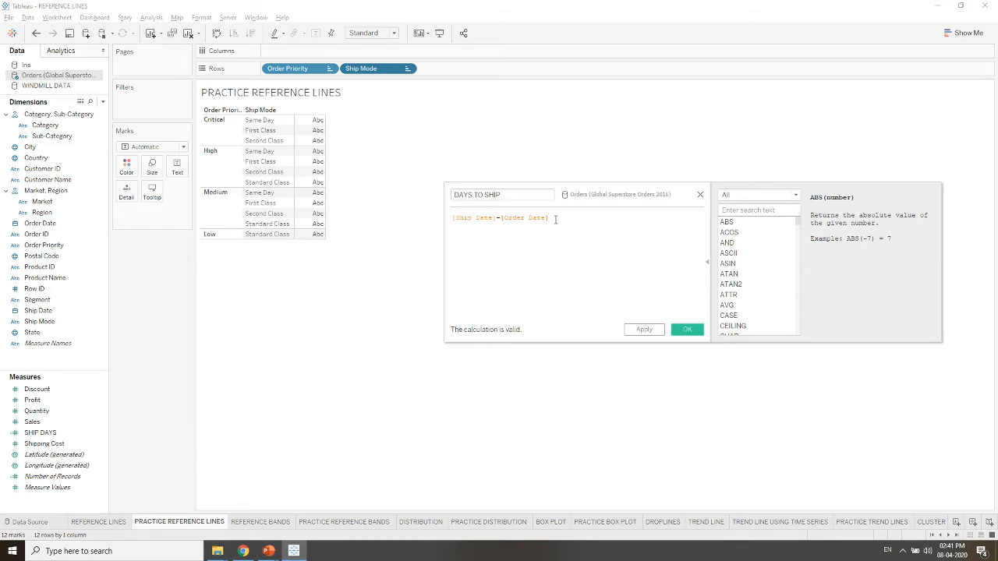
left_click(685, 331)
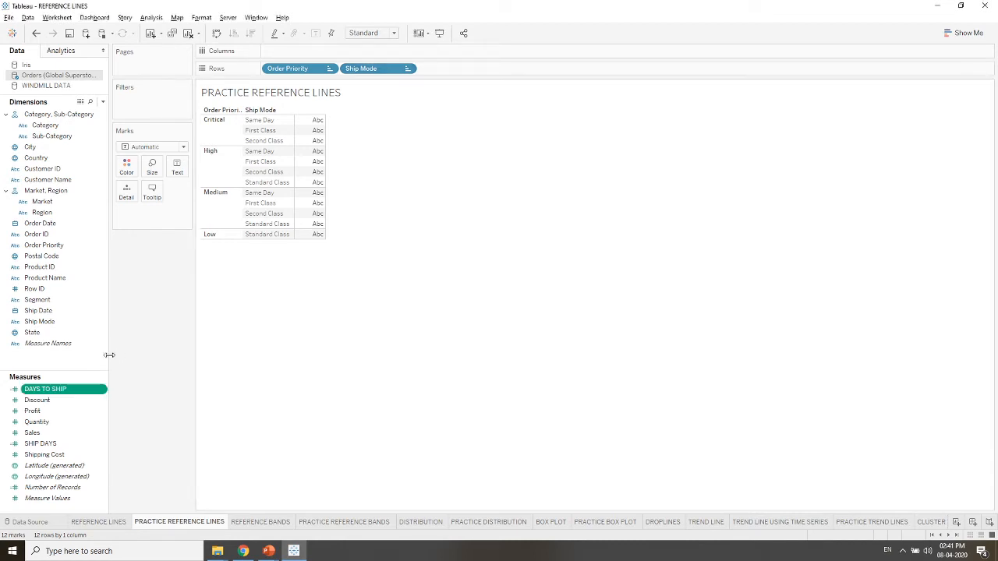
- Place the DAYS TO SHIP measure on Columns to chart it by order priority and ship mode
left_click_drag(42, 394, 292, 53)
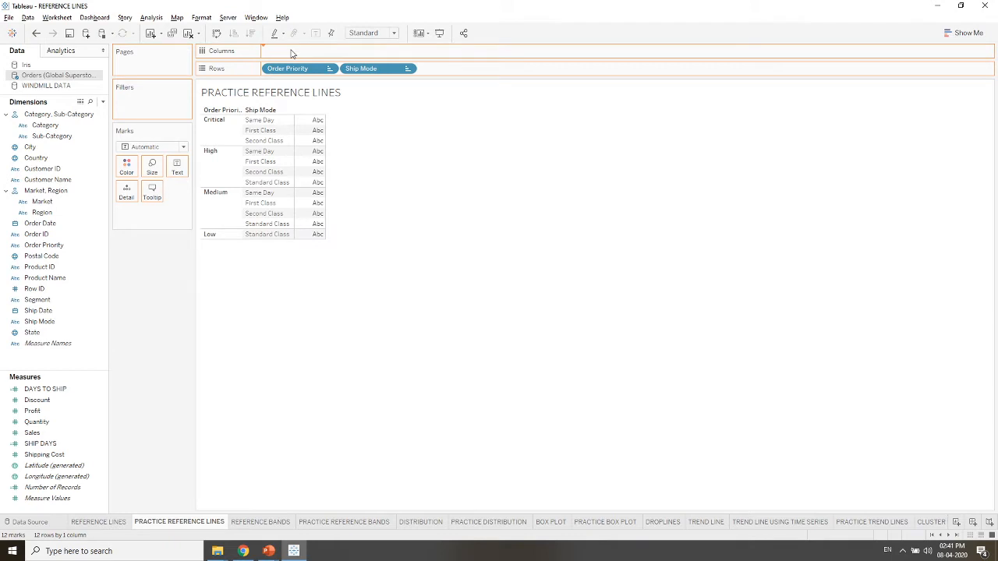
left_click_drag(292, 53, 293, 53)
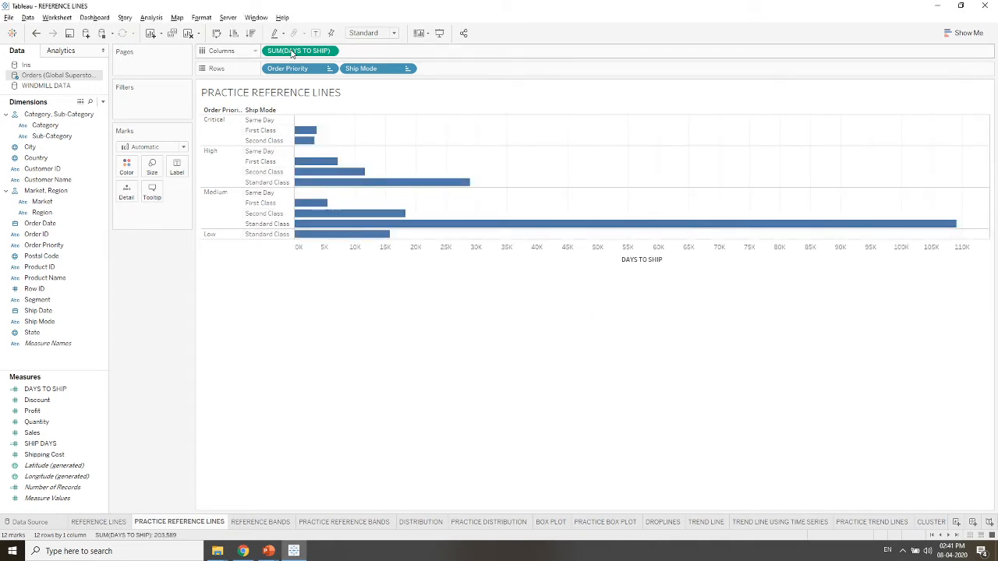
- Fit the chart to Entire View and change the DAYS TO SHIP aggregation on Columns to Average
left_click(376, 33)
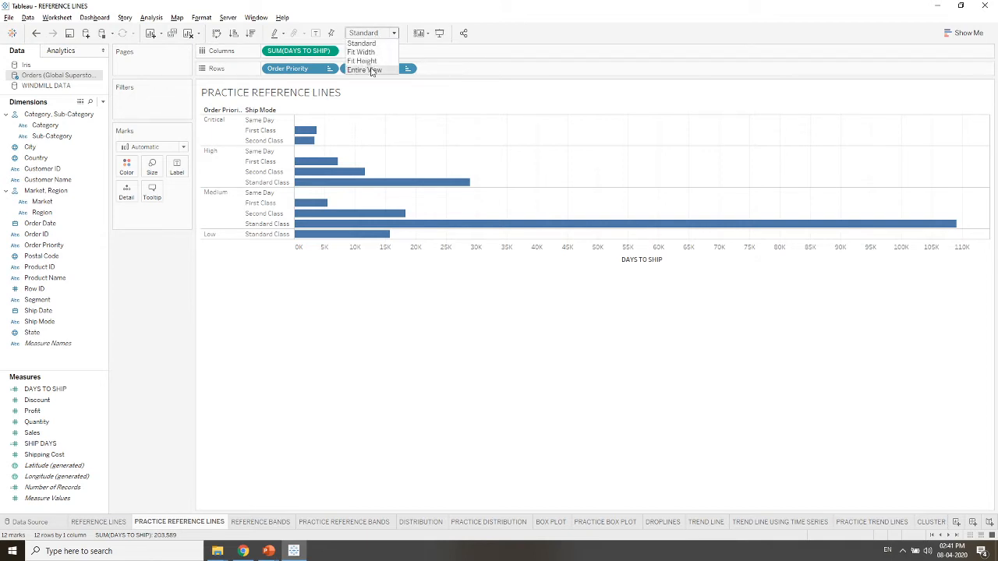
left_click(372, 70)
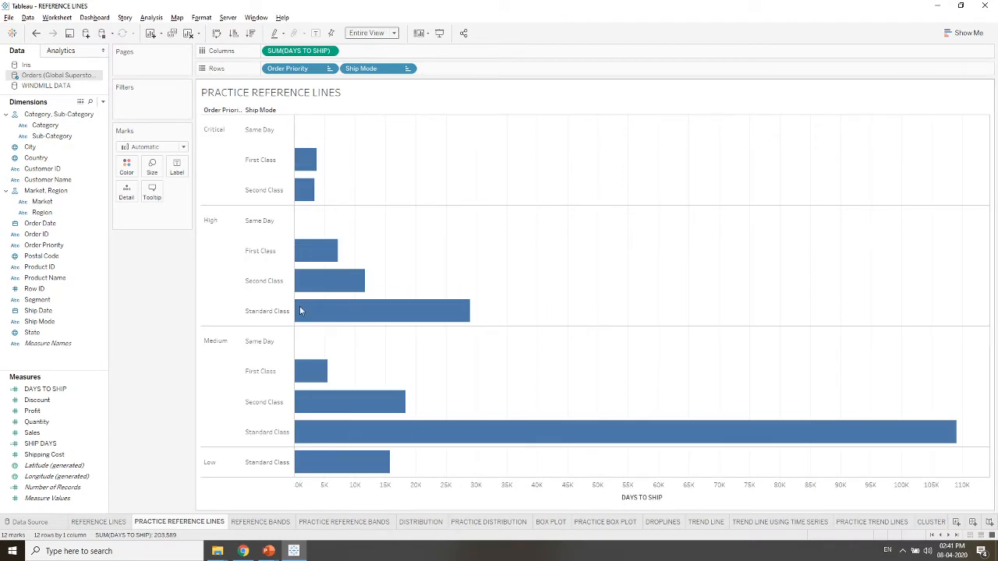
right_click(295, 53)
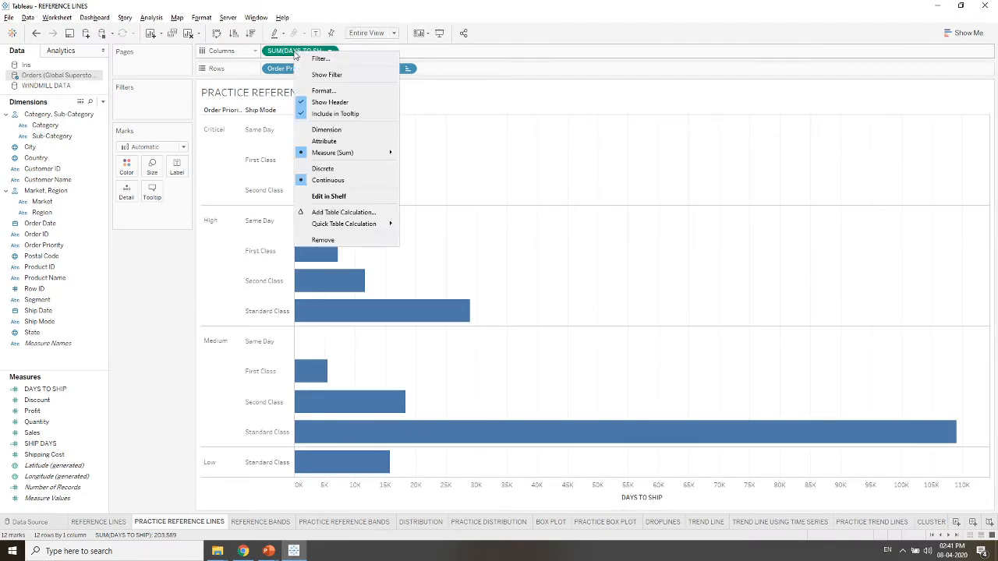
key("Escape")
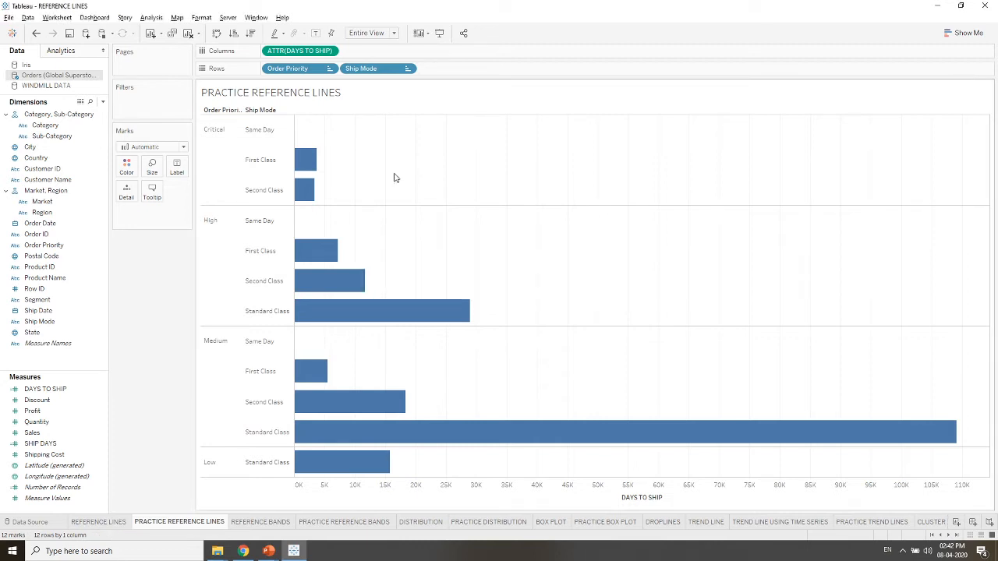
right_click(312, 53)
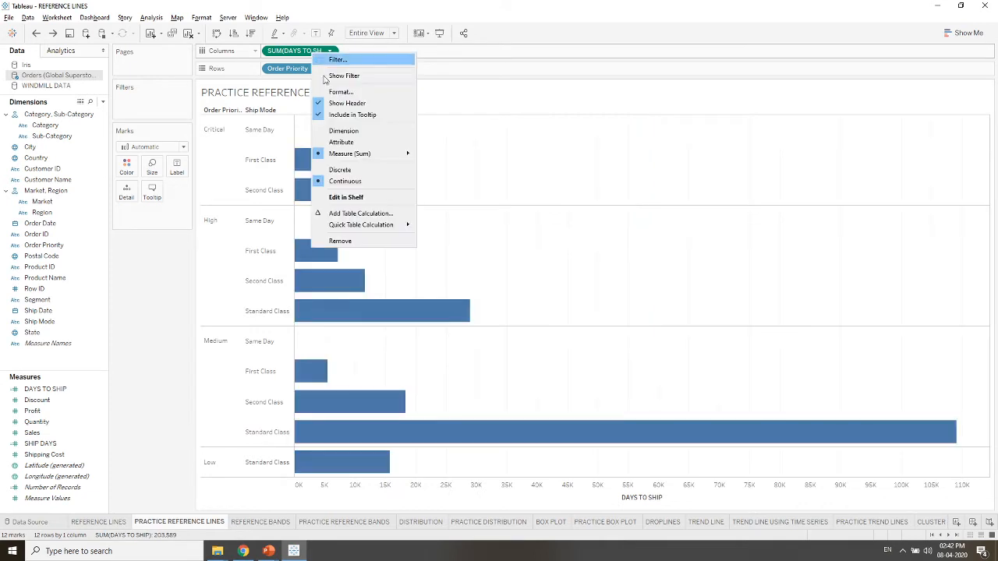
mouse_move(384, 231)
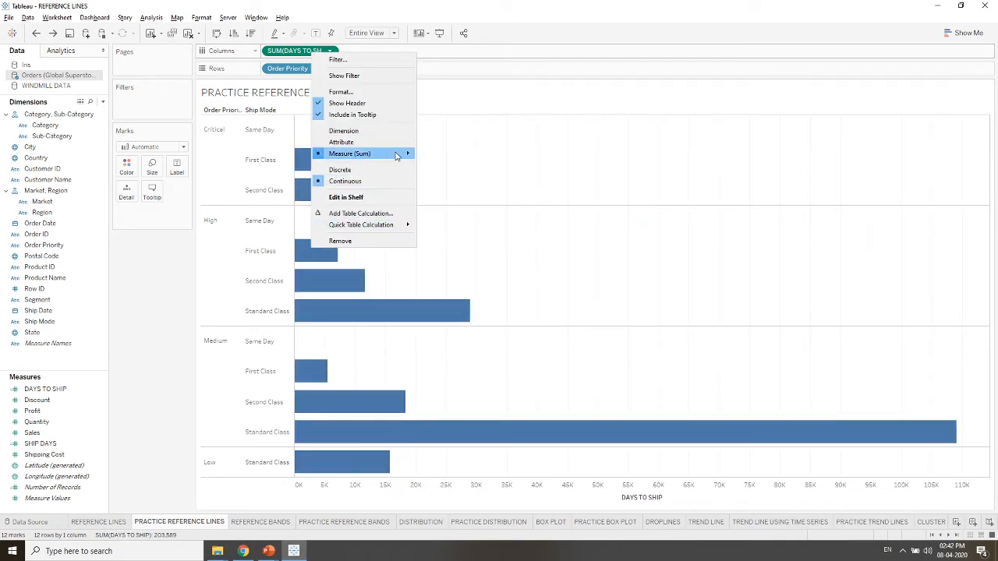
mouse_move(396, 153)
left_click(439, 168)
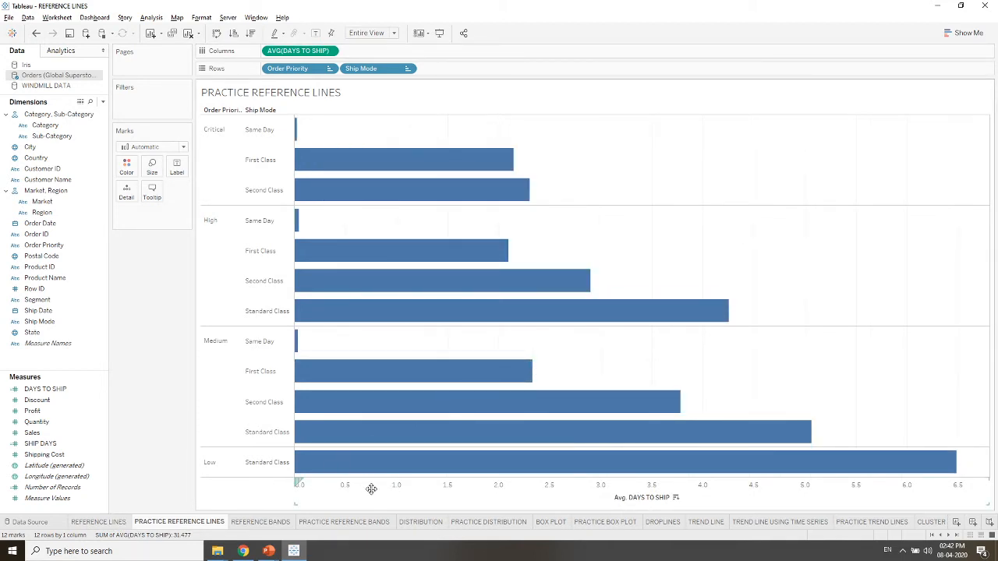
mouse_move(614, 474)
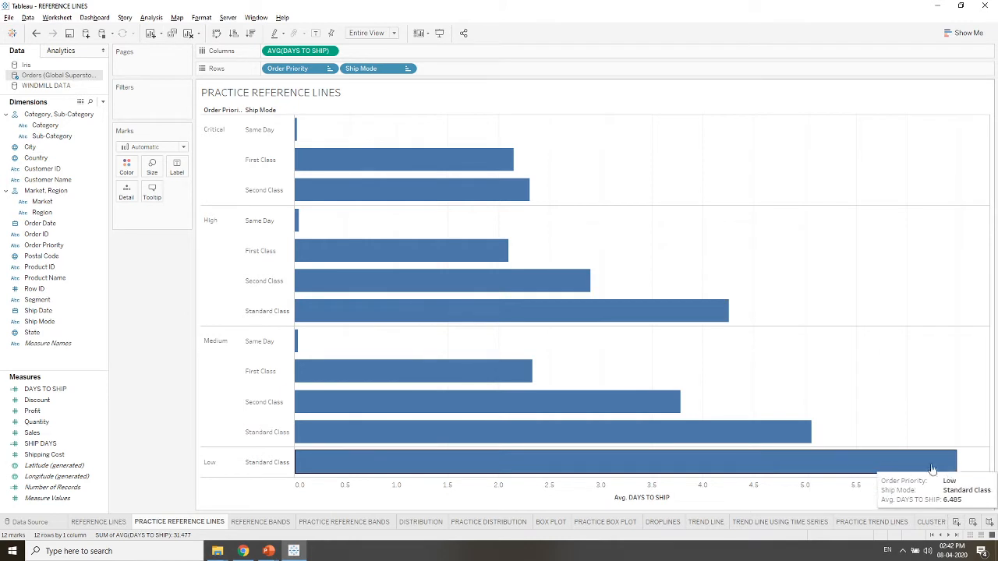
right_click(546, 493)
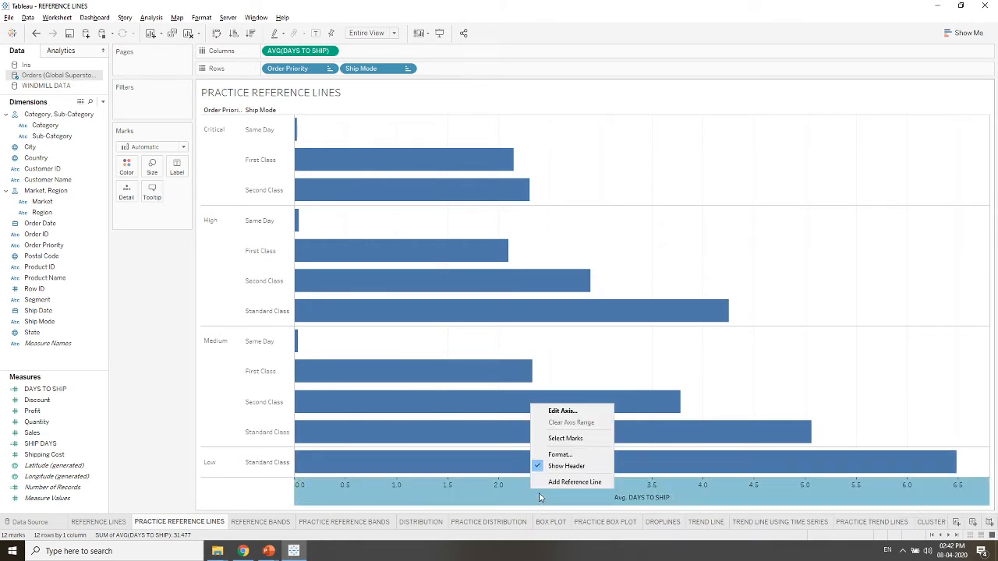
left_click(563, 411)
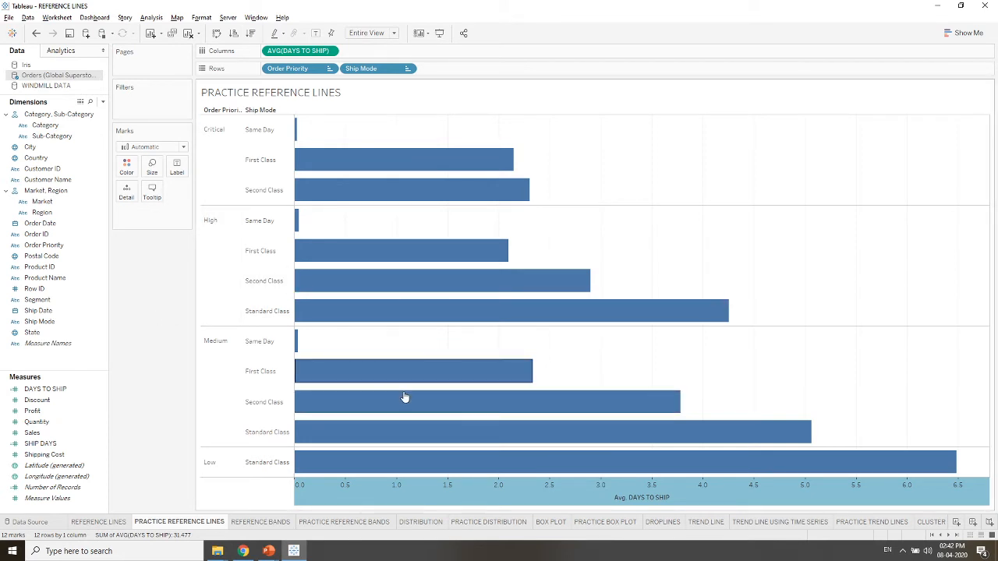
double_click(460, 489)
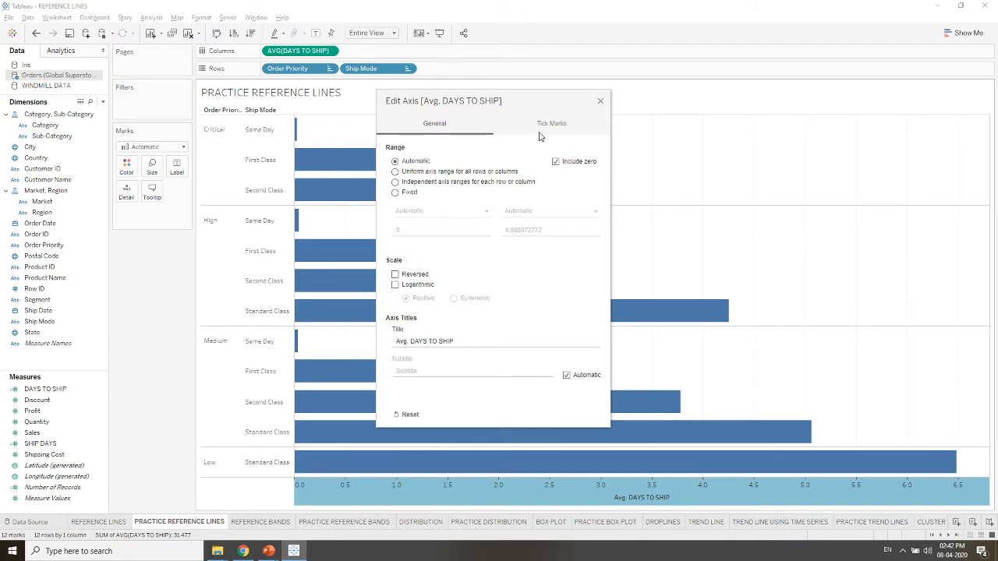
left_click(600, 100)
- Format the Avg. DAYS TO SHIP axis numbers as Number (Custom) with 0 decimal places
right_click(471, 499)
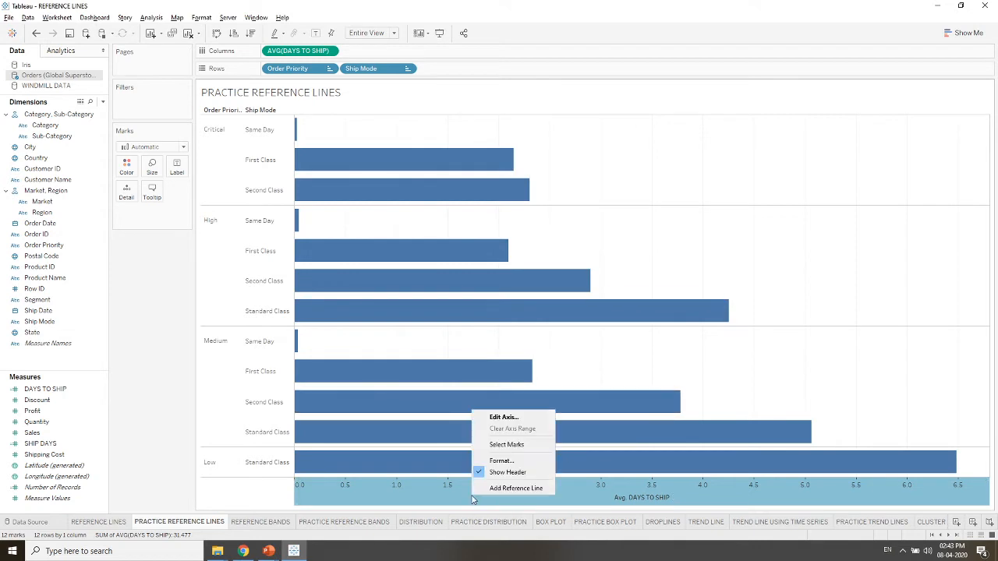
left_click(501, 463)
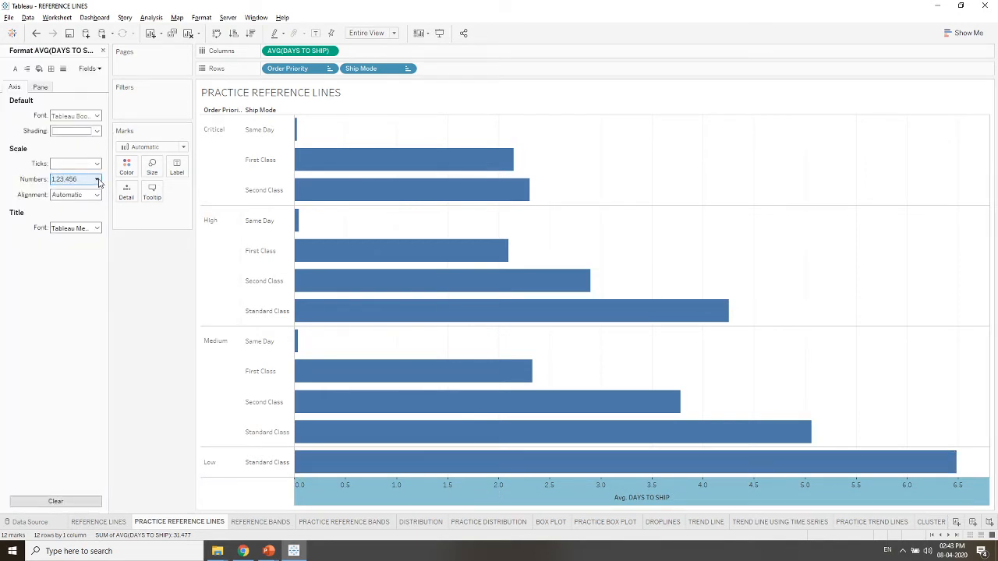
left_click(98, 180)
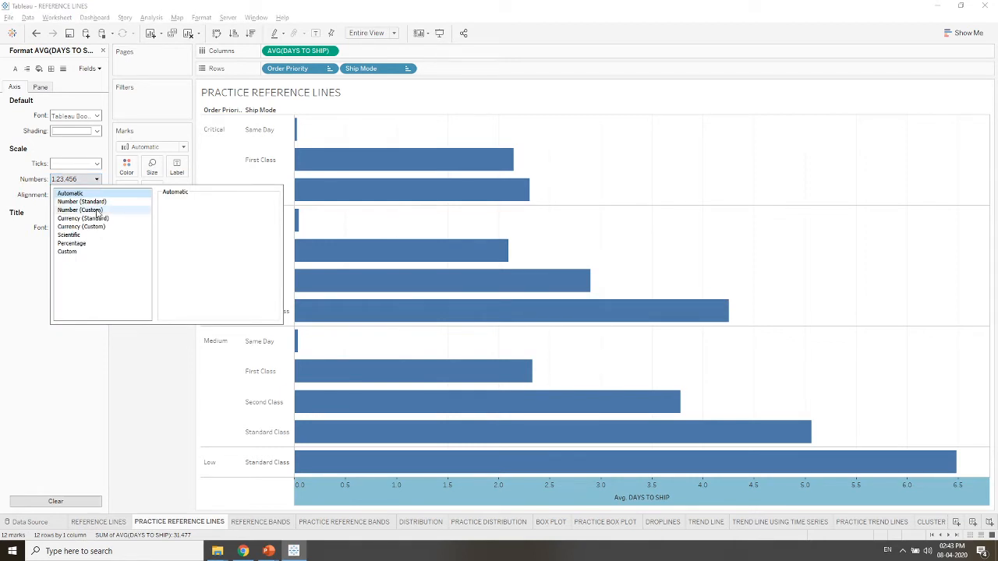
left_click(98, 212)
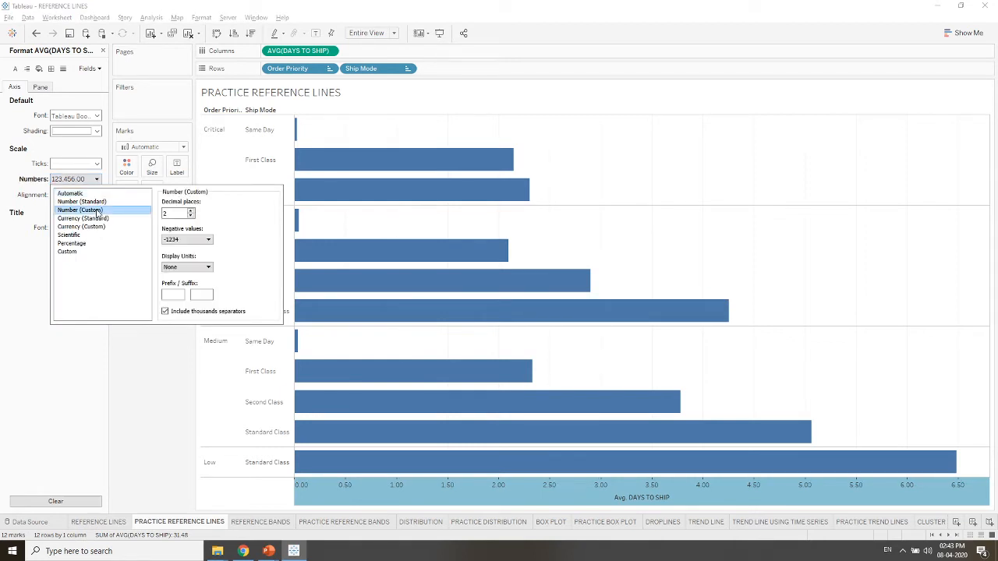
left_click(191, 216)
left_click(191, 216)
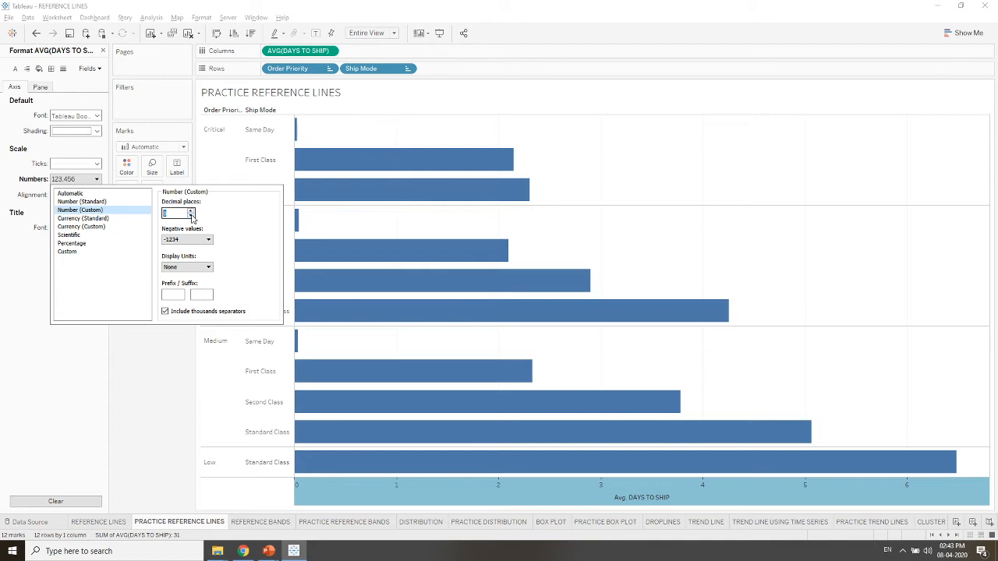
left_click(219, 224)
- Add the suffix DAYS to the axis number format and close the formatting settings
left_click(205, 296)
type("DA")
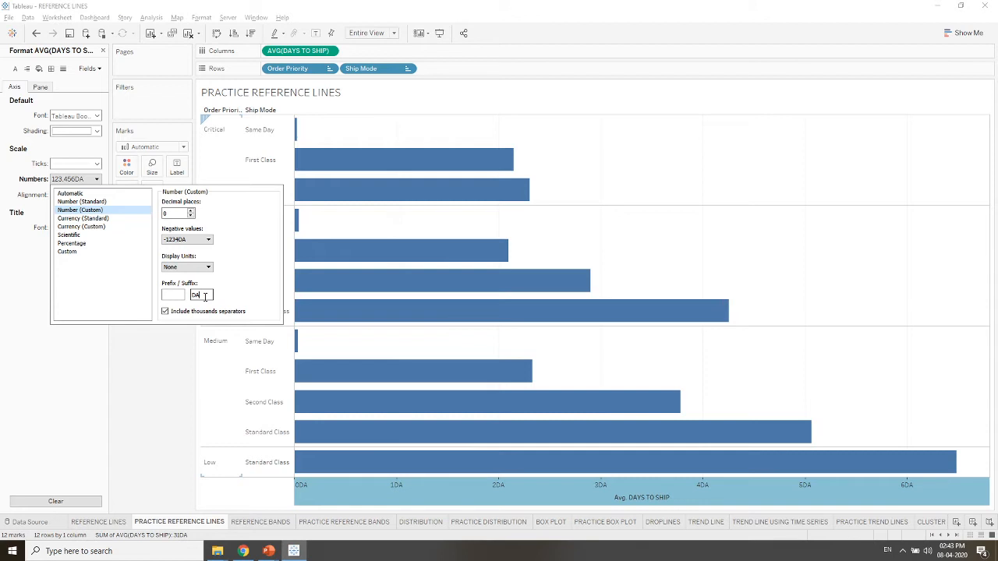
type("ys")
key("BackSpace")
key("BackSpace")
type("y")
key("BackSpace")
type("YS")
left_click(182, 336)
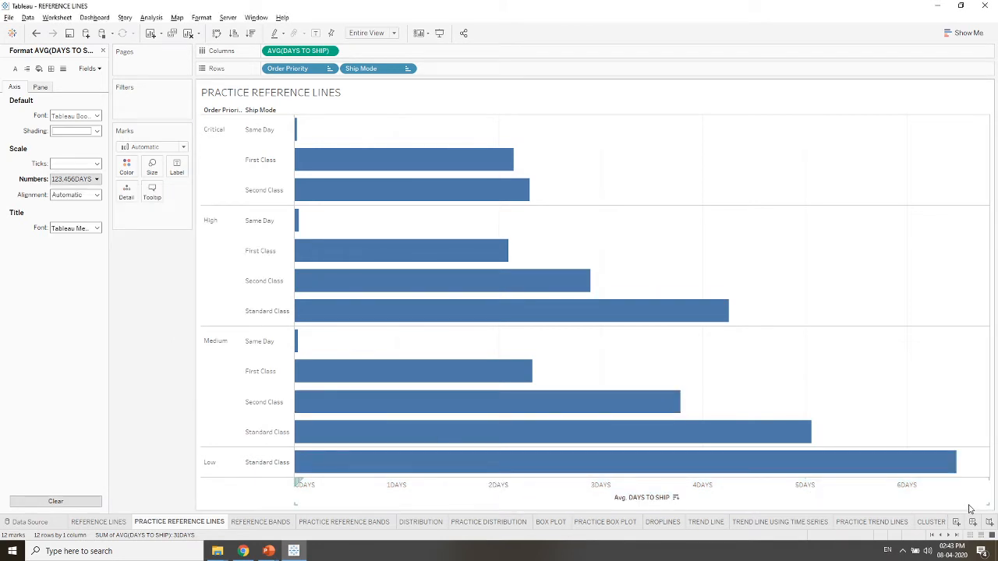
mouse_move(954, 474)
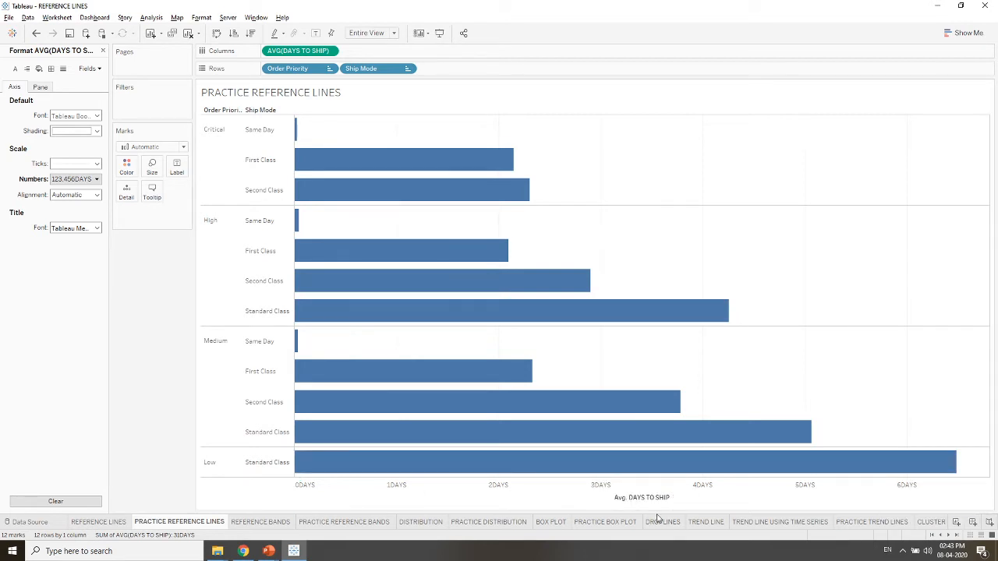
left_click(103, 51)
- Change the mark type to Circle and color the marks by Order Priority
left_click(182, 146)
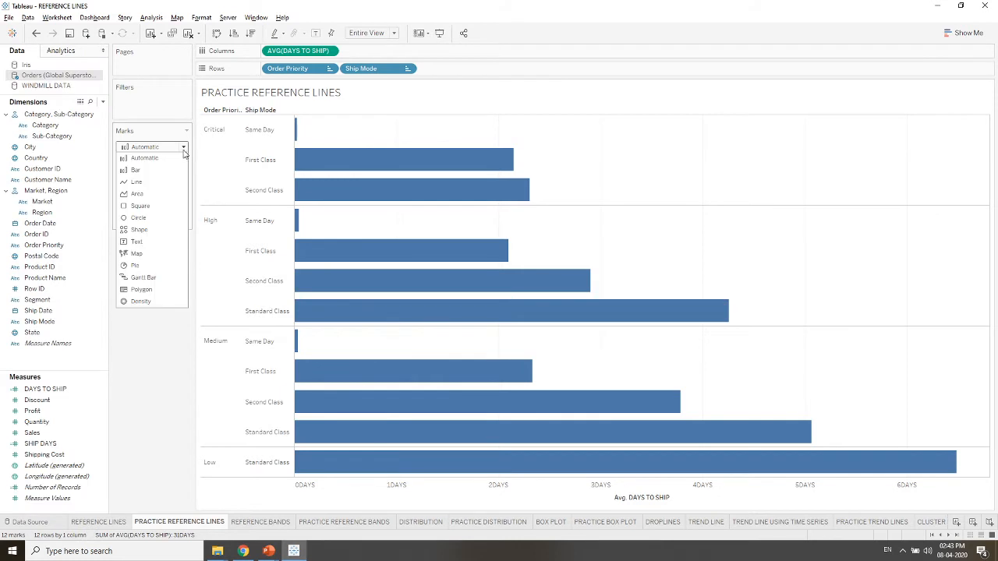
left_click(145, 222)
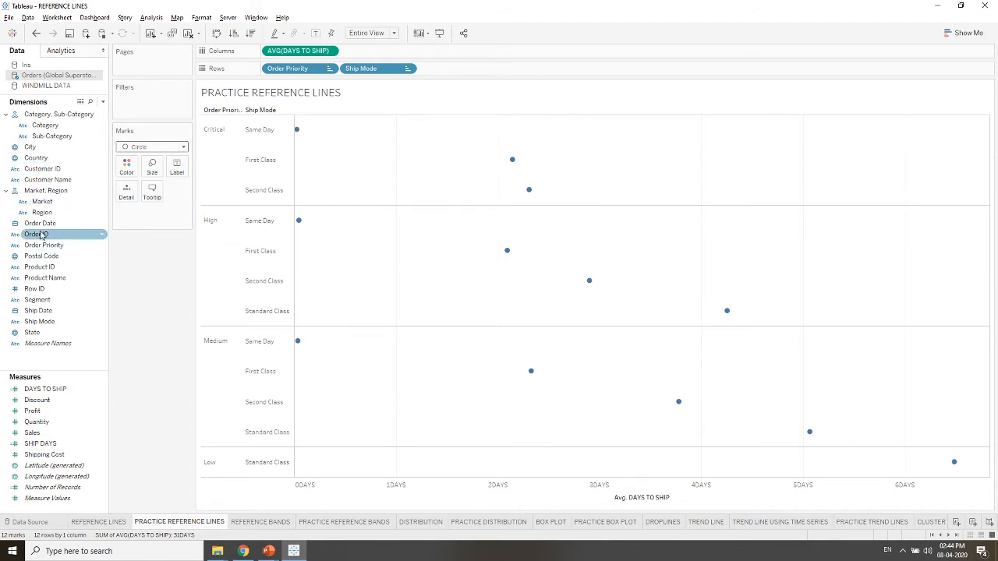
left_click_drag(37, 235, 126, 173)
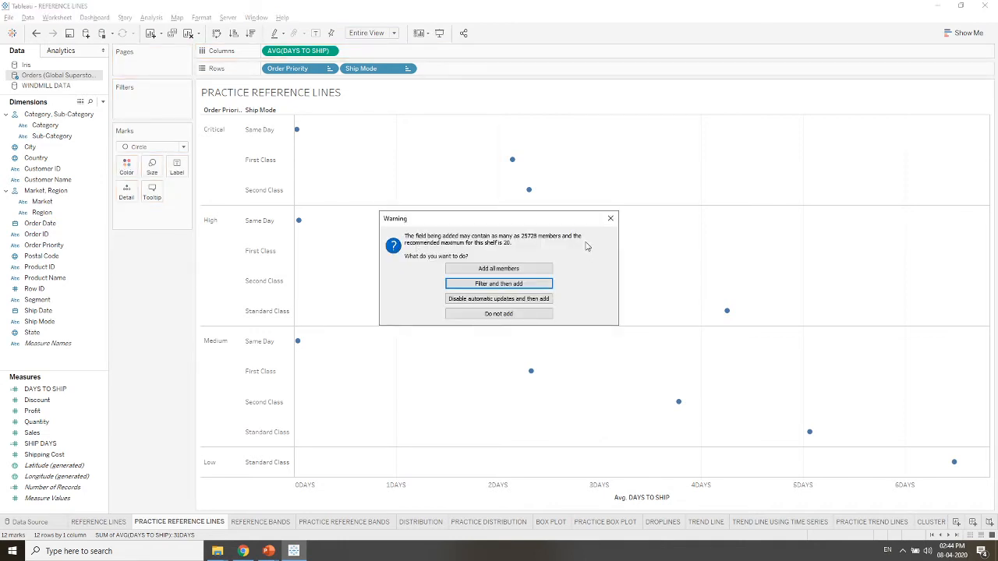
left_click(611, 218)
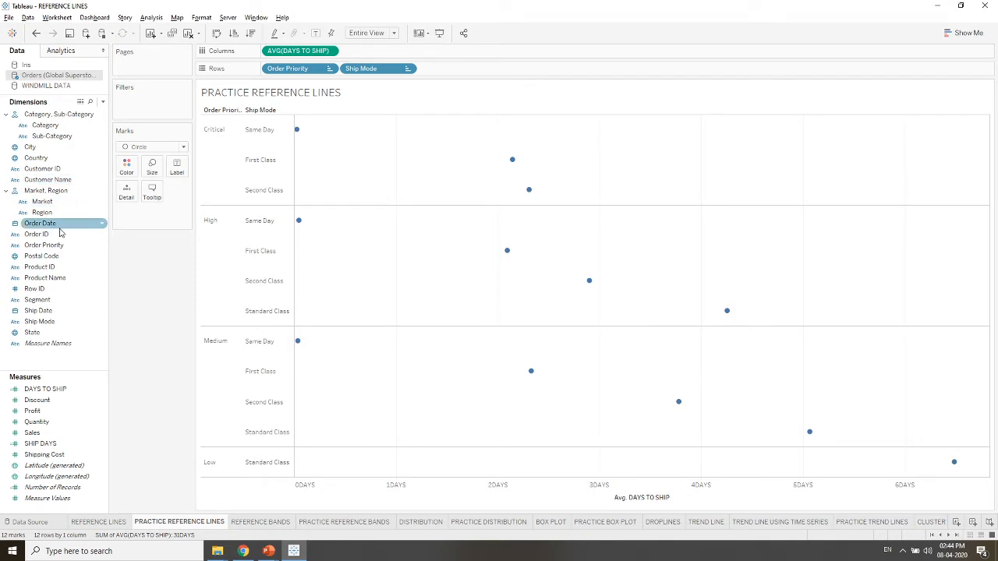
left_click_drag(43, 245, 133, 164)
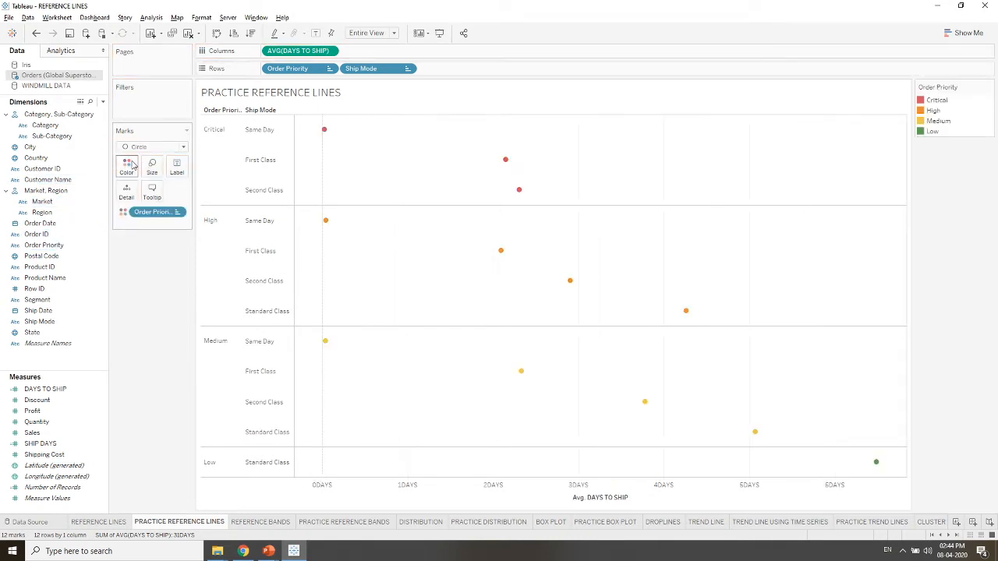
- Add all members of Customer ID as mark detail and enlarge the circles to slightly above medium size
left_click_drag(43, 168, 131, 195)
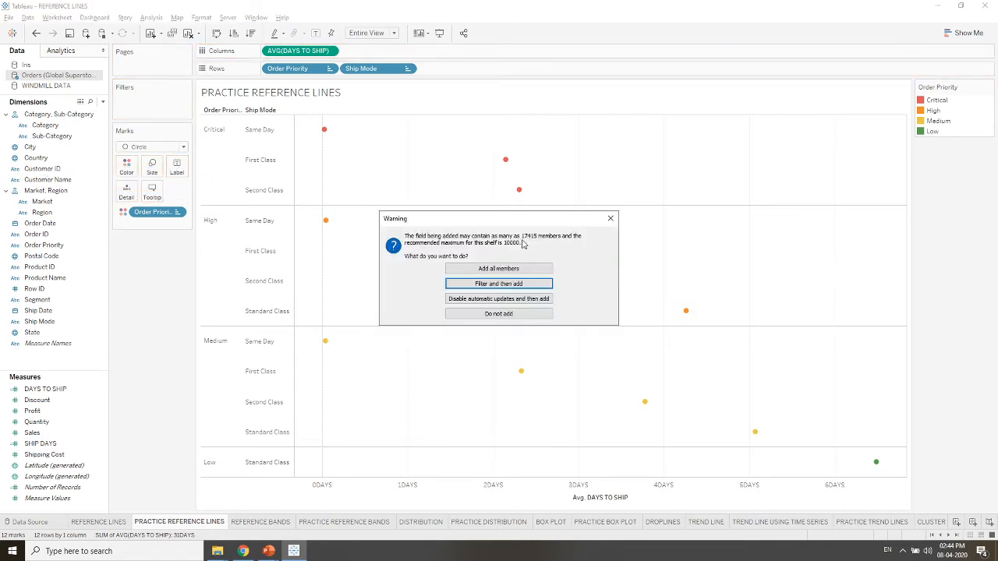
left_click(510, 269)
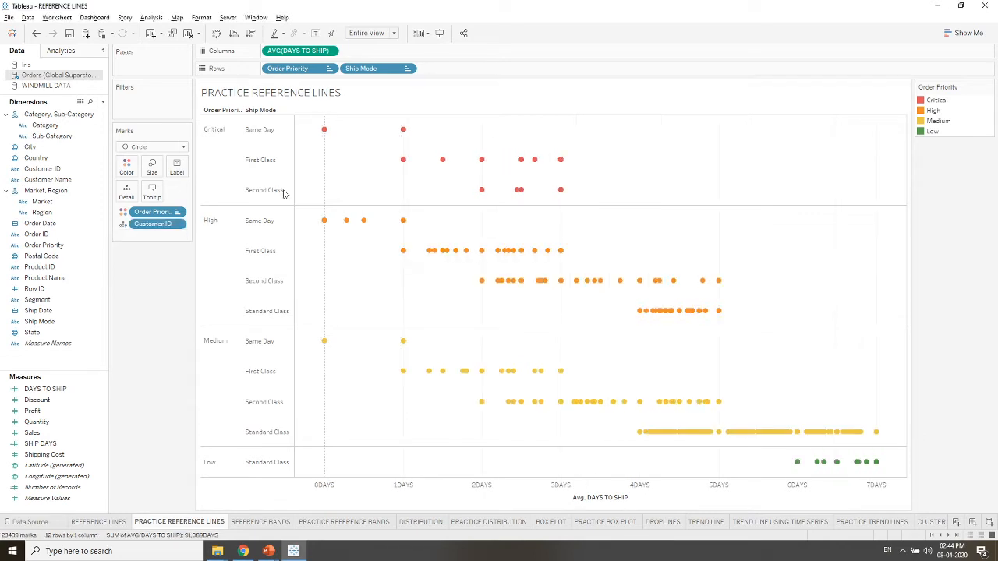
left_click(153, 169)
left_click_drag(172, 192, 209, 195)
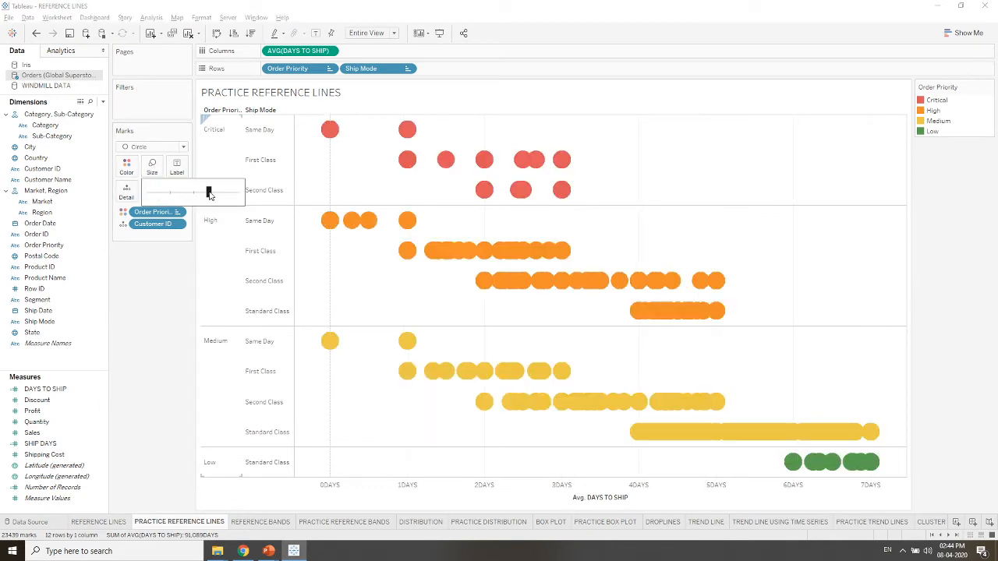
left_click_drag(209, 195, 200, 196)
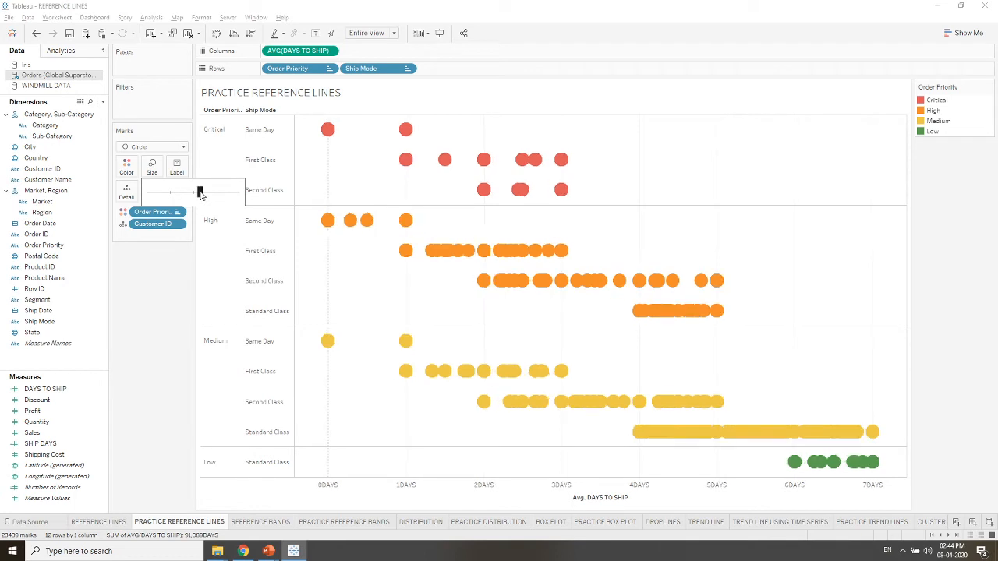
- Set the circles' opacity to 59% and give them a black border
left_click(127, 167)
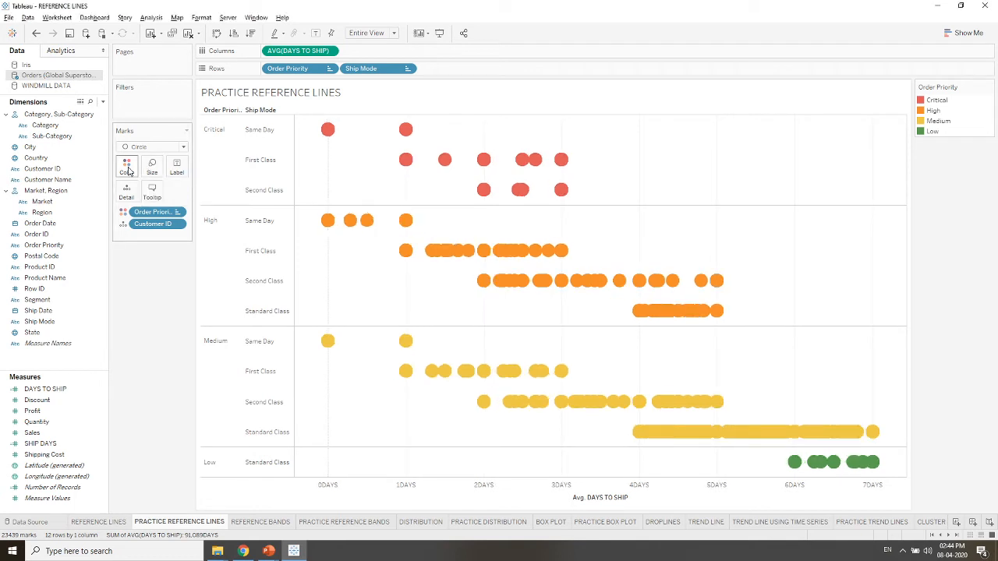
left_click(127, 167)
left_click(129, 167)
left_click_drag(172, 225, 156, 225)
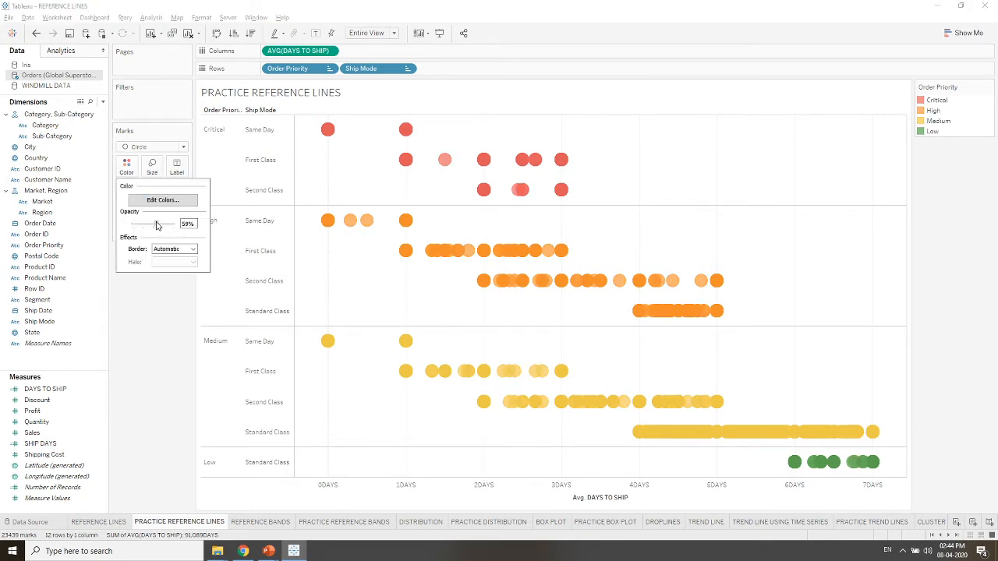
left_click(192, 249)
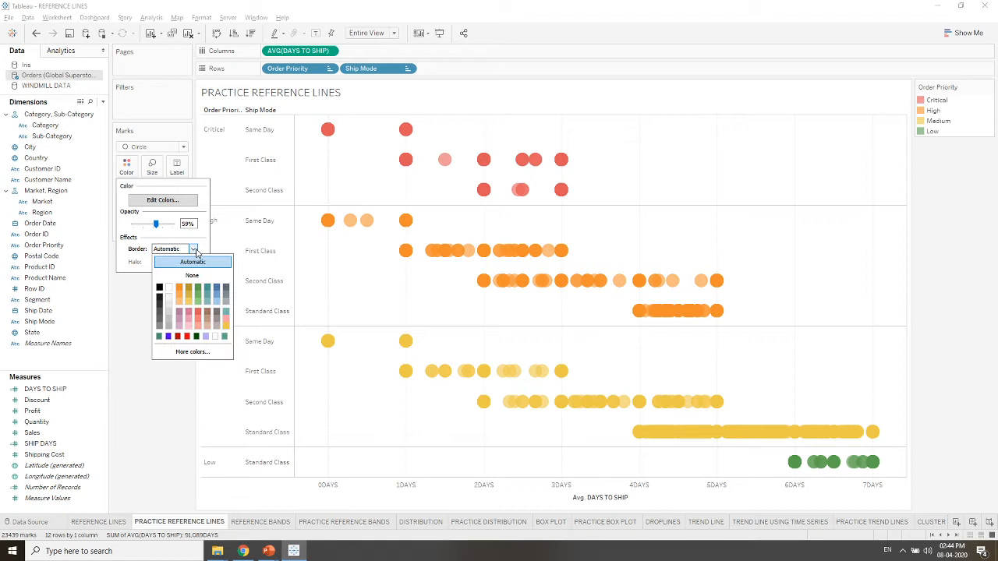
left_click(160, 289)
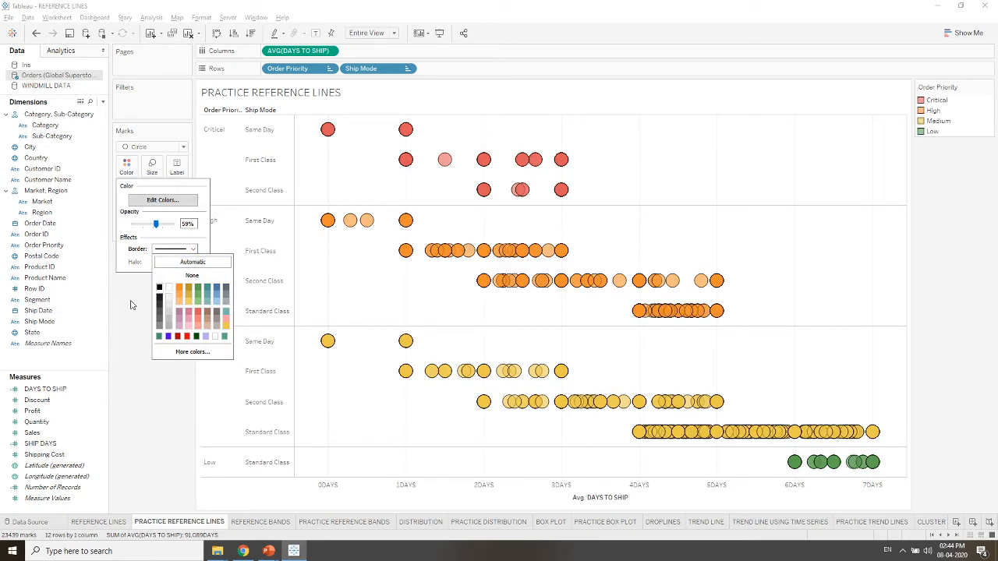
left_click(132, 305)
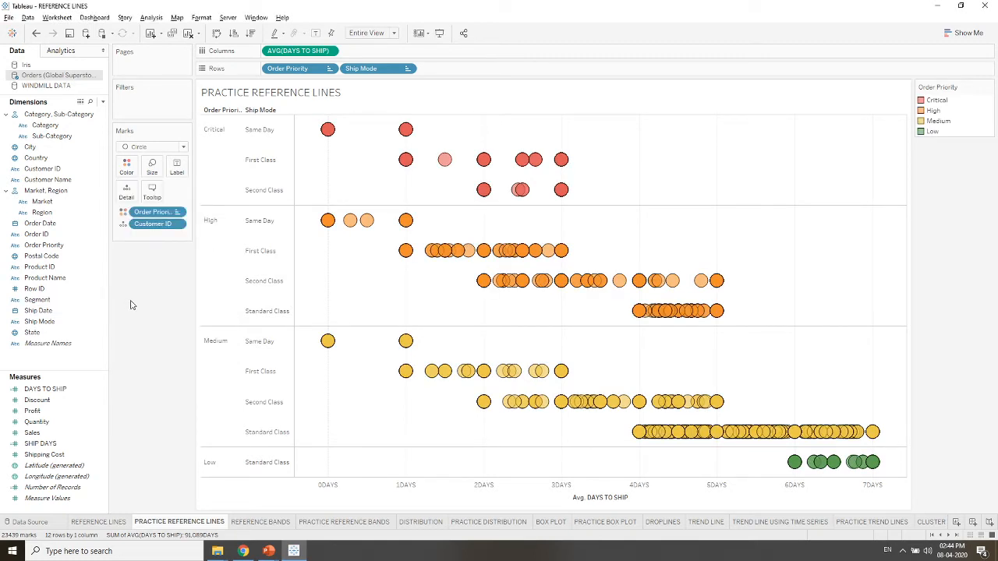
- Add a per-pane reference line to the days-to-ship axis, using the average of AVG(DAYS TO SHIP)
right_click(436, 493)
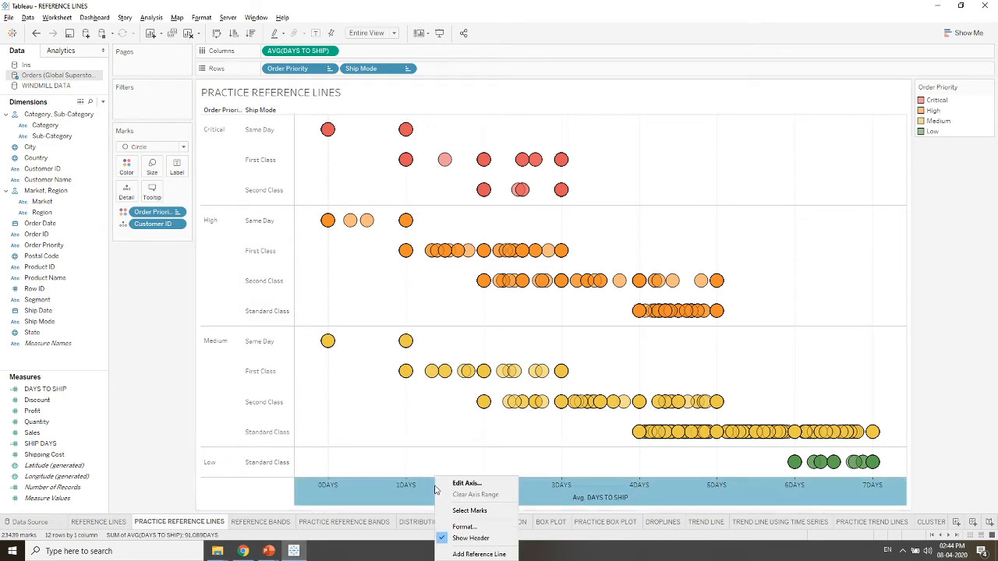
left_click(464, 554)
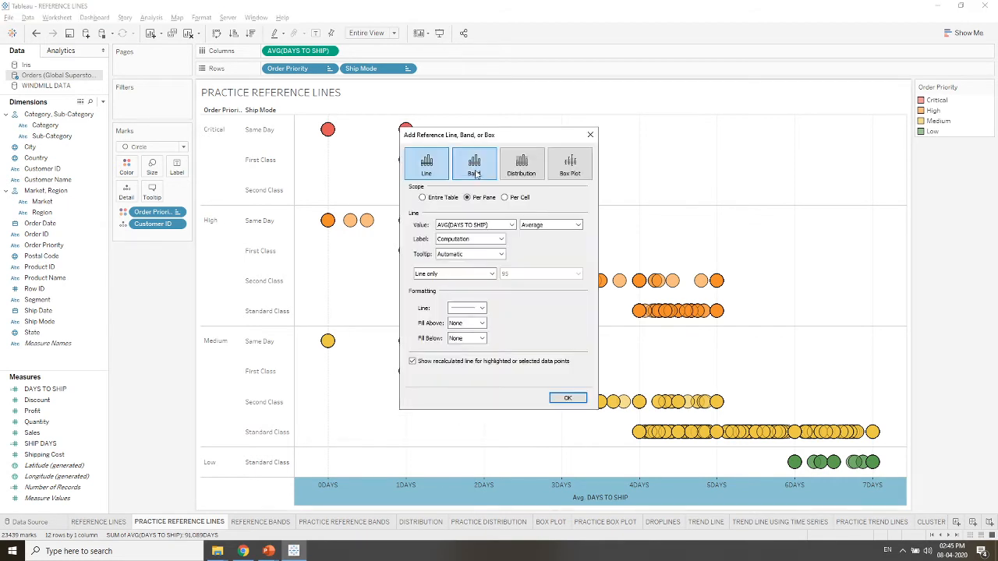
left_click_drag(360, 134, 87, 104)
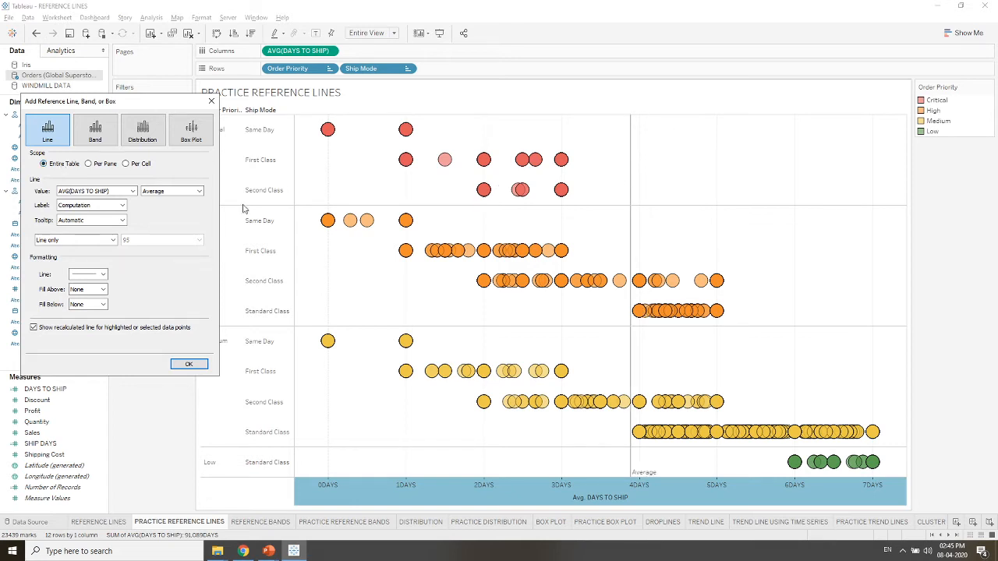
left_click(108, 165)
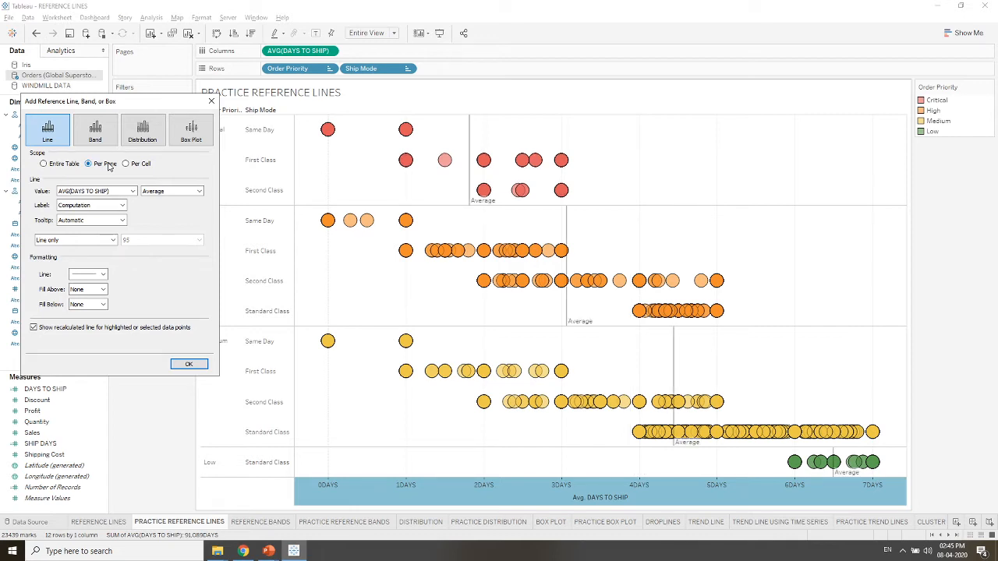
left_click(133, 192)
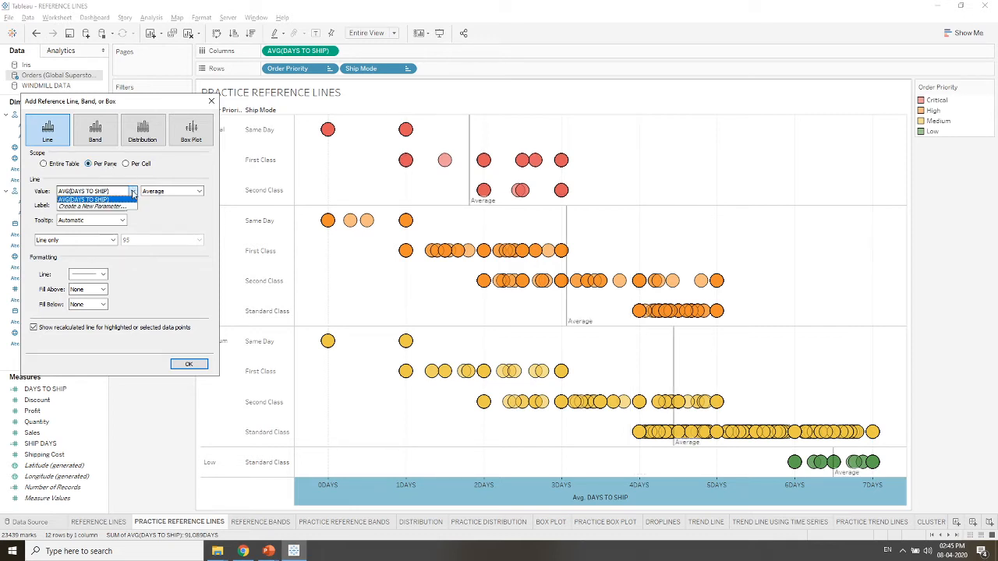
left_click(134, 195)
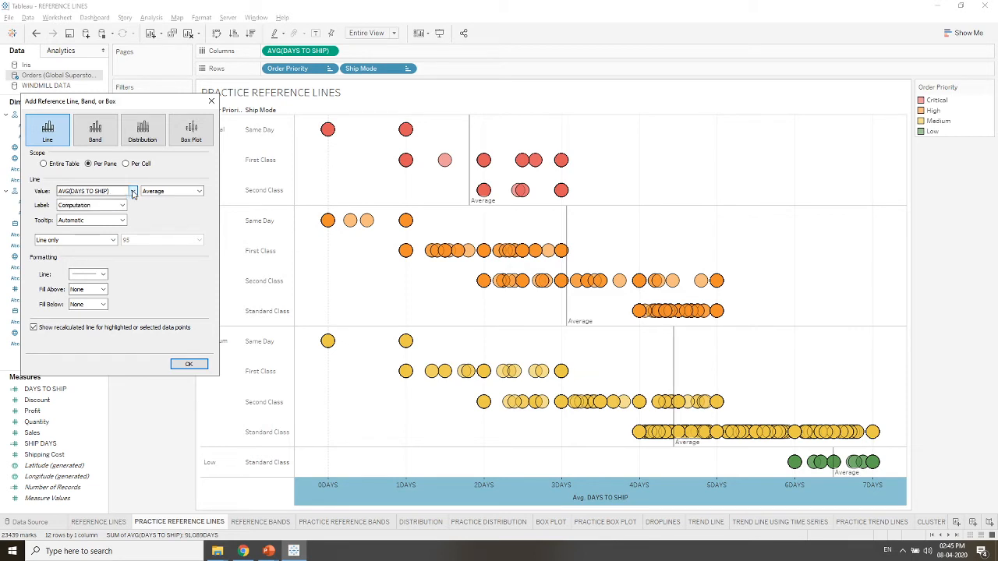
left_click(199, 192)
left_click(200, 192)
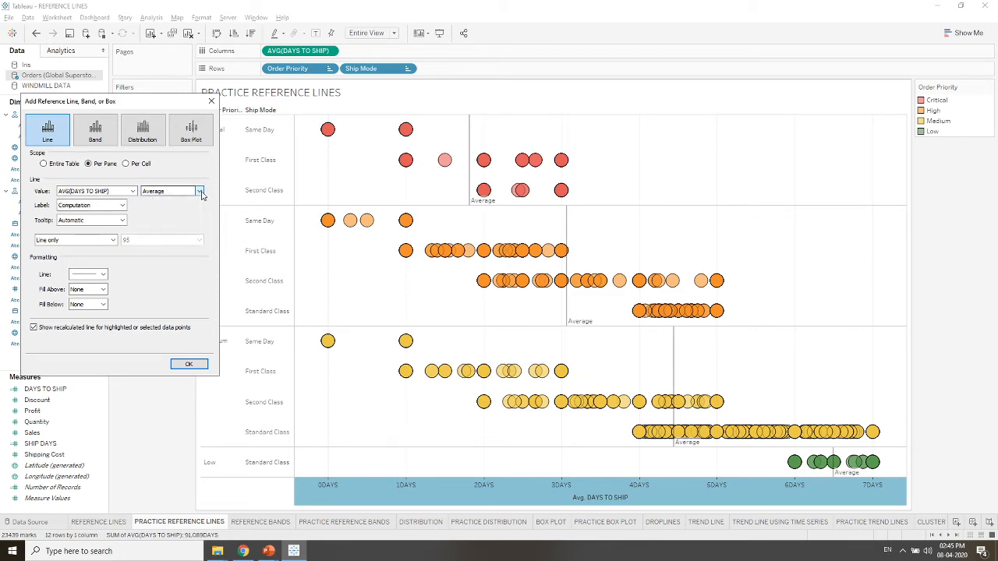
- Set the reference line's label type to Custom
left_click(122, 206)
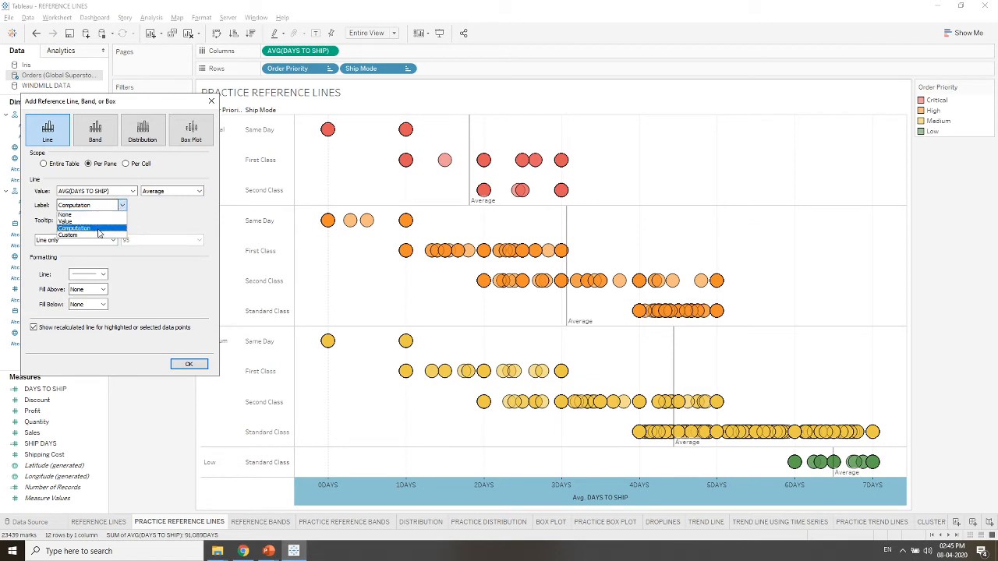
key("Escape")
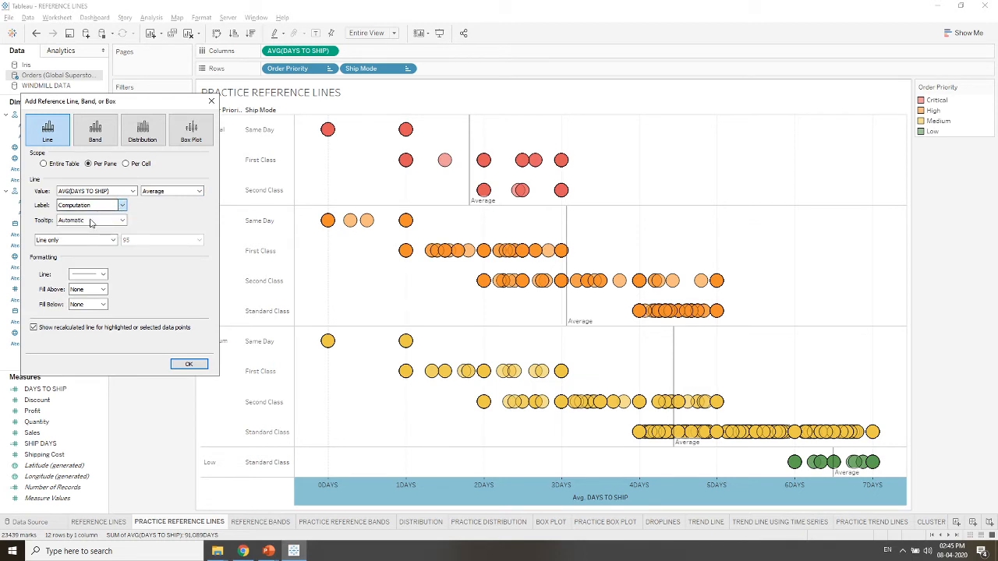
key("Up")
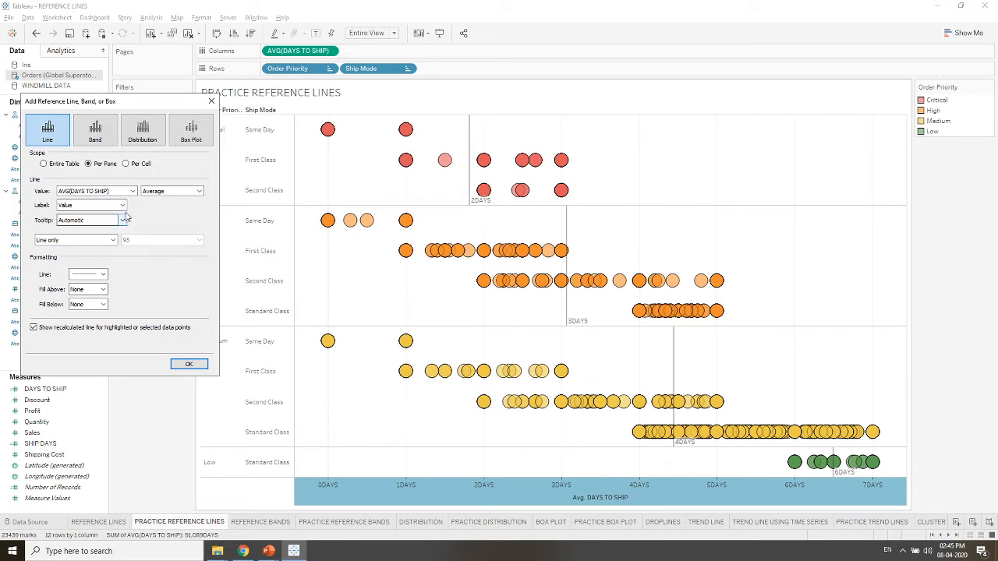
left_click(122, 206)
left_click(107, 236)
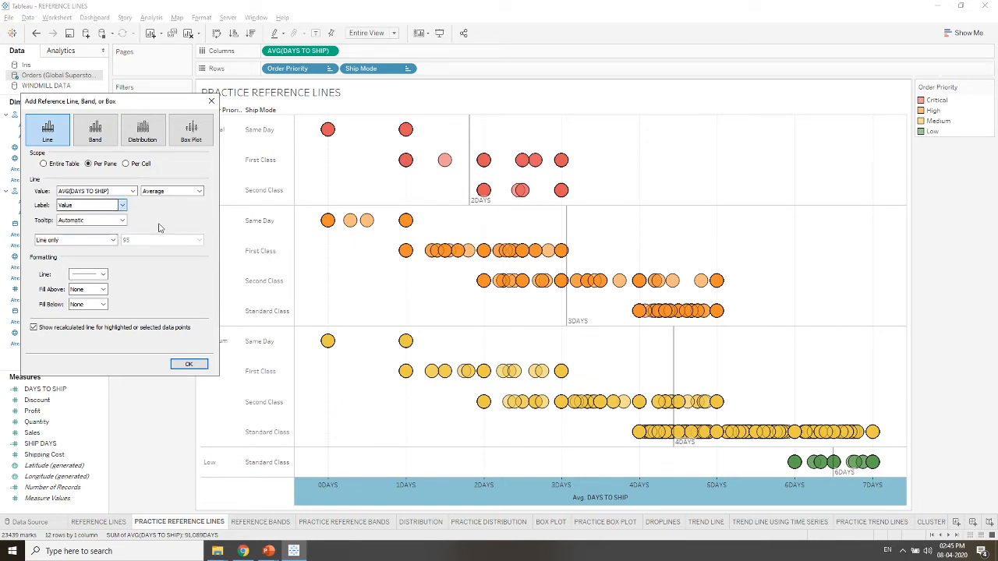
left_click(199, 205)
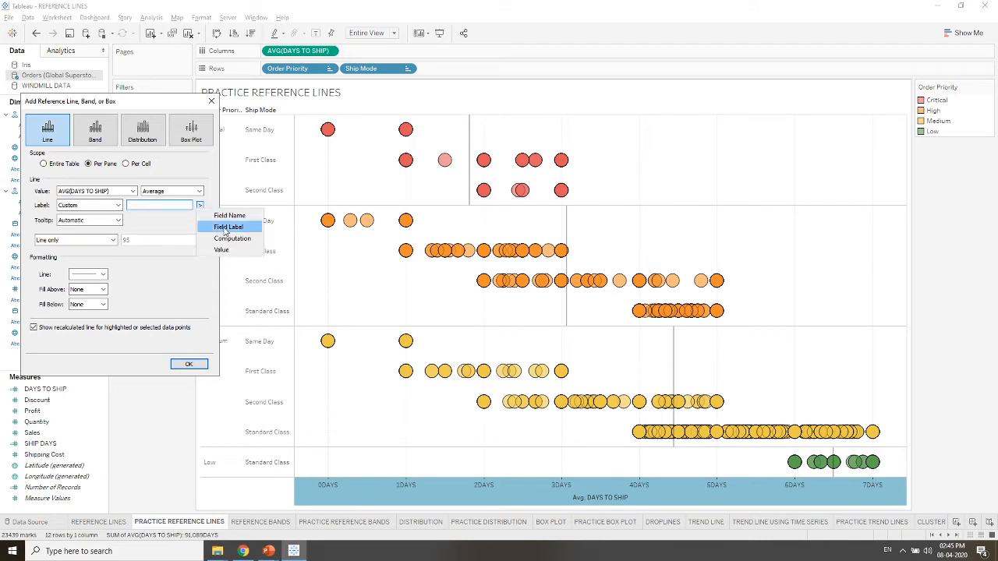
left_click(228, 215)
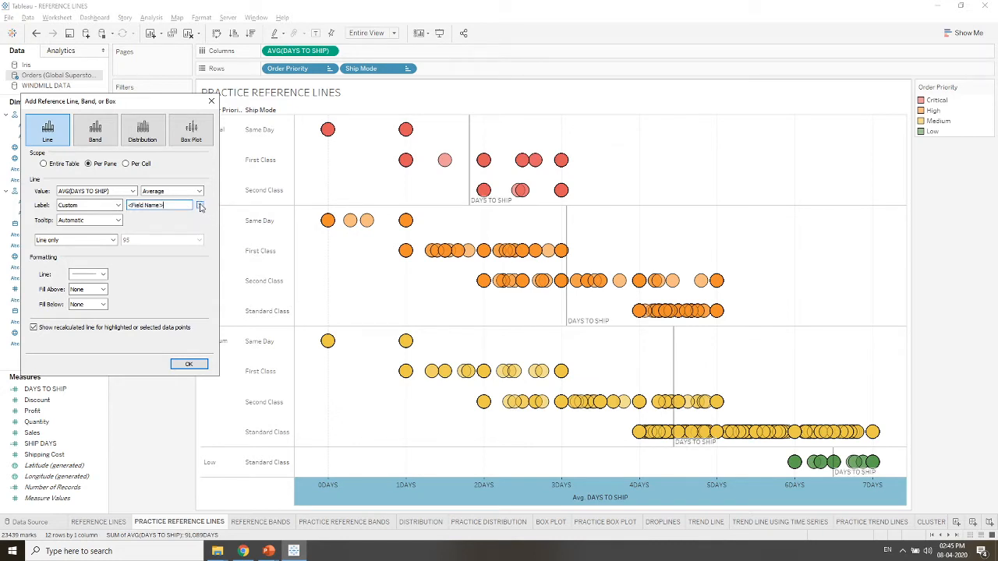
left_click_drag(179, 205, 128, 205)
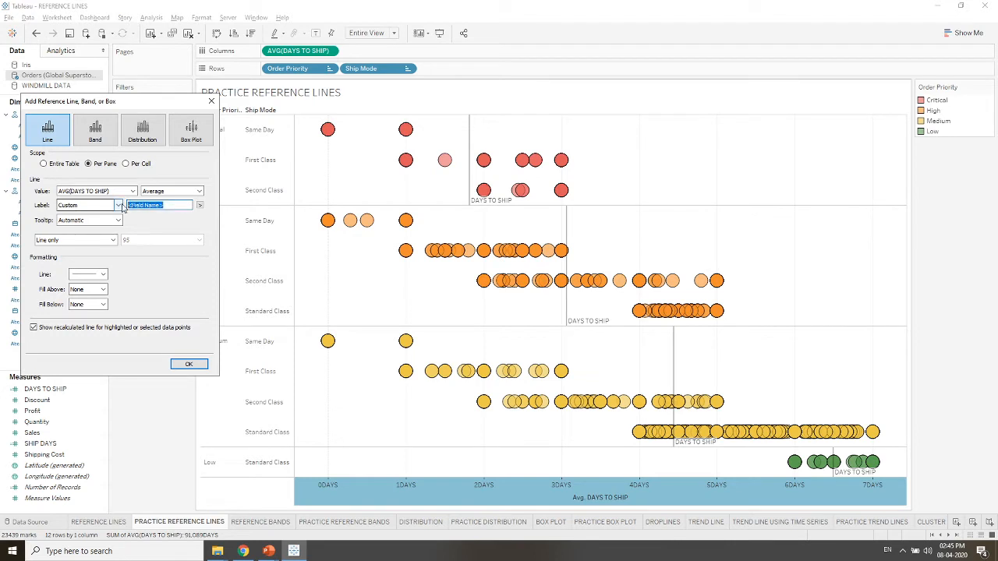
key("BackSpace")
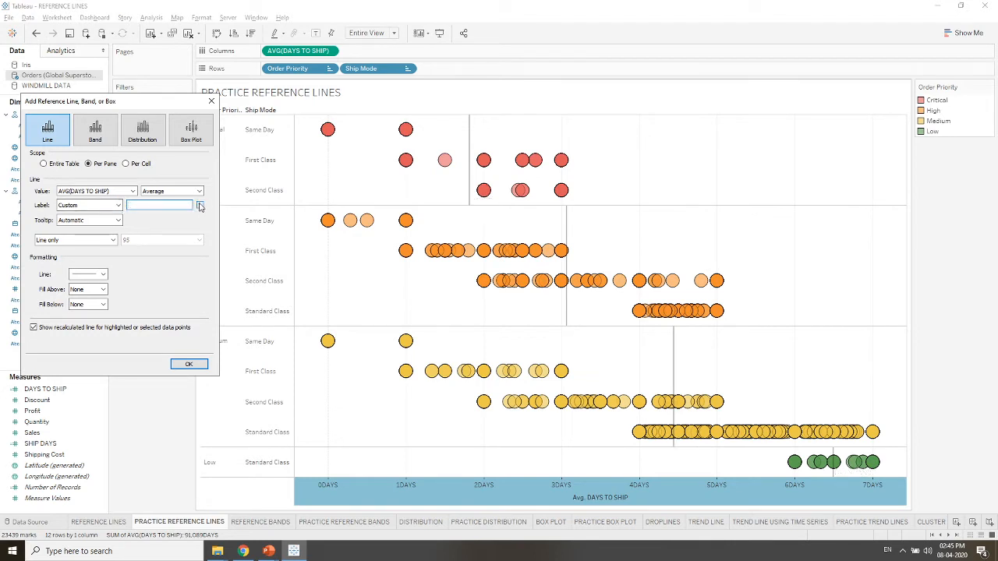
- Build the reference line's custom label from the Computation and Value placeholders
left_click(199, 205)
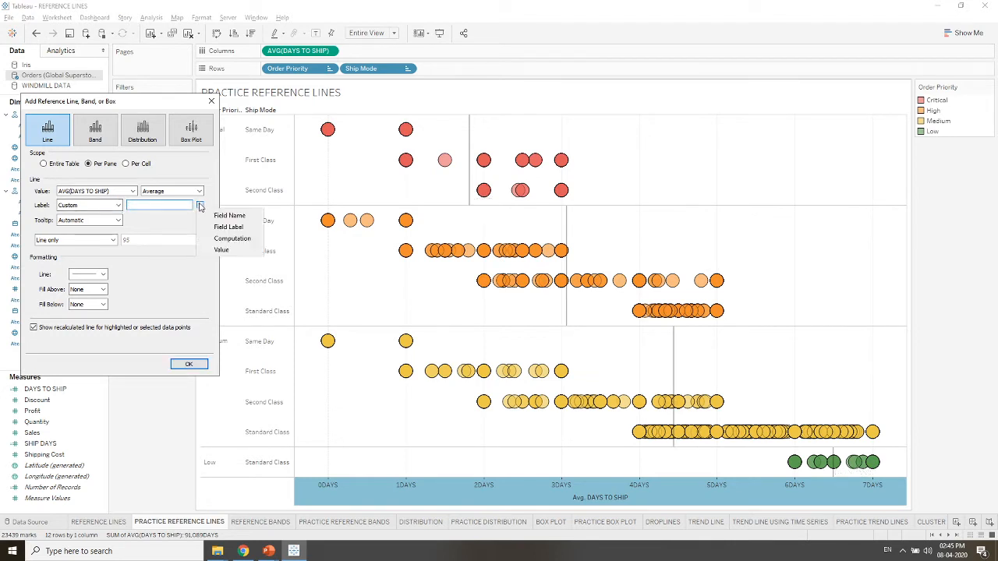
left_click(219, 239)
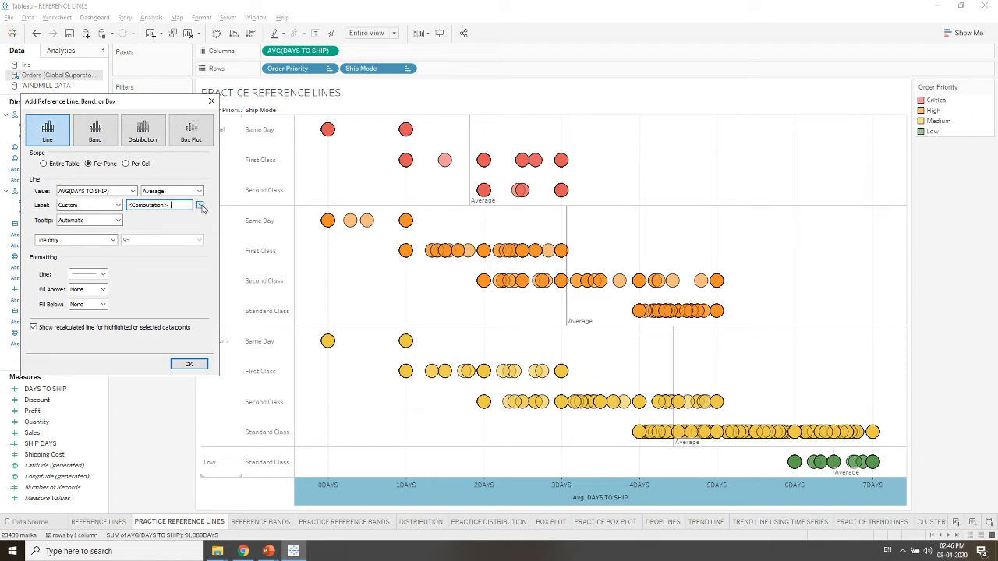
left_click(201, 205)
left_click(222, 249)
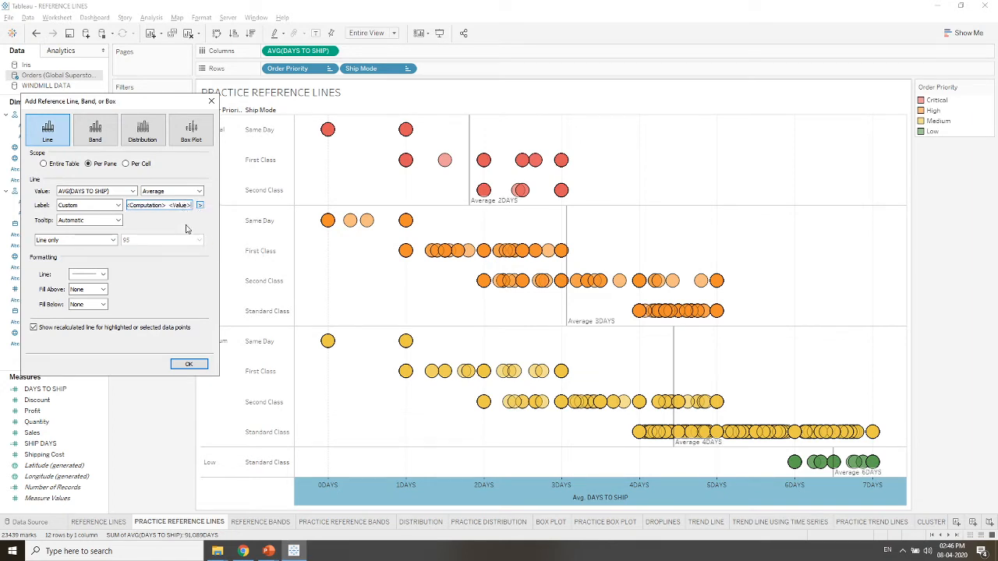
- Display the reference line as Line and confidence interval
left_click(113, 241)
left_click(113, 242)
left_click(113, 242)
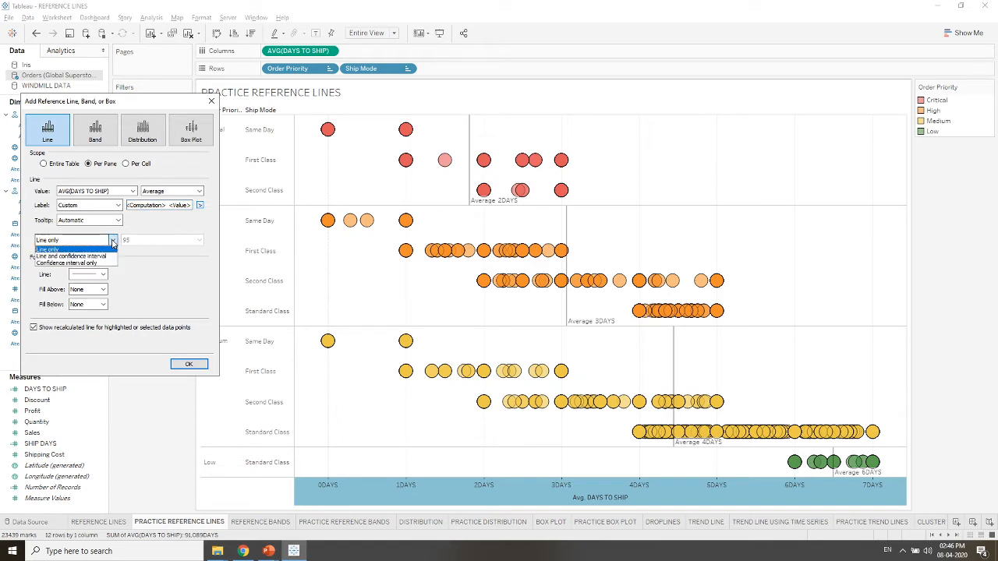
left_click(100, 257)
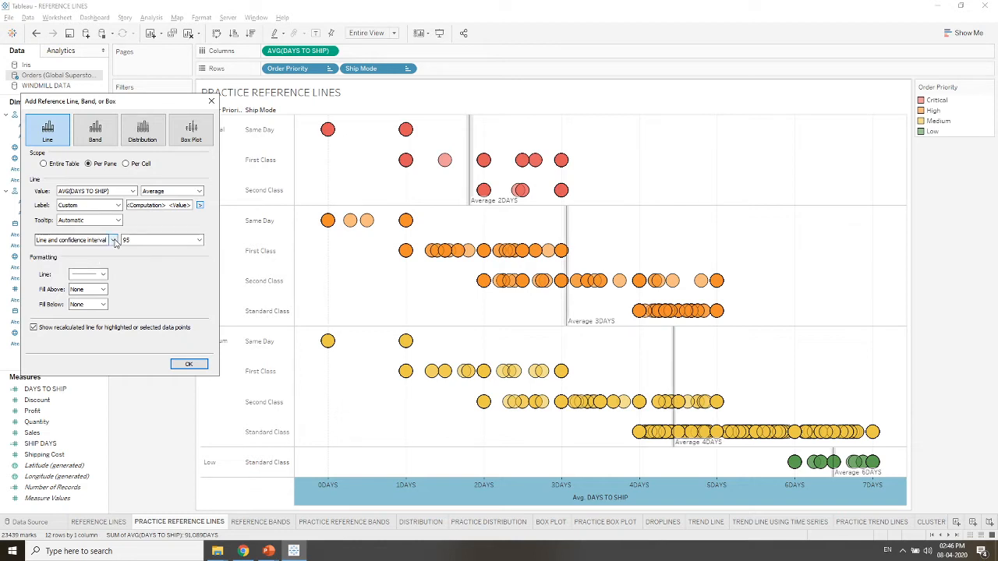
- Format the reference line with the second-thickest width and a near-black colour, and apply the reference line settings
left_click(98, 275)
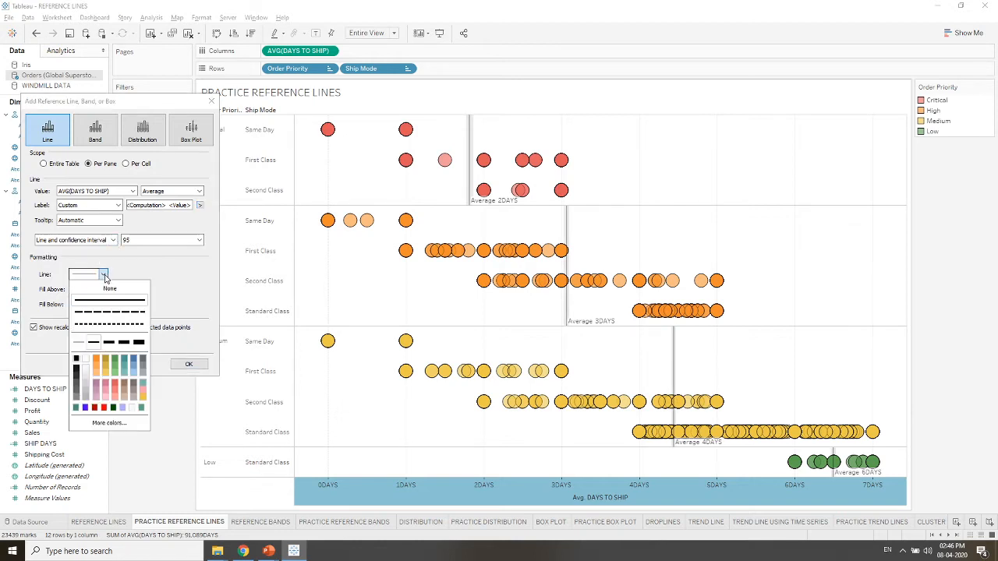
left_click(125, 344)
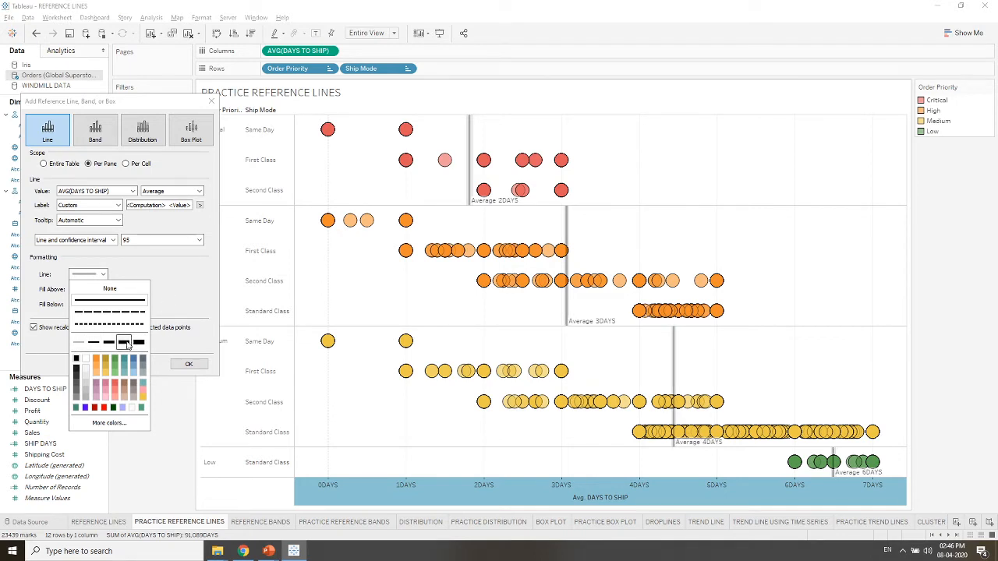
left_click(76, 376)
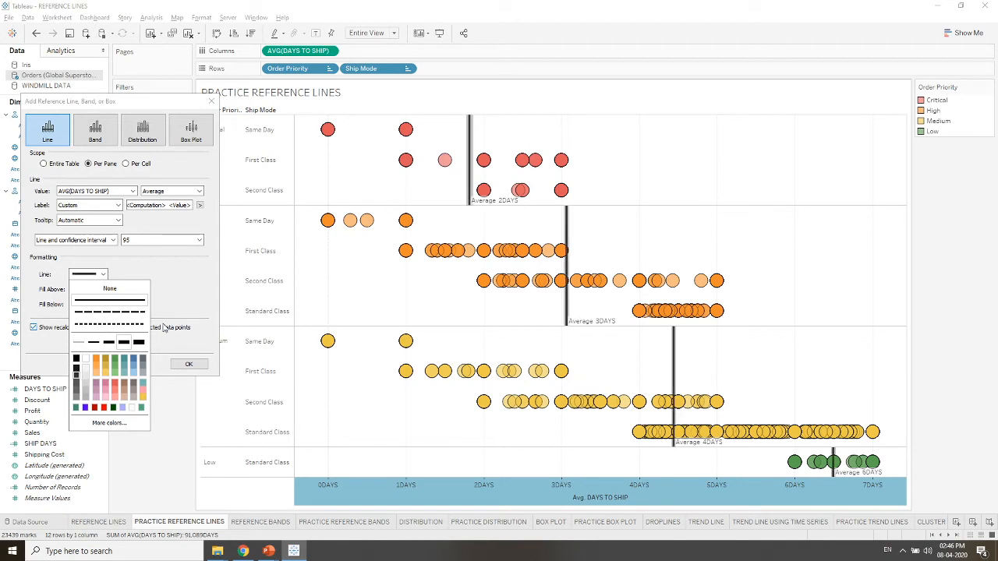
left_click(177, 301)
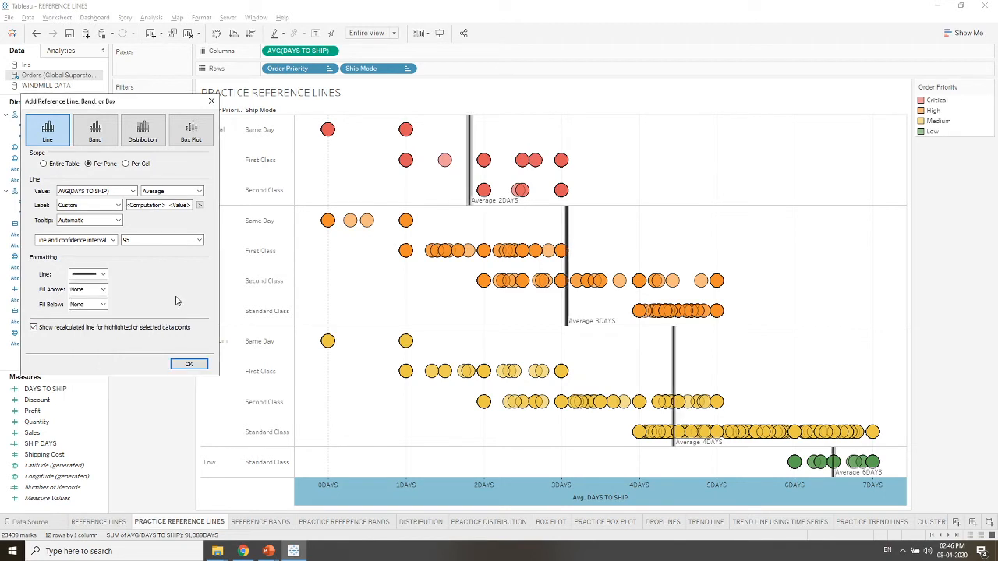
left_click(189, 364)
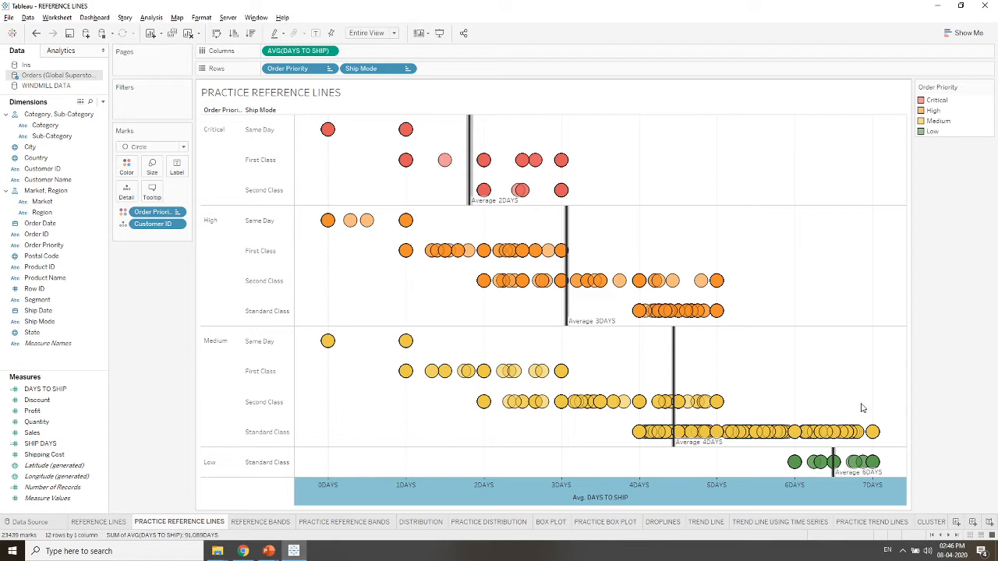
- Examine the Minimum-to-Average bands for each category on the REFERENCE BANDS worksheet
left_click(261, 522)
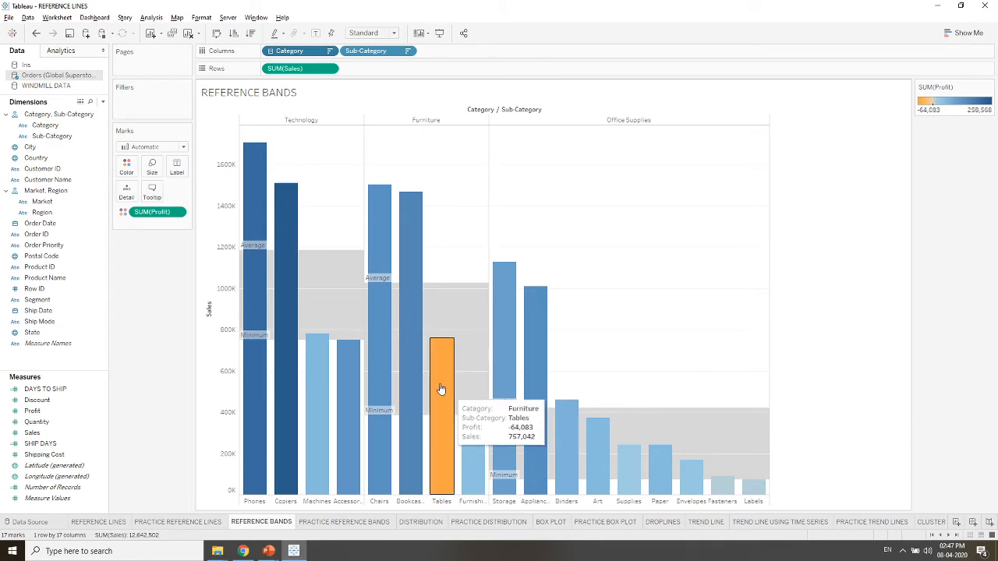
mouse_move(530, 446)
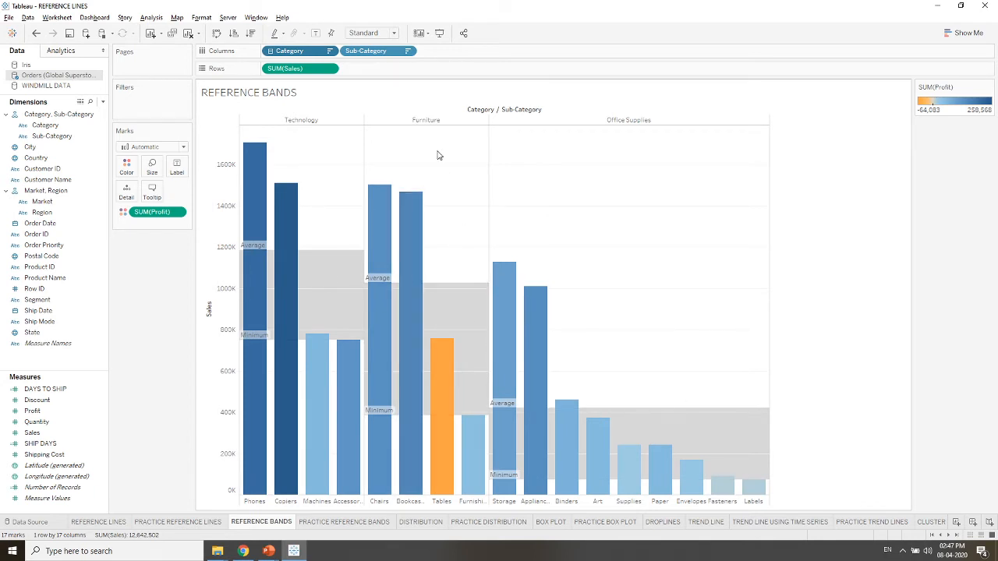
mouse_move(369, 282)
mouse_move(473, 419)
- On the PRACTICE REFERENCE BANDS worksheet, chart the sum of Sales in rows against Category expanded to Sub-Category in columns
left_click(343, 522)
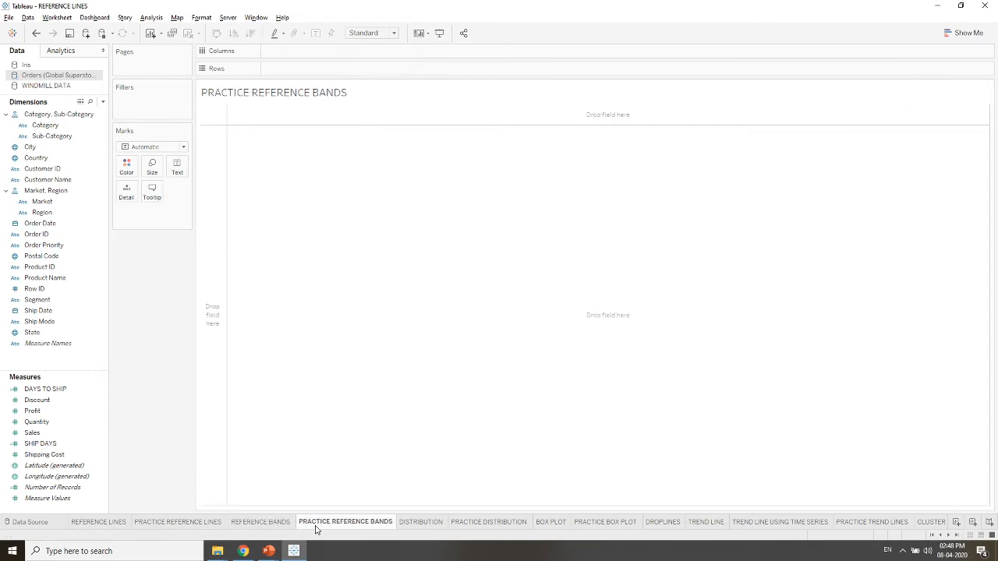
left_click(56, 124)
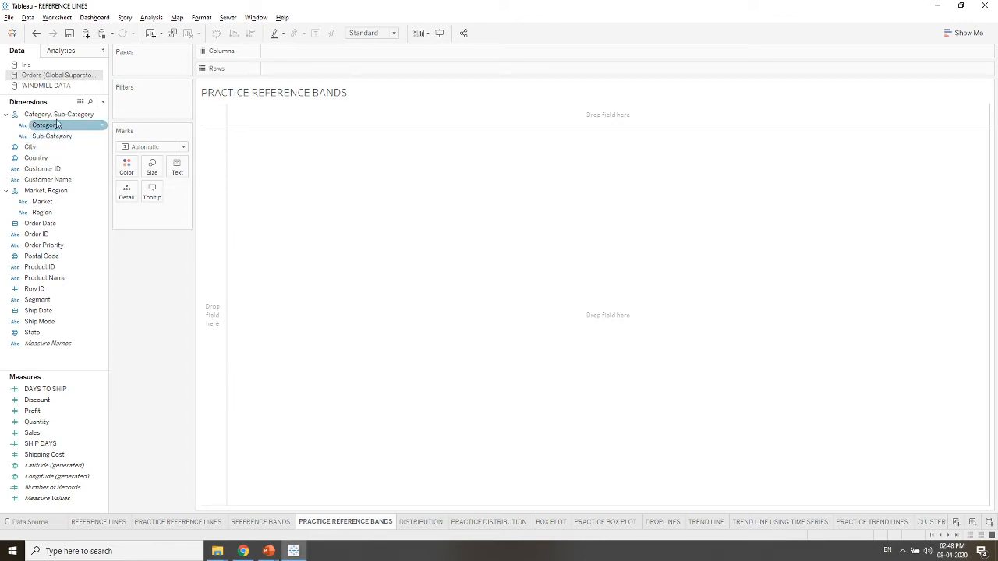
left_click_drag(58, 115, 302, 53)
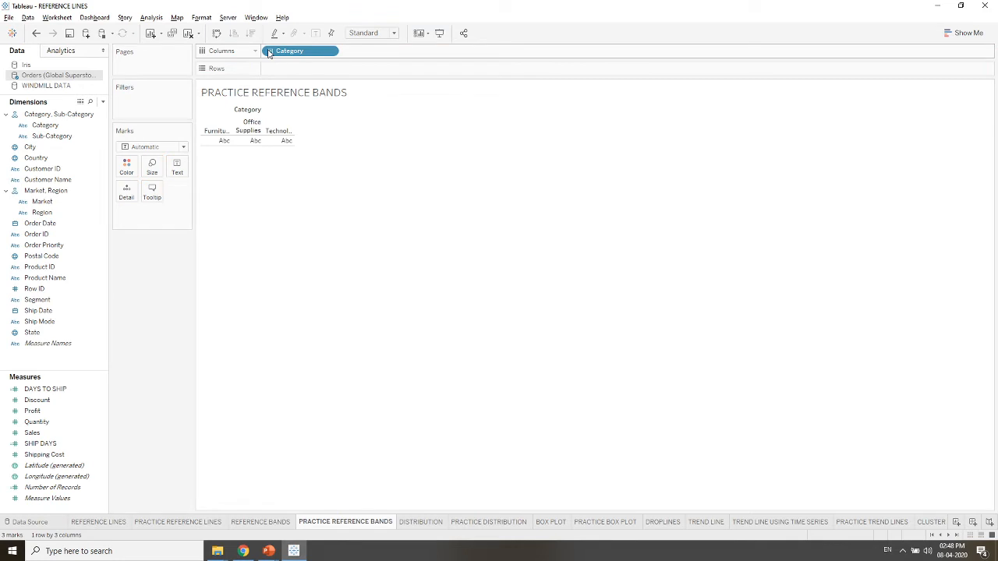
left_click(271, 51)
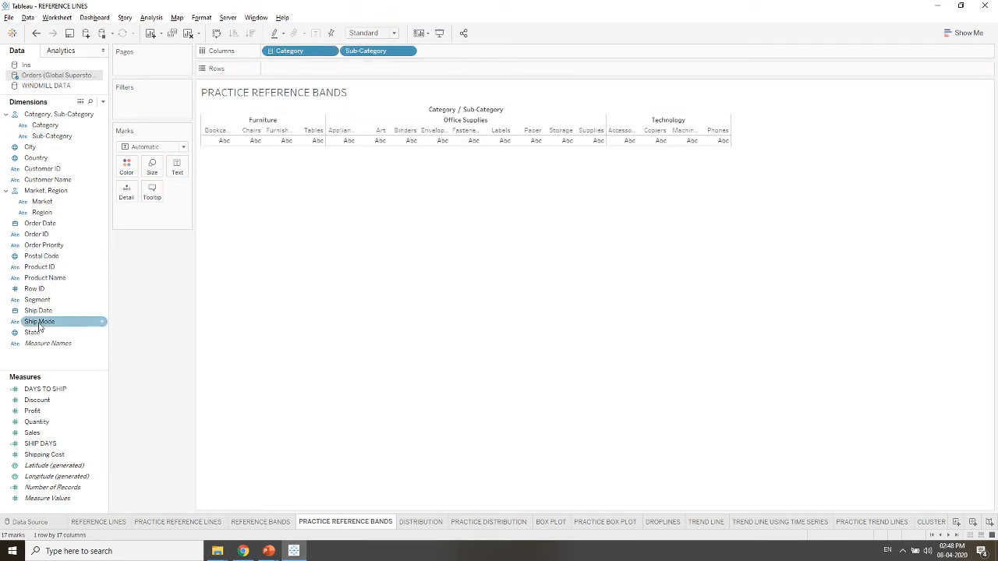
left_click(45, 259)
left_click_drag(32, 433, 290, 70)
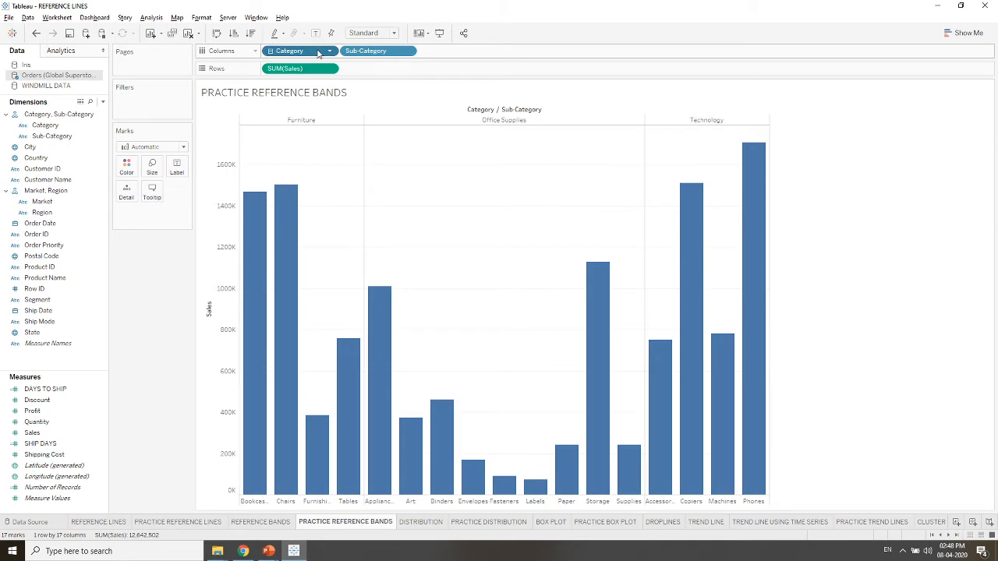
- Sort Category in descending order by the Sales field with Sum aggregation
right_click(318, 53)
left_click(369, 113)
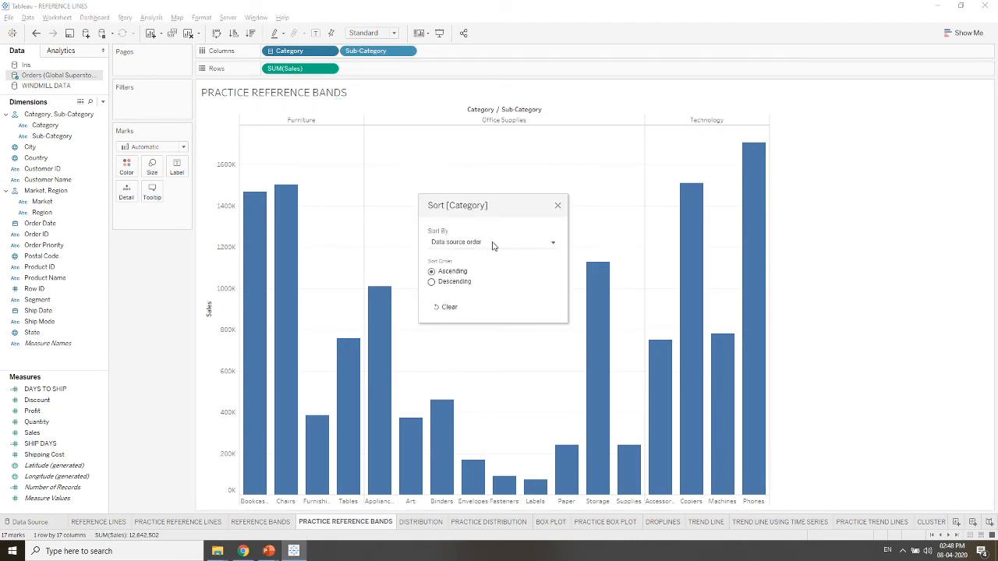
left_click(432, 282)
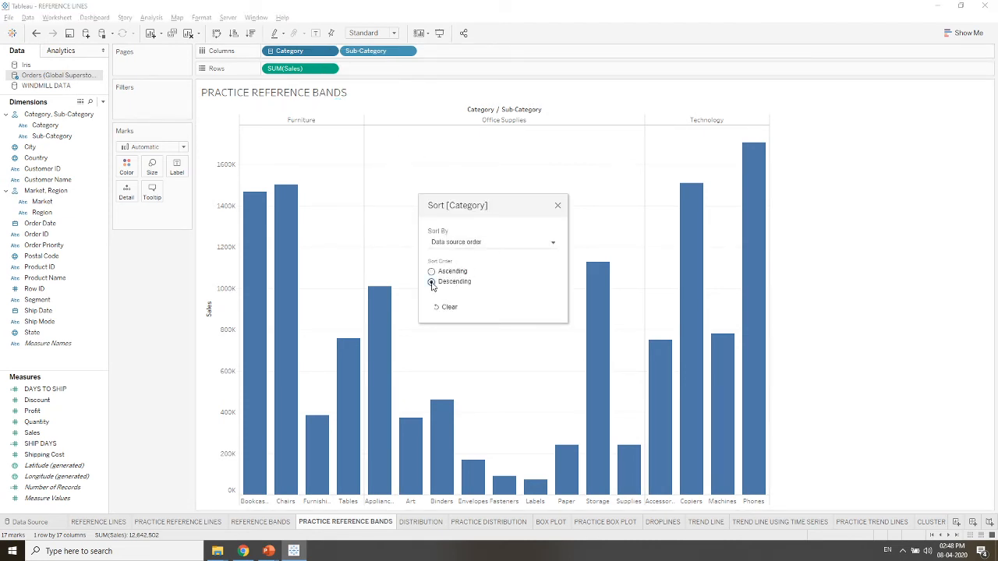
left_click(479, 243)
left_click(446, 276)
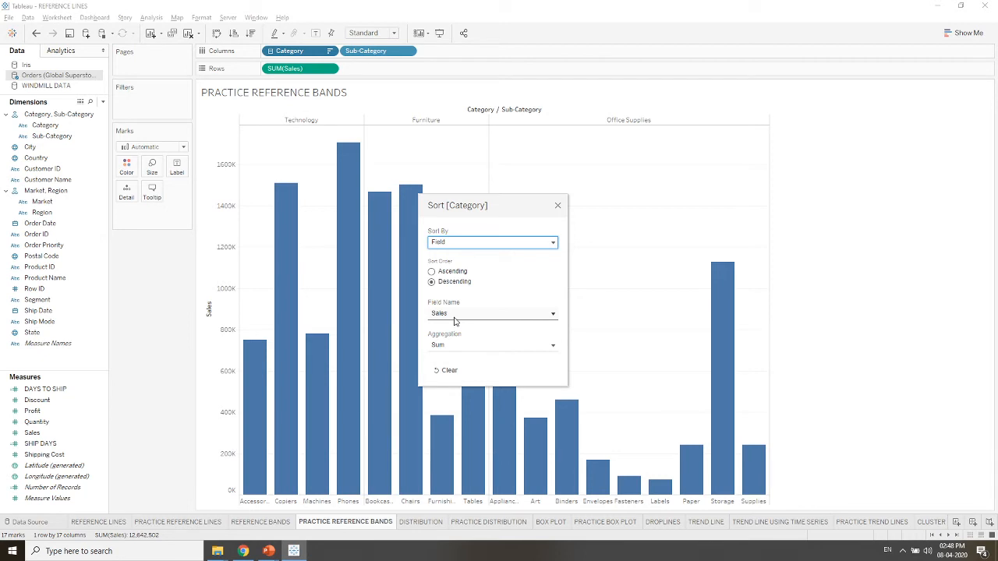
- Review the sort order and field chosen for the Category sort and close its settings
left_click(446, 272)
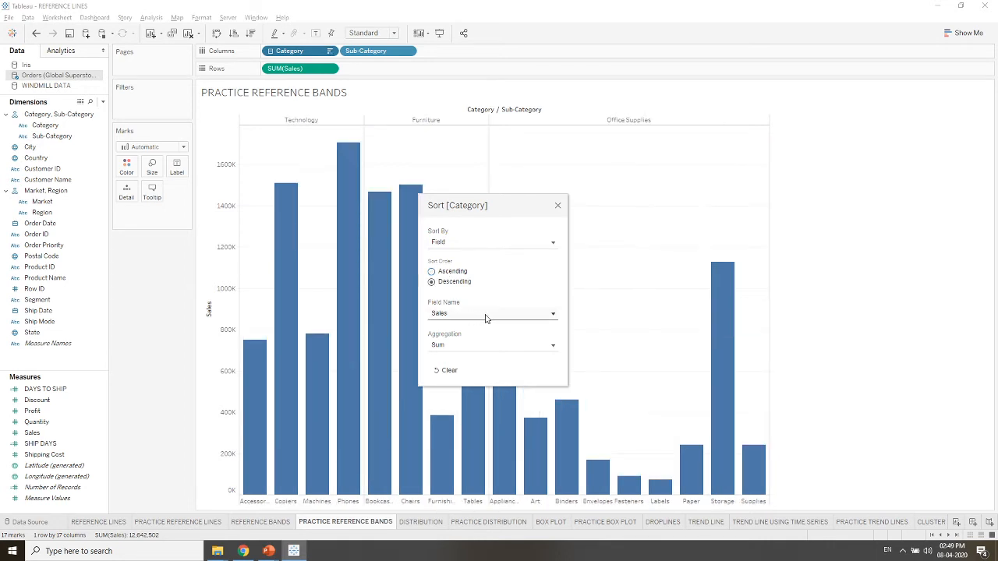
left_click(485, 314)
left_click(485, 316)
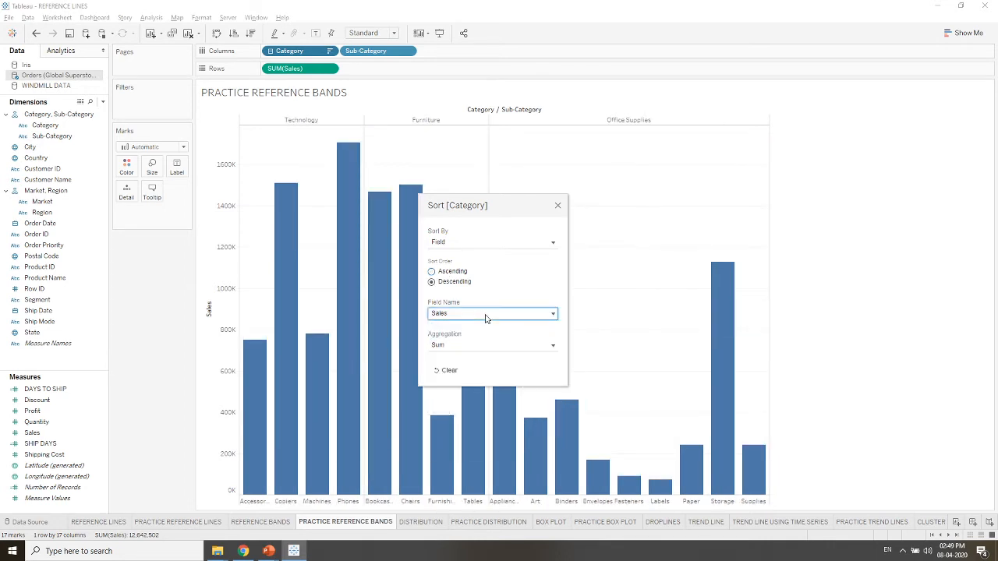
left_click(557, 206)
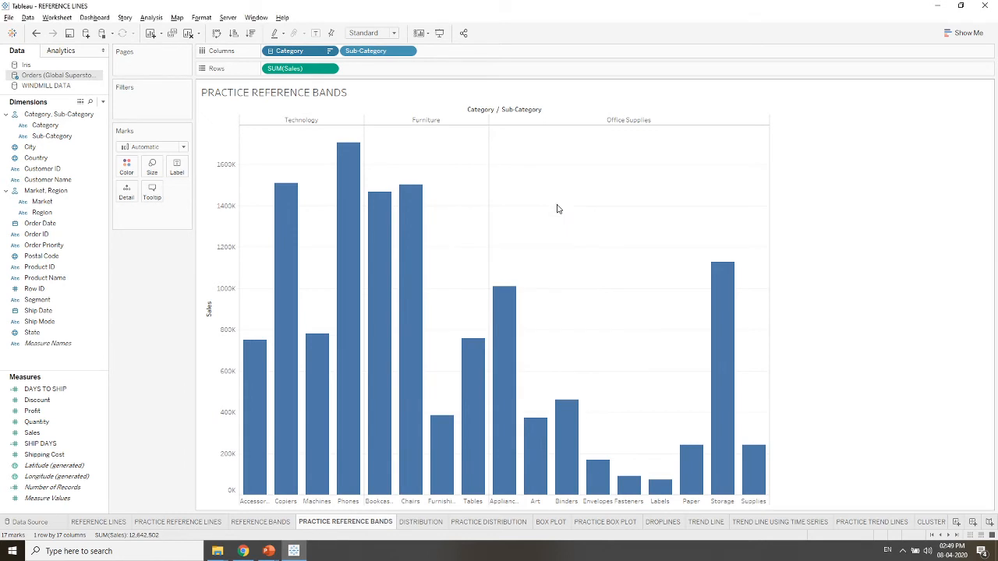
- Sort Sub-Category in descending order by the Sales field with Sum aggregation
left_click(403, 53)
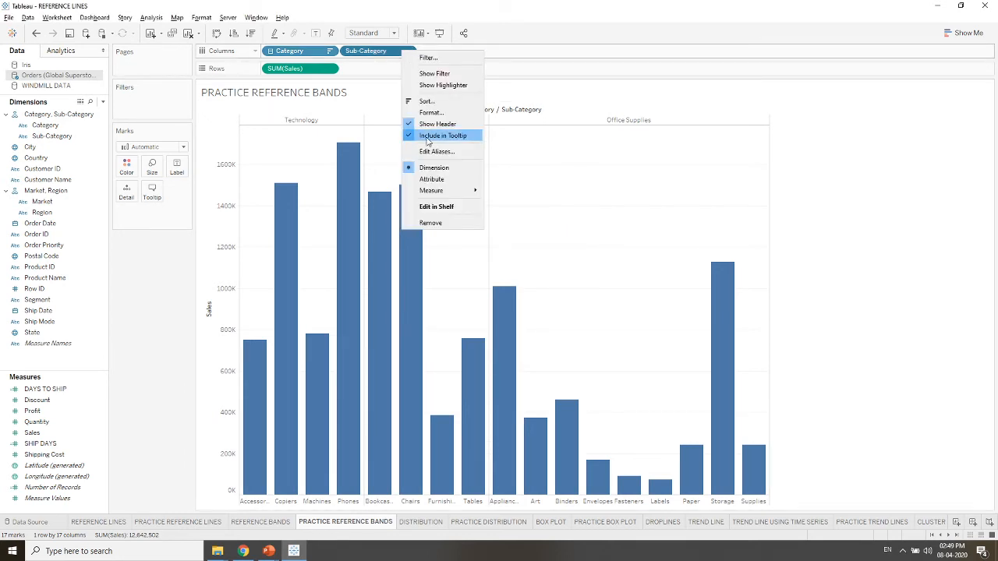
left_click(426, 101)
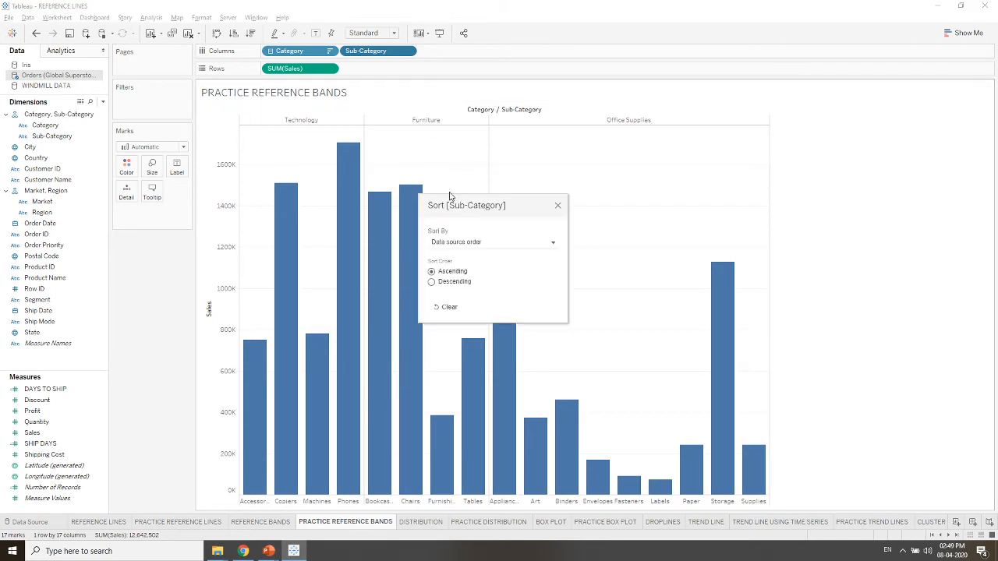
left_click(476, 242)
left_click(457, 271)
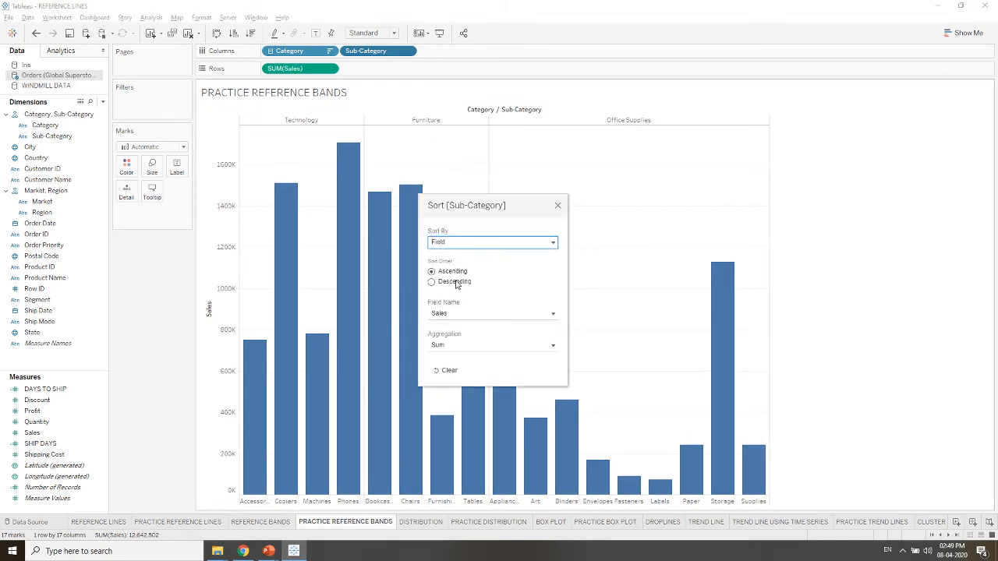
left_click(453, 282)
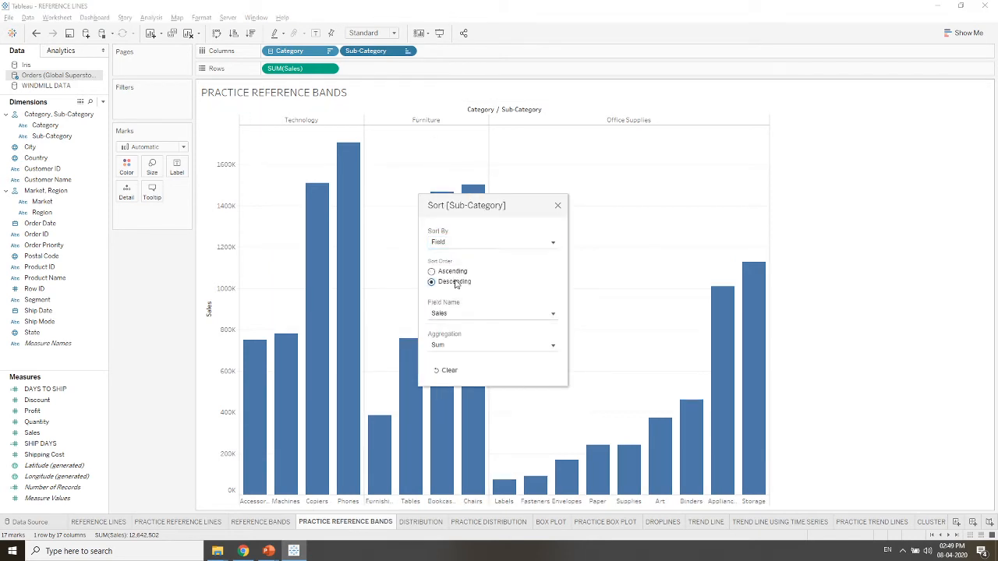
left_click(558, 205)
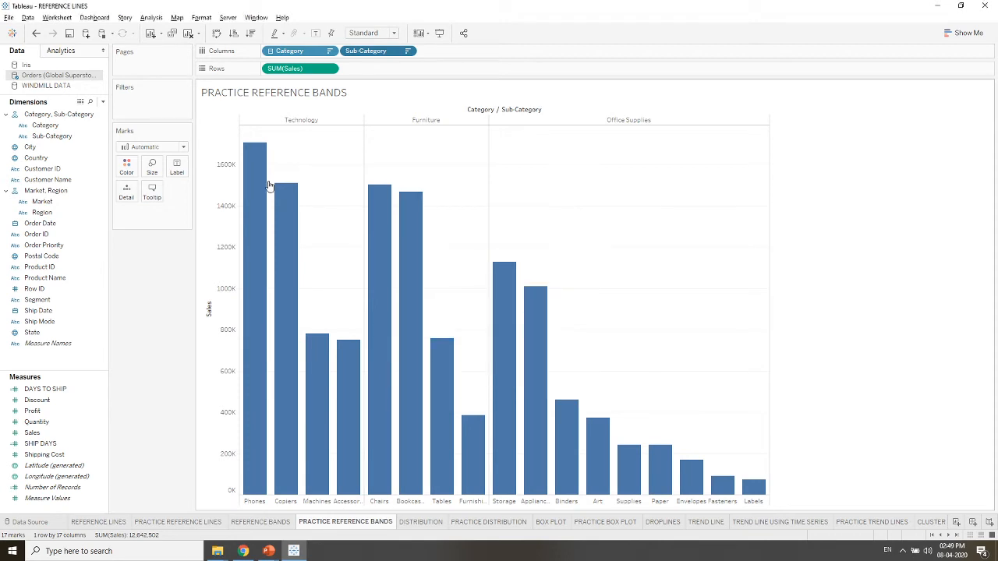
- Color the sub-category bars by the sum of Profit
mouse_move(268, 185)
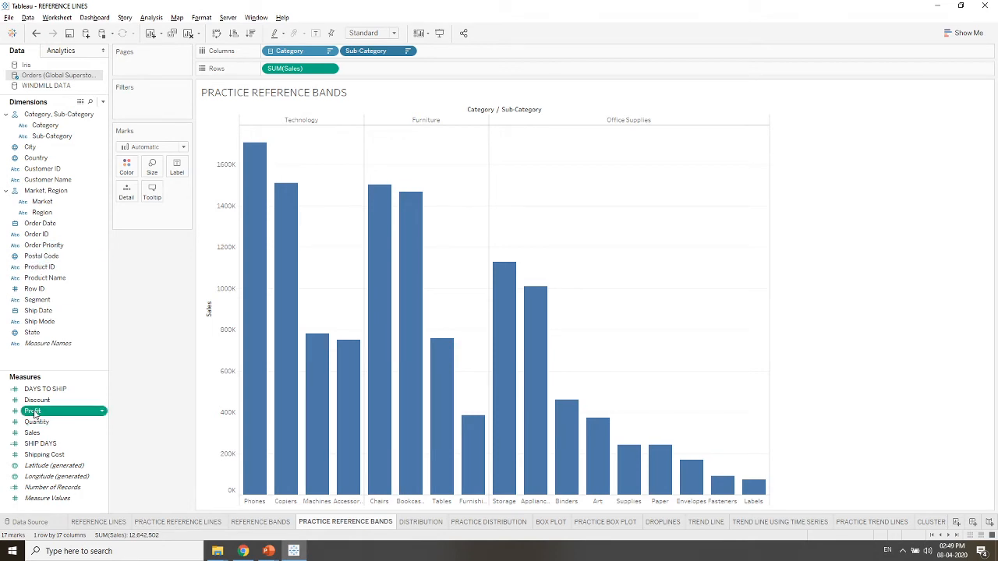
left_click_drag(32, 411, 123, 164)
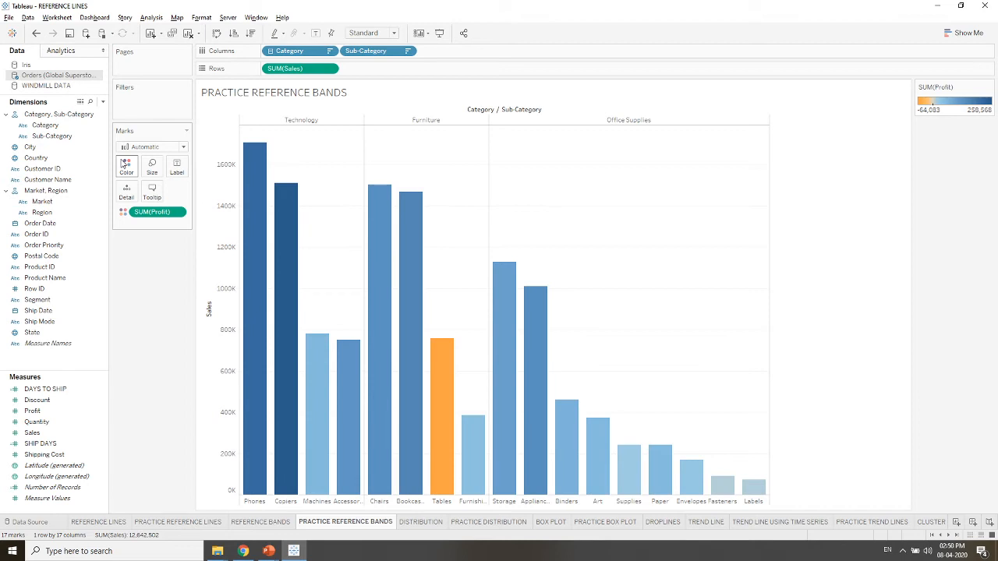
- Add a per-pane reference band to the Sales axis, running from the Minimum to the Average of SUM(Sales)
right_click(211, 318)
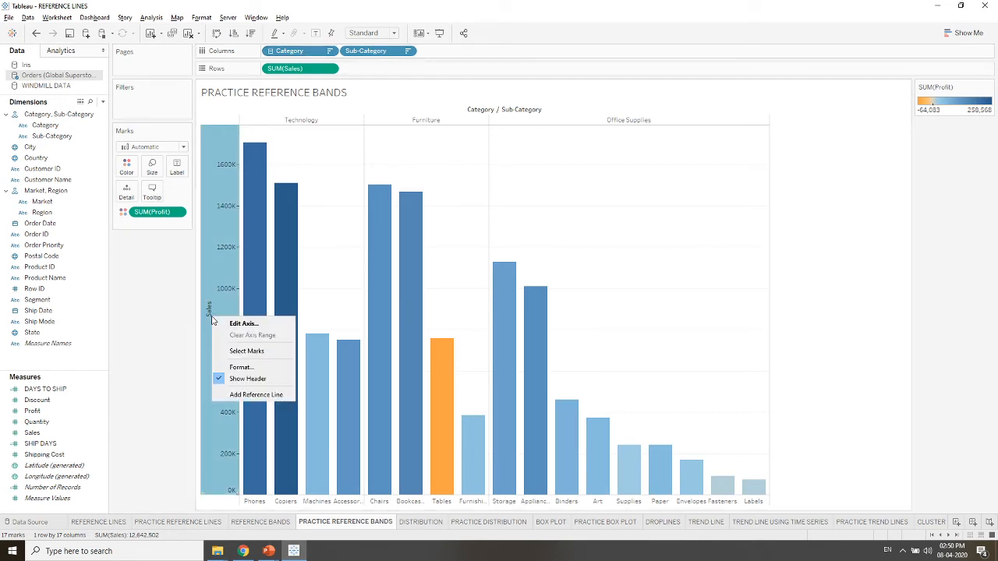
left_click(239, 395)
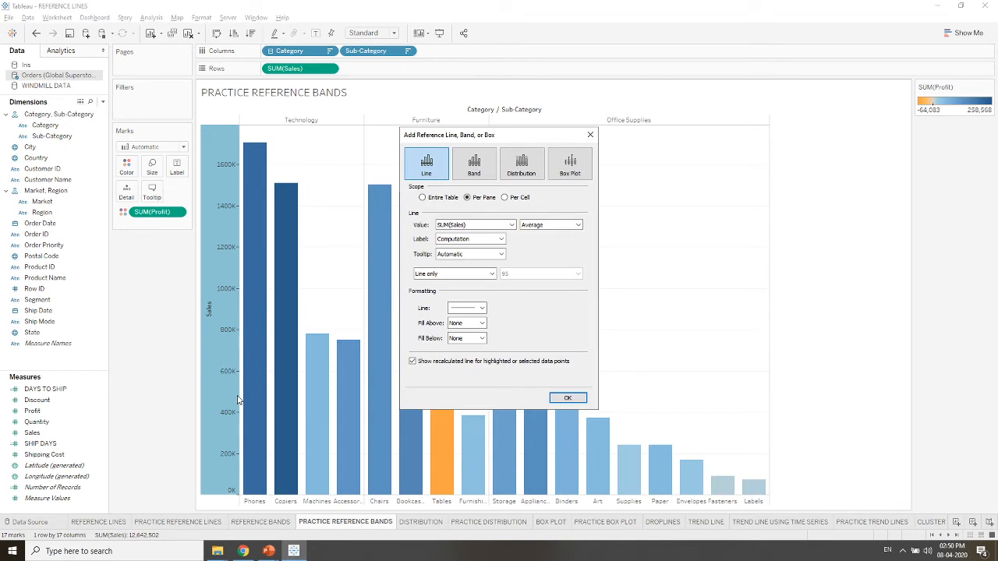
left_click_drag(487, 140, 153, 124)
left_click(126, 138)
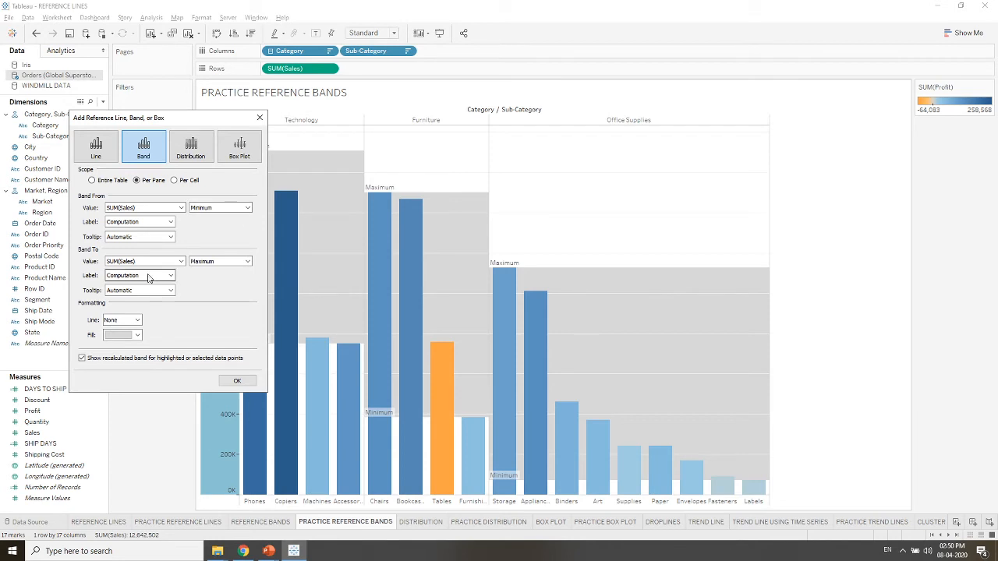
left_click(248, 261)
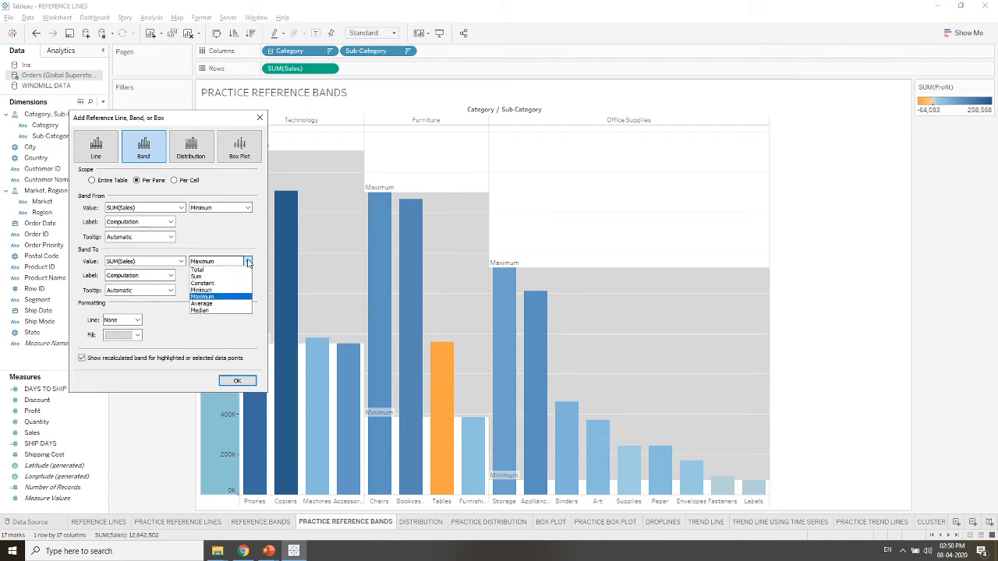
left_click(248, 261)
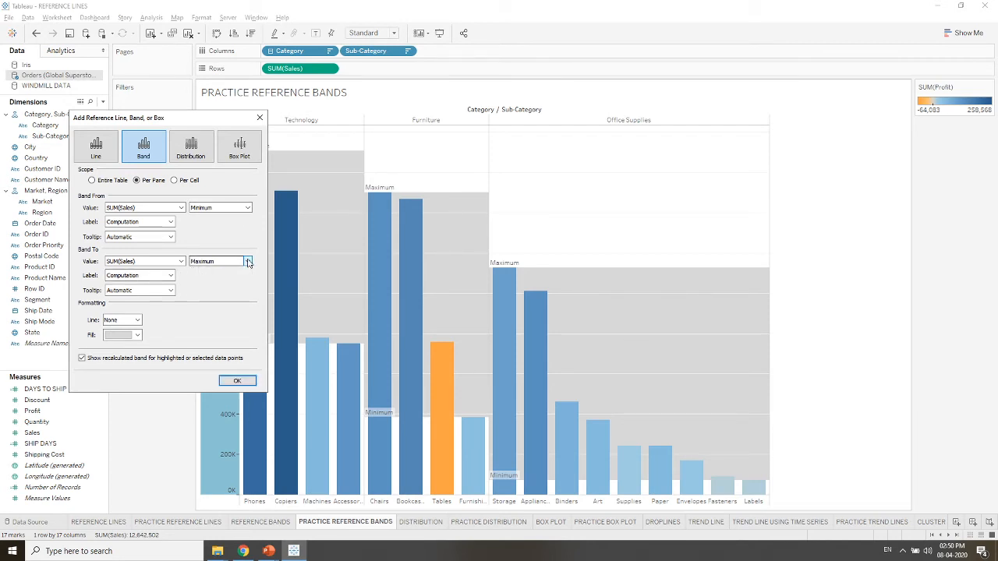
left_click(248, 262)
left_click(207, 310)
key("Down")
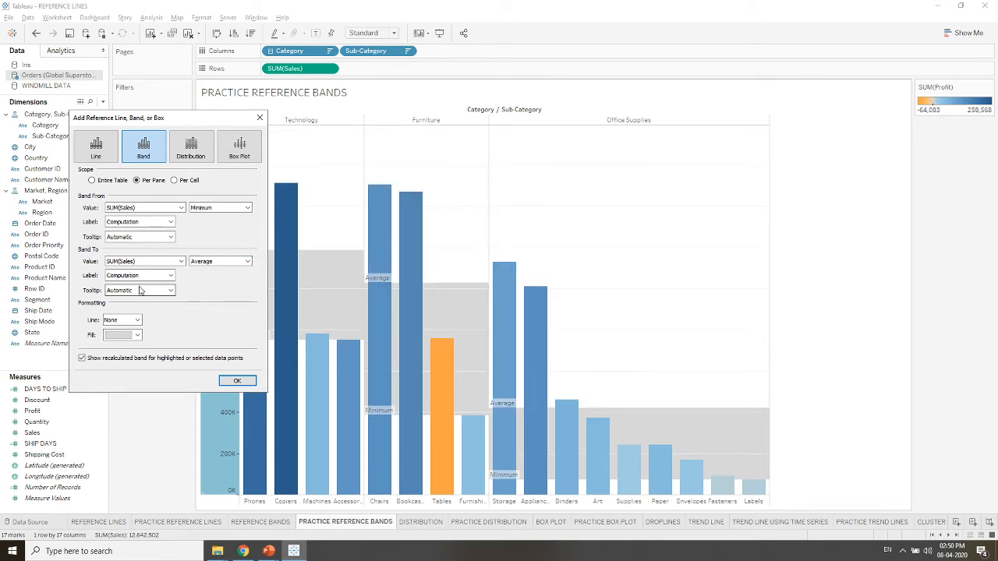
- Give the band's Minimum boundary a custom label combining <Computation> and <Value>
left_click(171, 223)
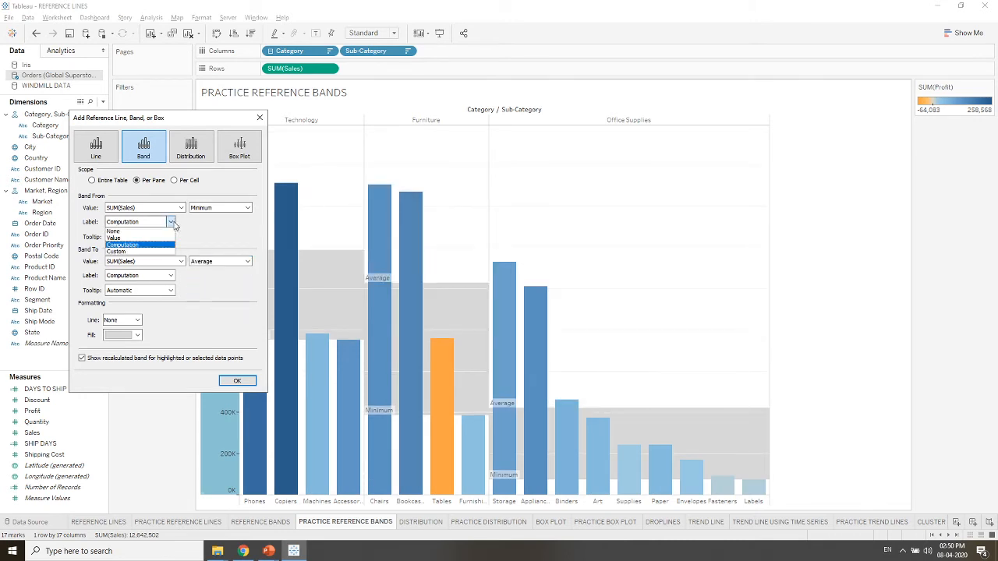
left_click(138, 251)
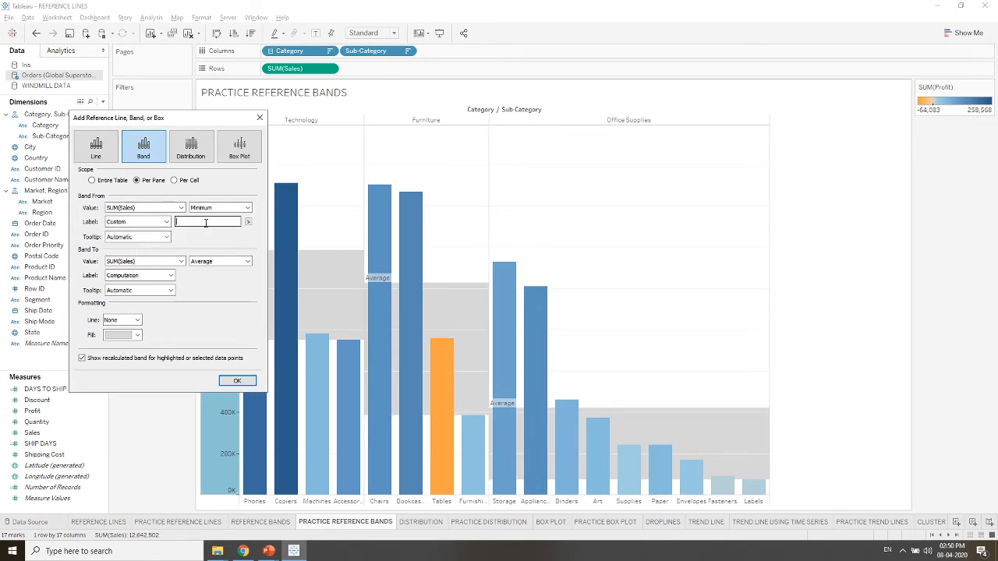
left_click(248, 222)
left_click(279, 256)
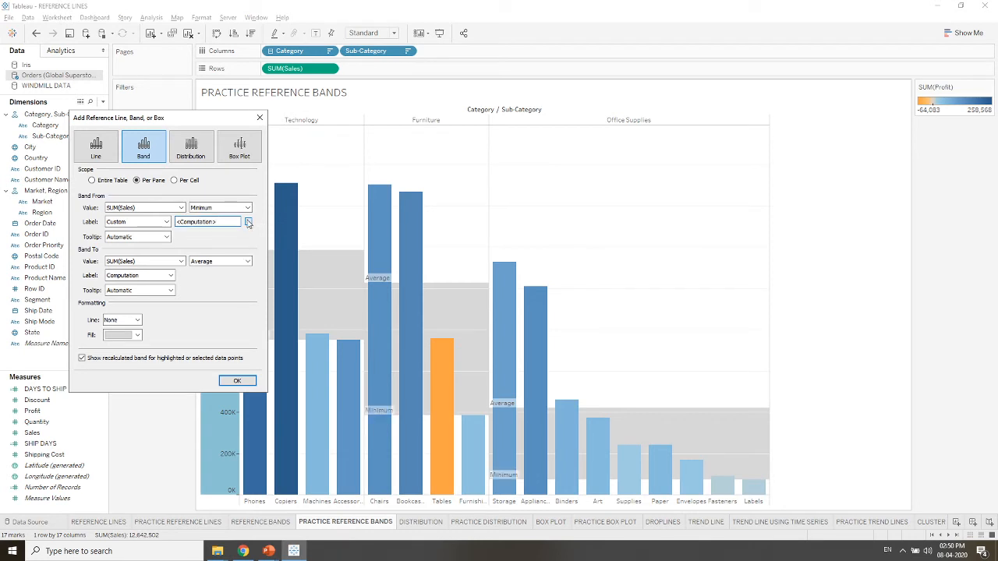
left_click(248, 222)
left_click(263, 268)
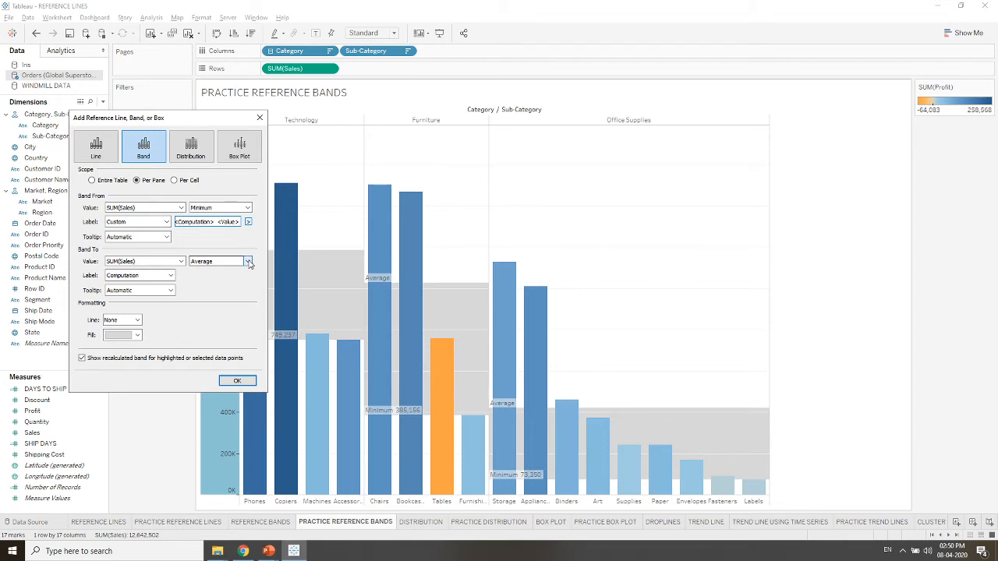
- Give the band's Average boundary a custom label combining <Computation> and <Value>, and apply the reference band
left_click(154, 275)
left_click(147, 306)
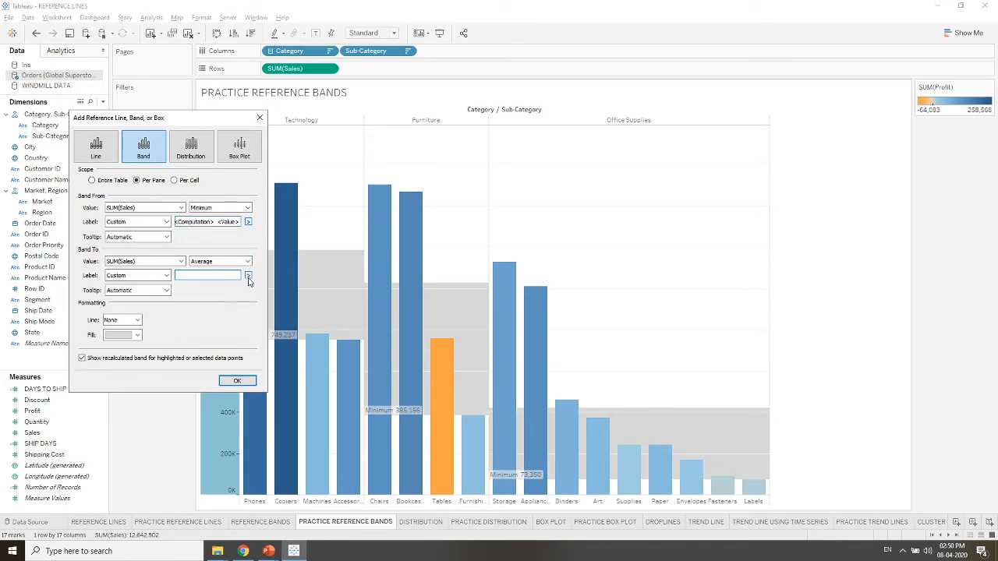
left_click(248, 275)
left_click(265, 309)
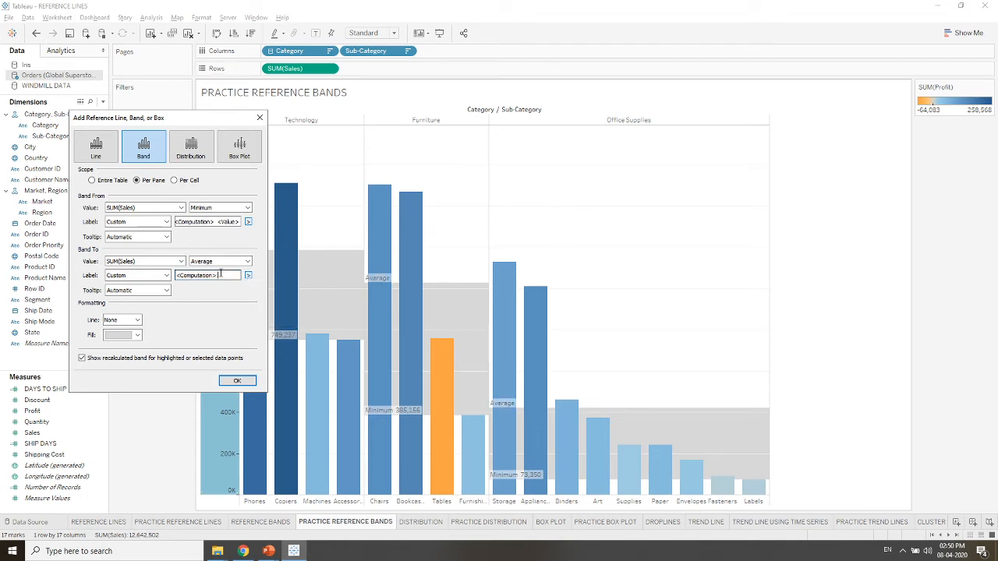
left_click(248, 276)
left_click(260, 321)
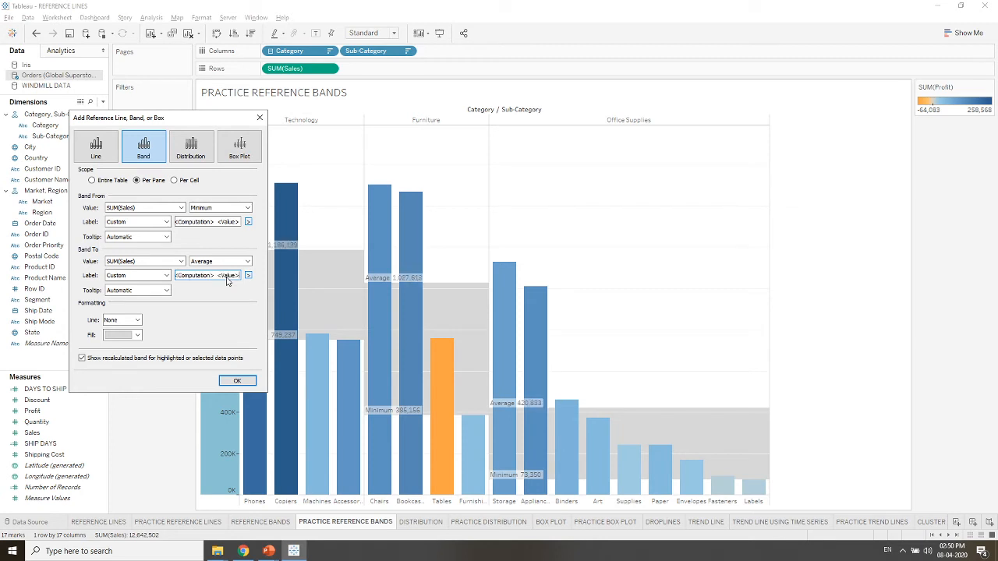
left_click(237, 382)
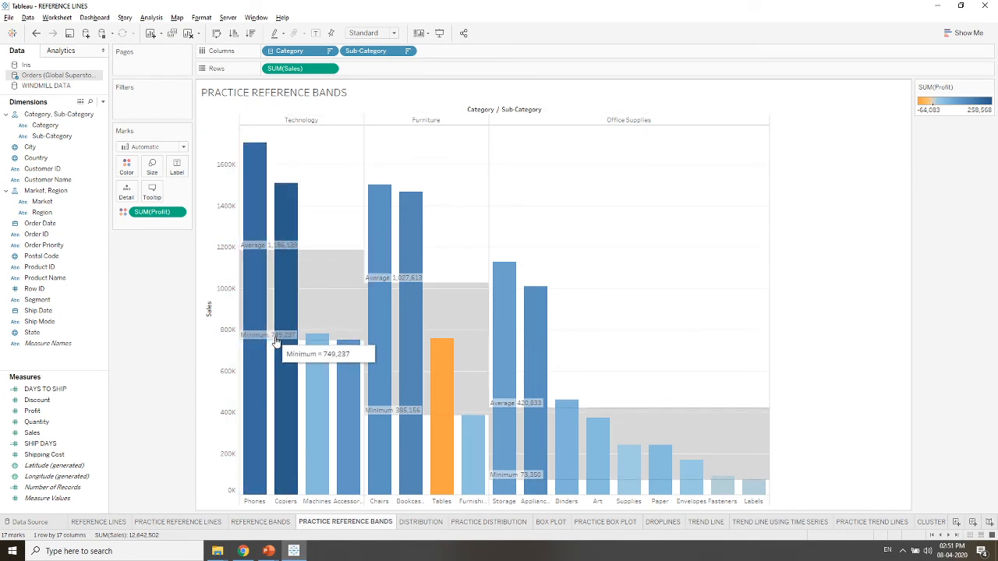
- Examine the labelled Minimum and Average boundaries against the sub-category bars in each category
mouse_move(289, 342)
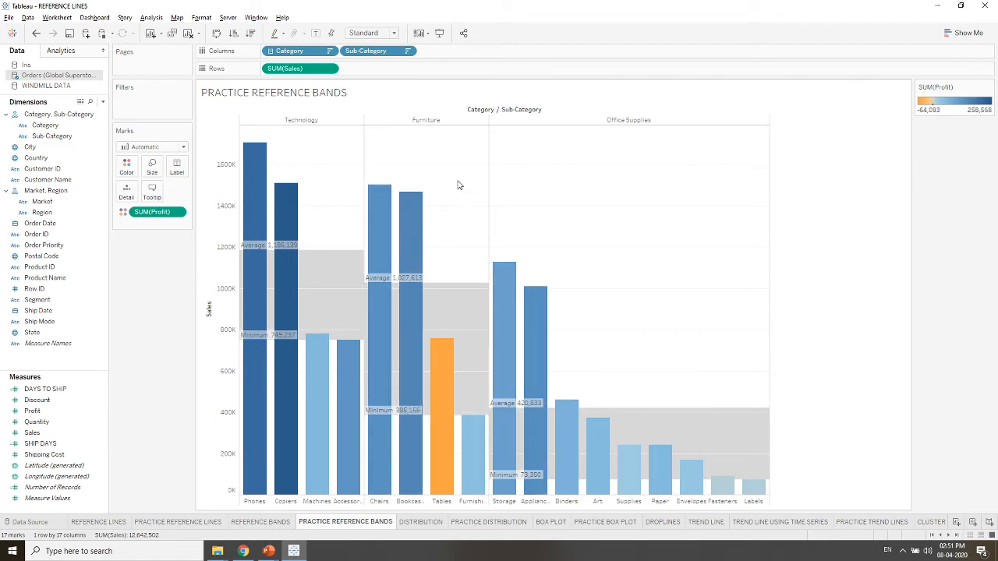
mouse_move(446, 344)
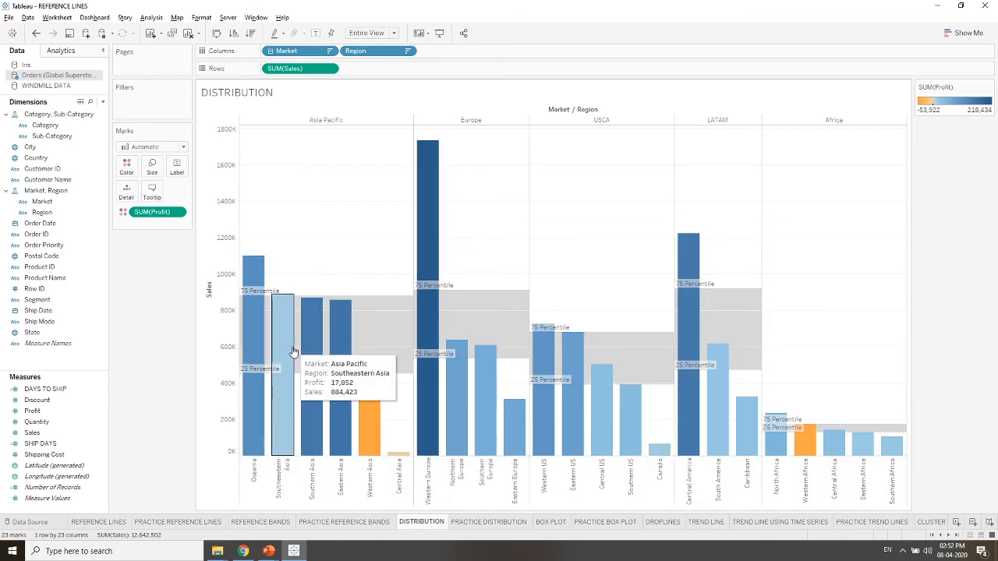
- Examine the 25 to 75 percentile sales bands against the region bars of each market on the DISTRIBUTION worksheet
mouse_move(247, 378)
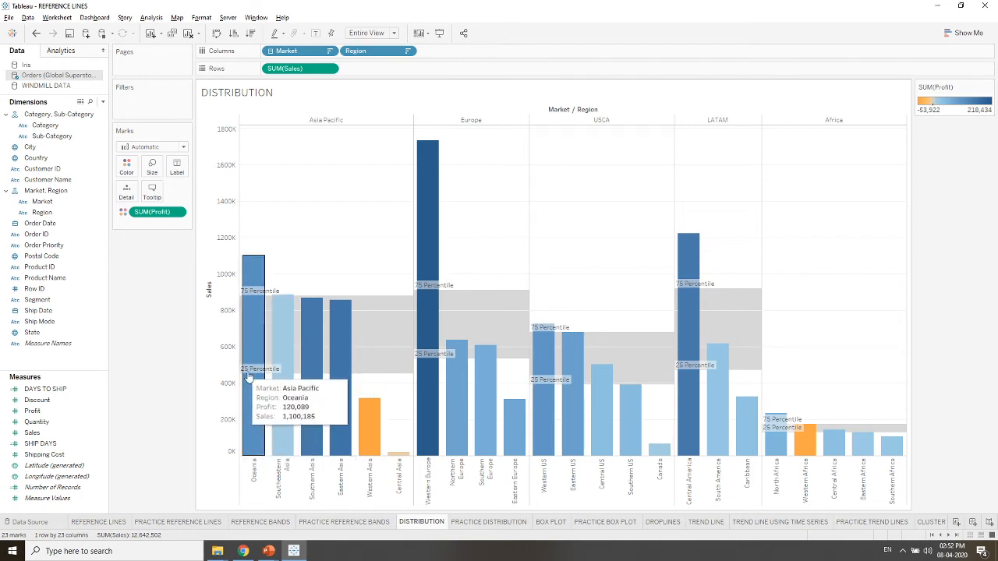
mouse_move(371, 378)
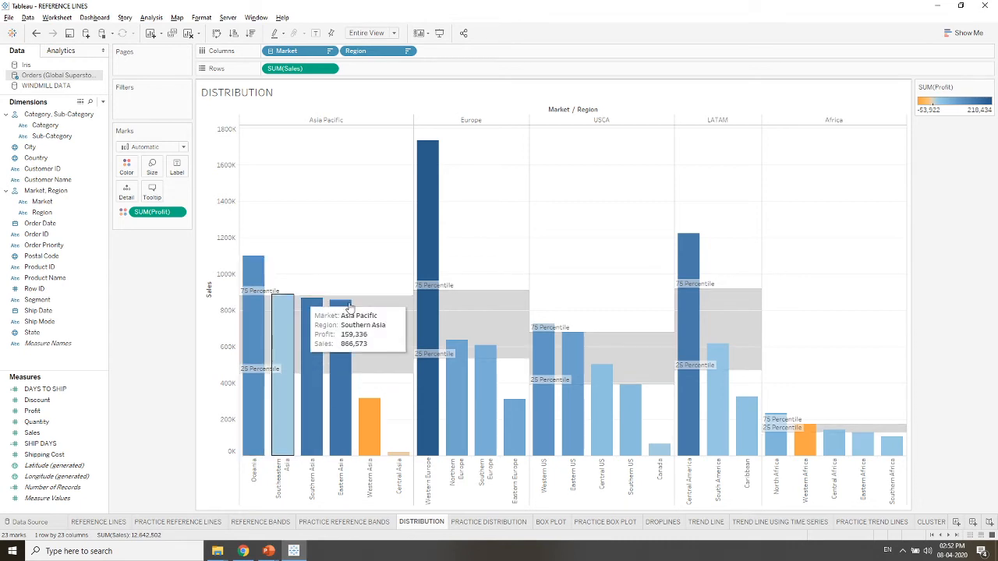
mouse_move(352, 337)
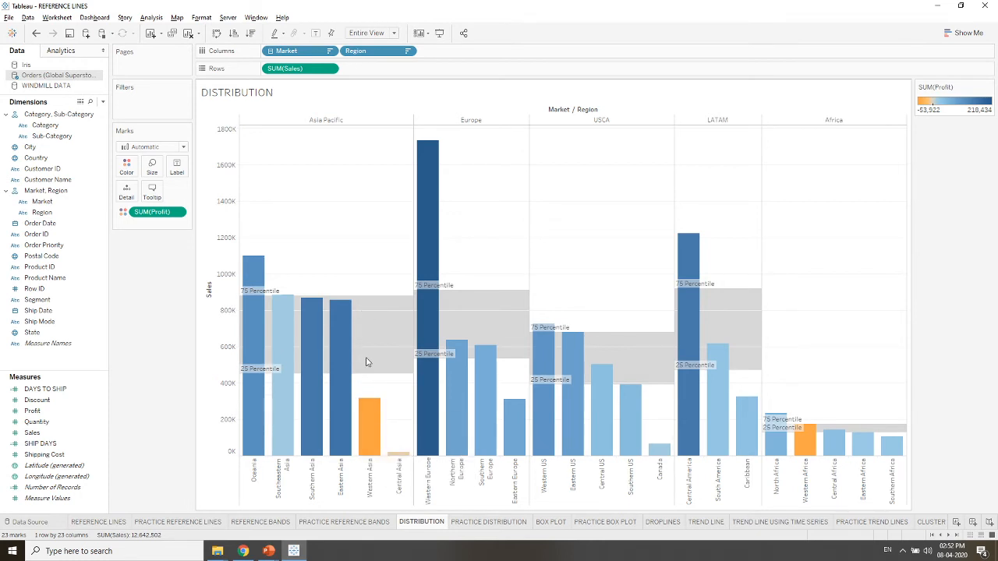
mouse_move(374, 429)
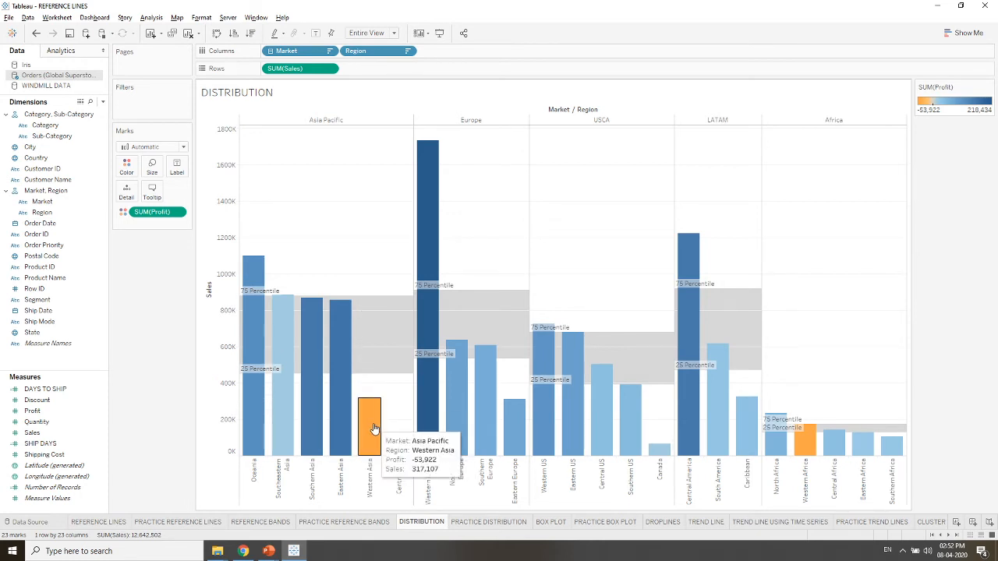
mouse_move(479, 292)
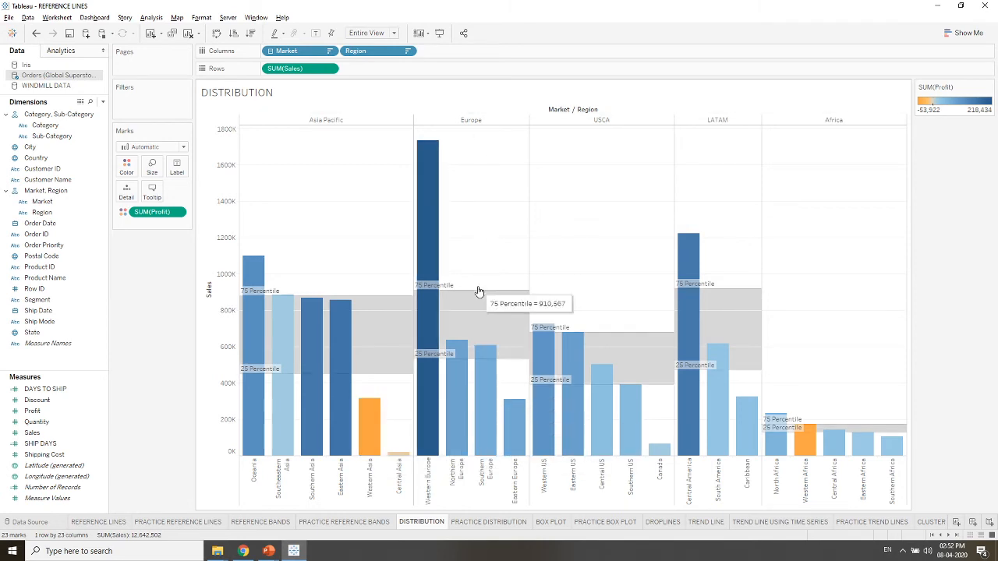
mouse_move(434, 297)
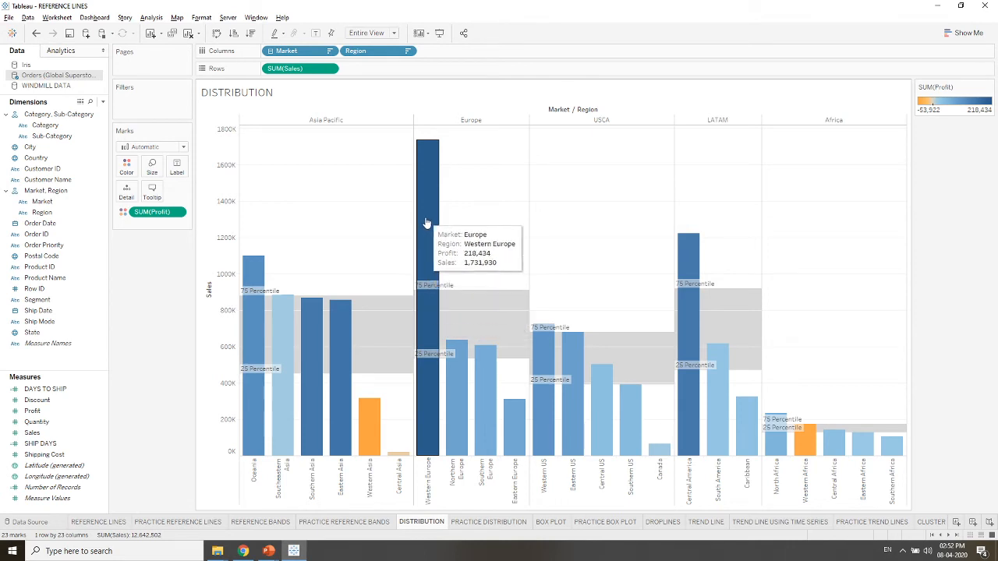
mouse_move(762, 405)
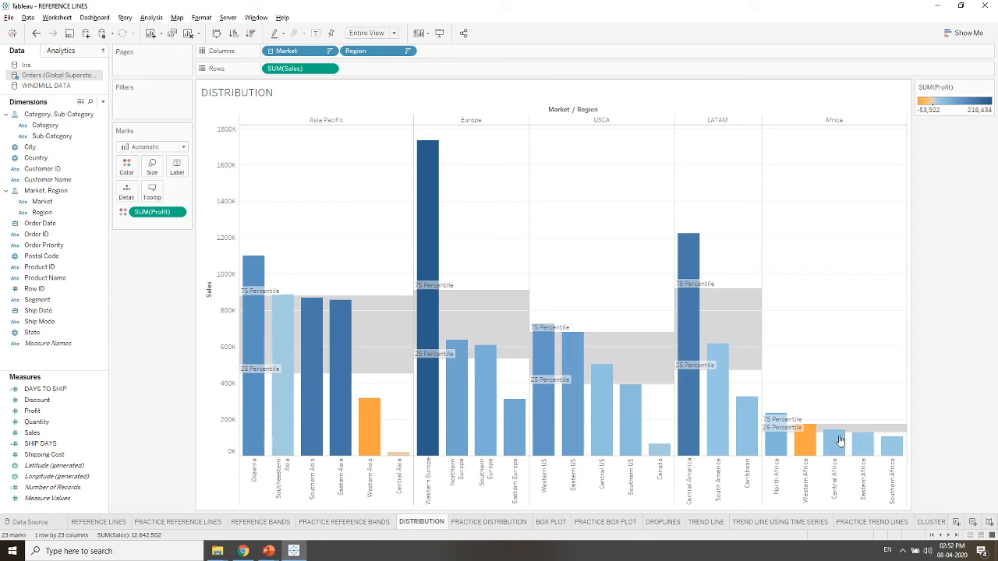
mouse_move(861, 447)
mouse_move(777, 423)
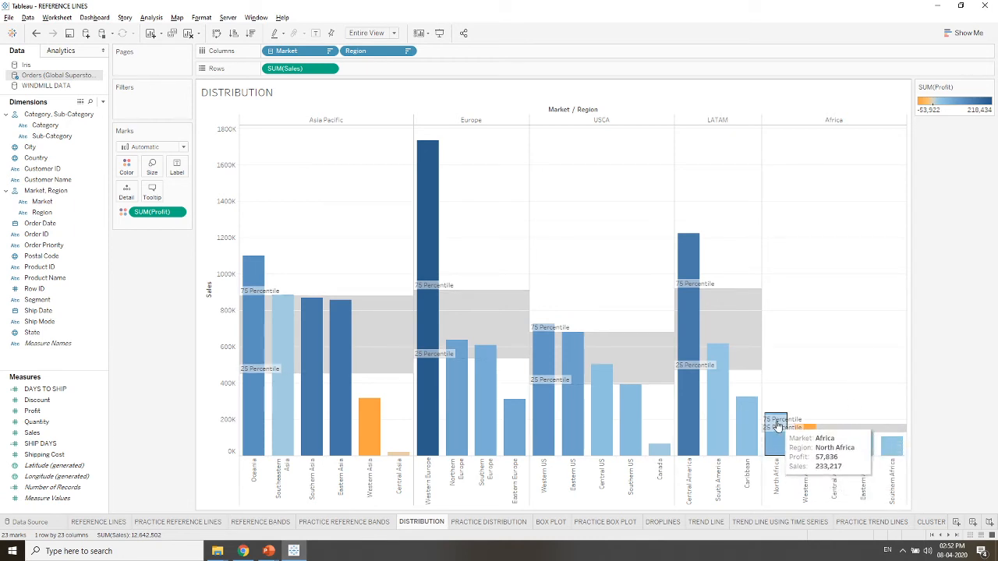
- On the PRACTICE DISTRIBUTION worksheet, place Market on the columns and expand it to show Region
left_click(482, 523)
left_click(56, 193)
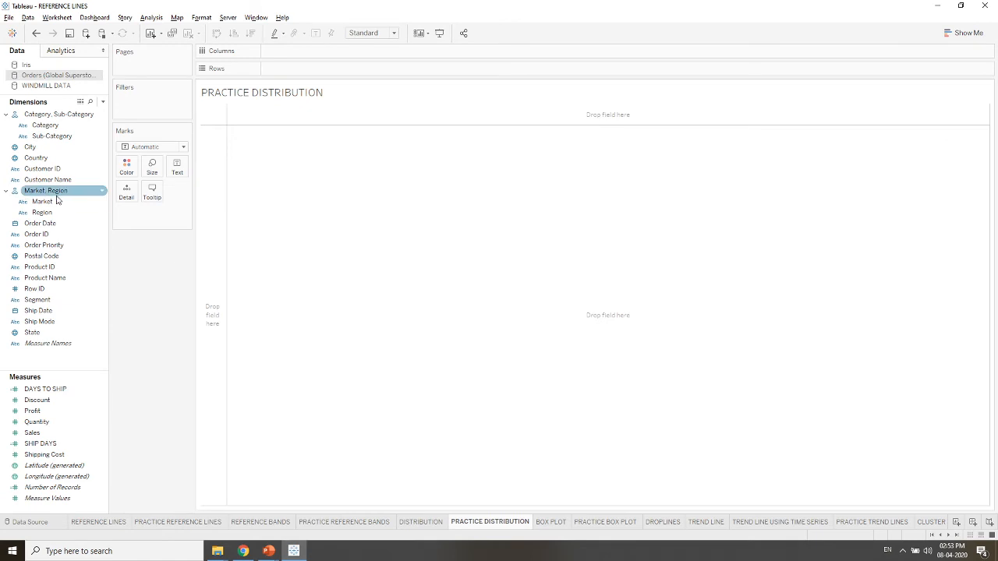
left_click(47, 212)
left_click(49, 202)
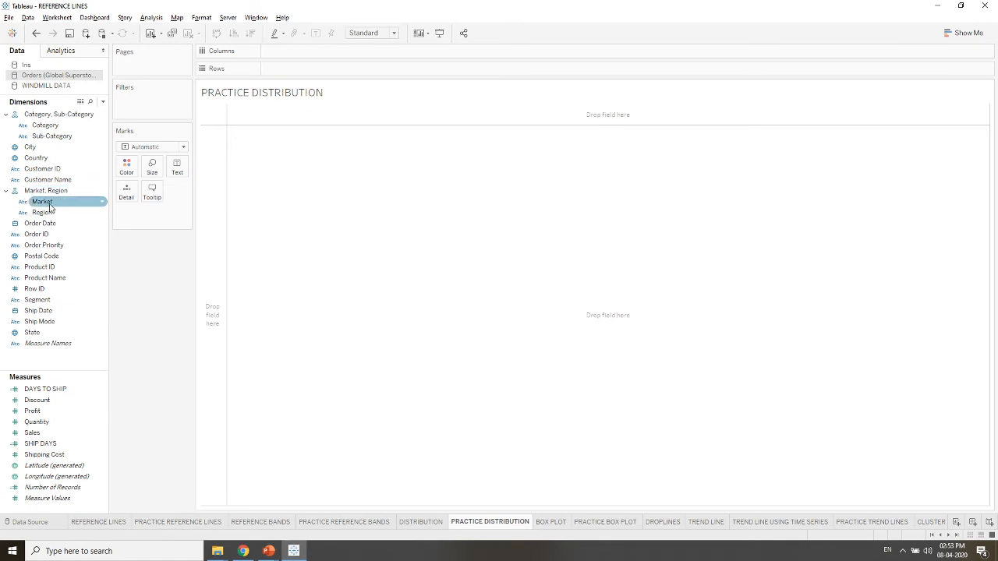
left_click_drag(49, 202, 273, 55)
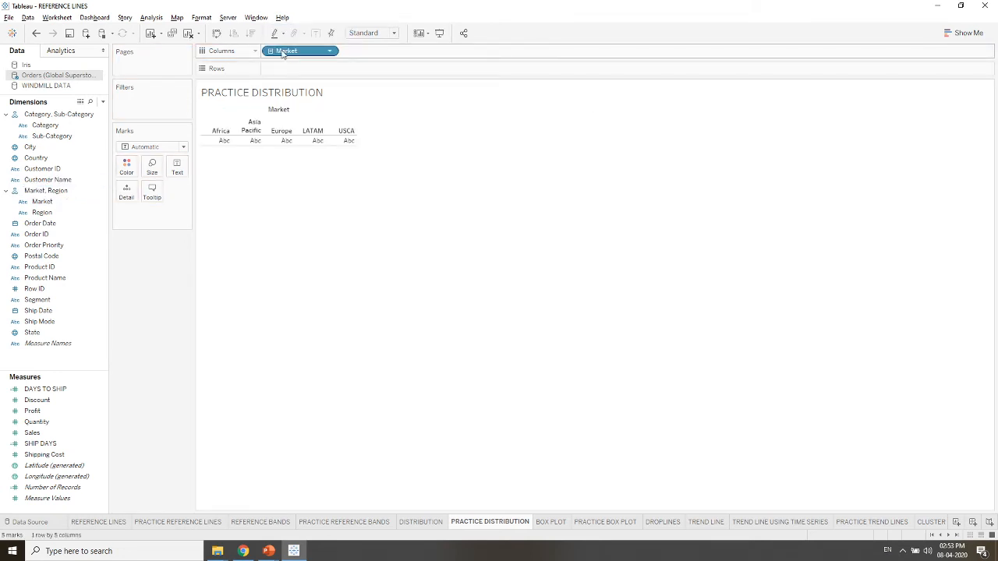
left_click(271, 51)
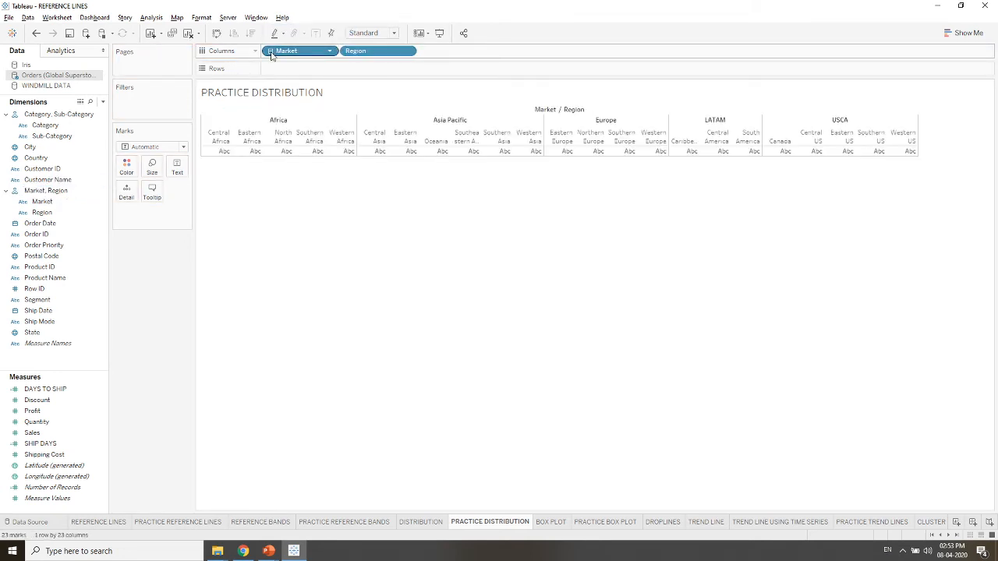
- Plot Sales on the rows as bars and color them by Profit
left_click(43, 434)
left_click_drag(43, 435, 289, 70)
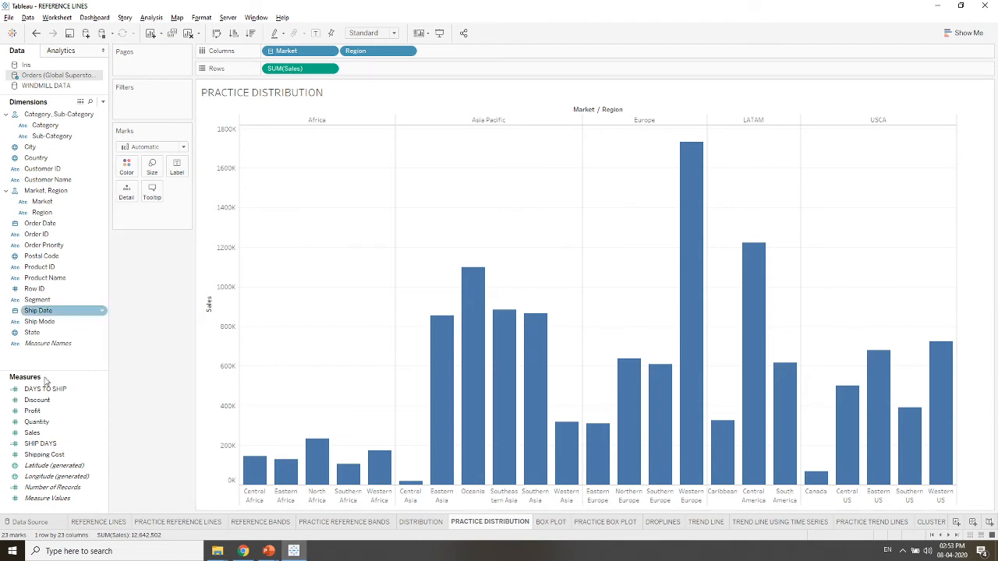
left_click(49, 412)
left_click_drag(49, 412, 126, 166)
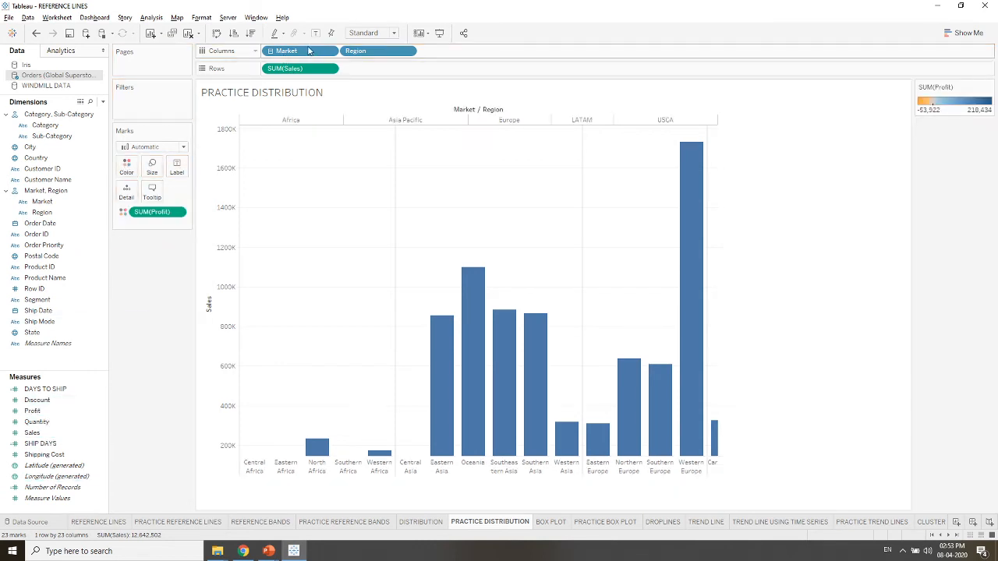
- Sort Market in descending order by the sum of the Sales field
right_click(311, 53)
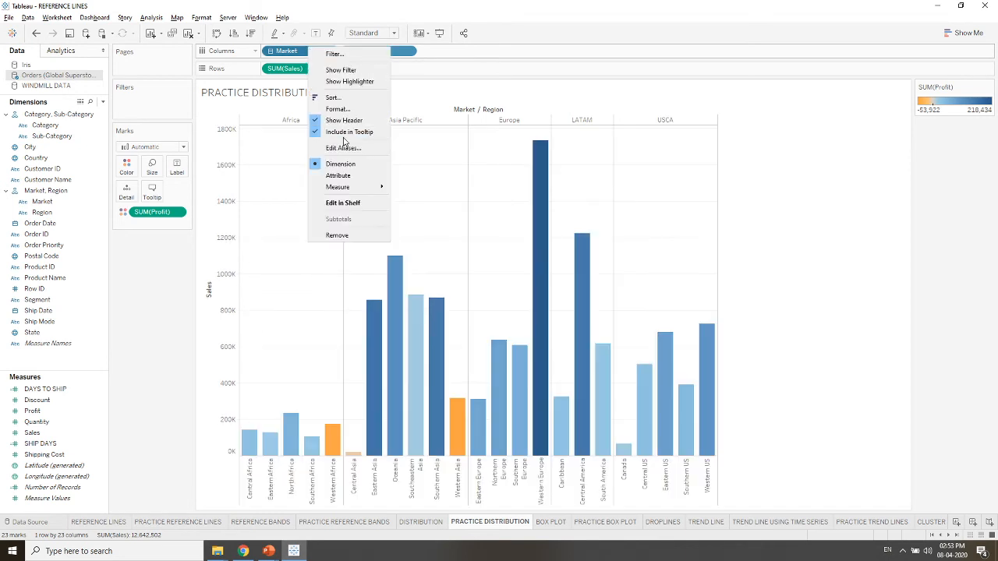
left_click(337, 97)
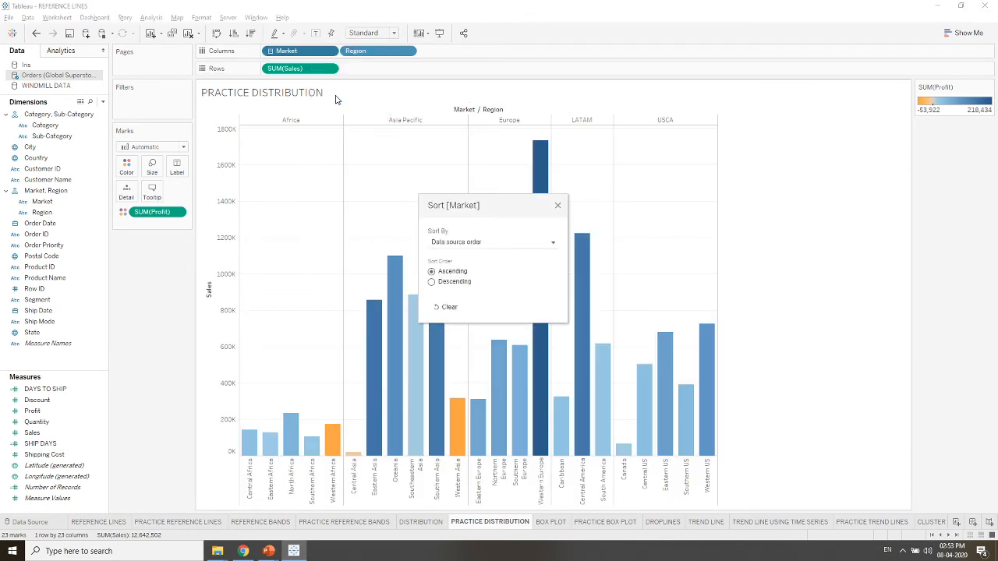
left_click(477, 243)
left_click(477, 272)
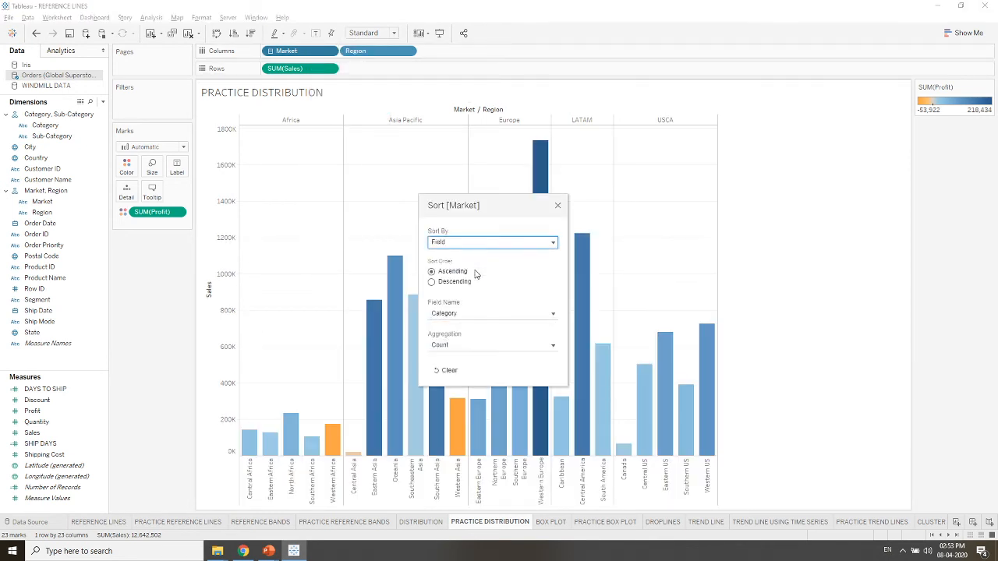
left_click(468, 286)
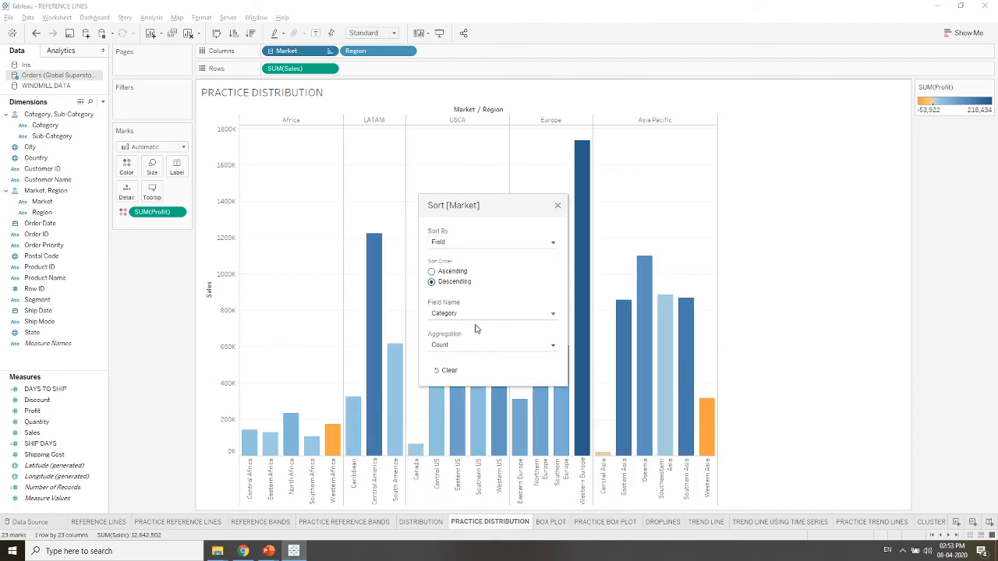
left_click(477, 314)
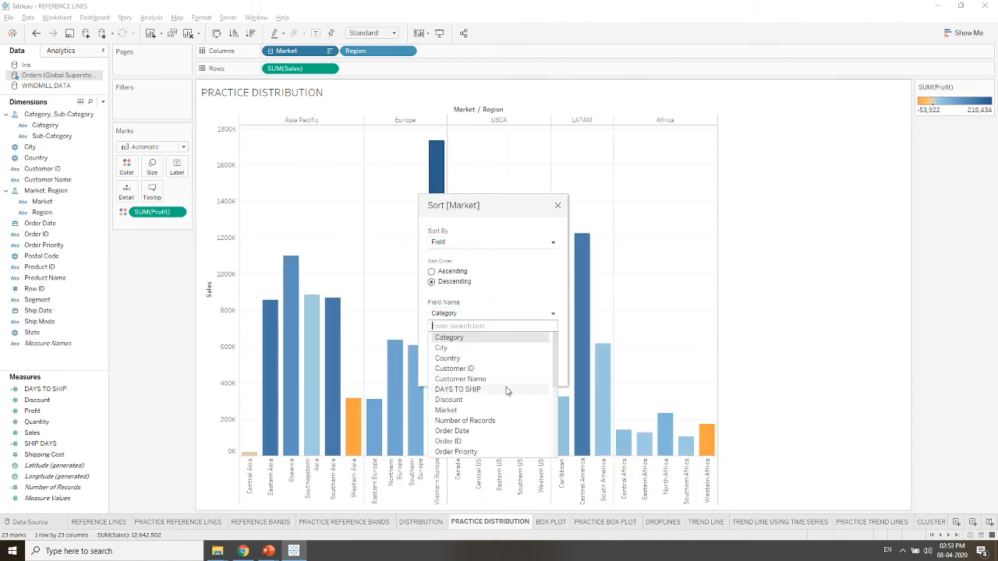
left_click_drag(553, 381, 555, 437)
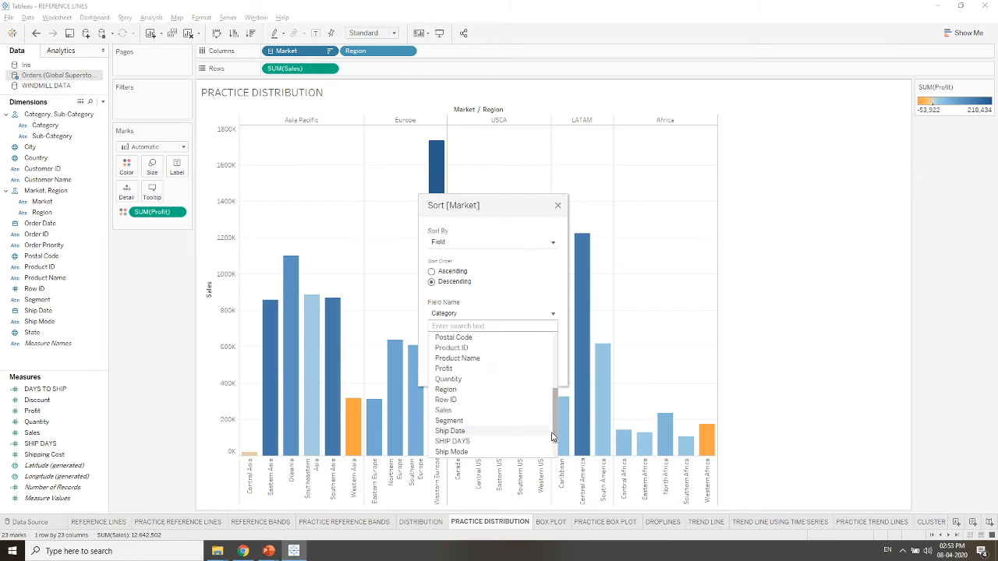
left_click(493, 411)
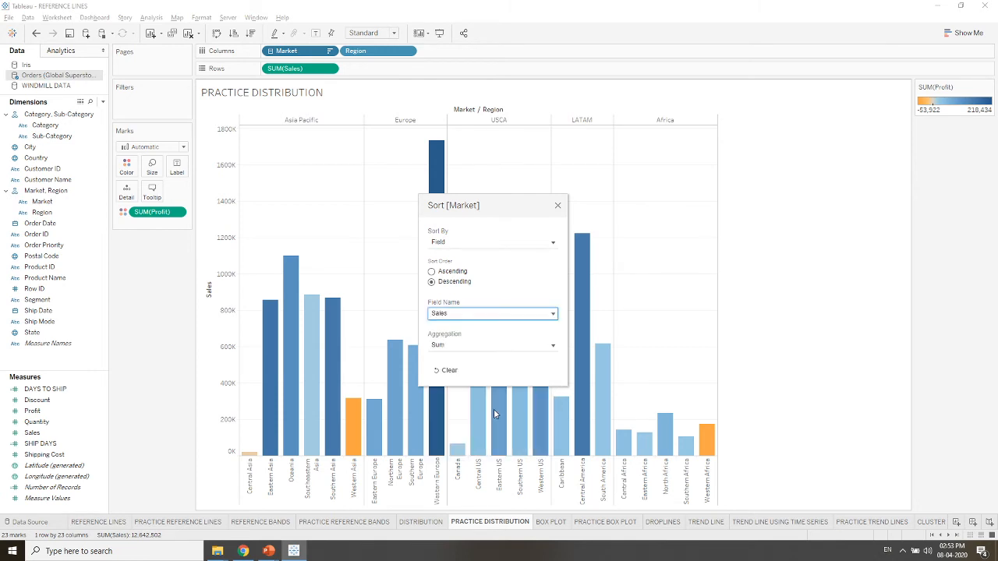
left_click(559, 207)
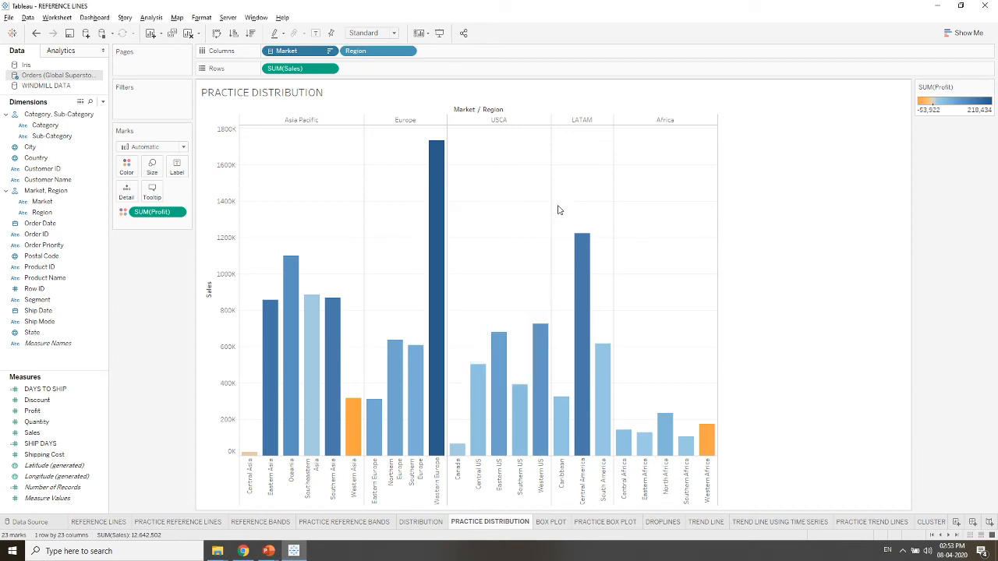
- Sort Region in descending order by the sum of the Sales field
right_click(387, 57)
left_click(412, 106)
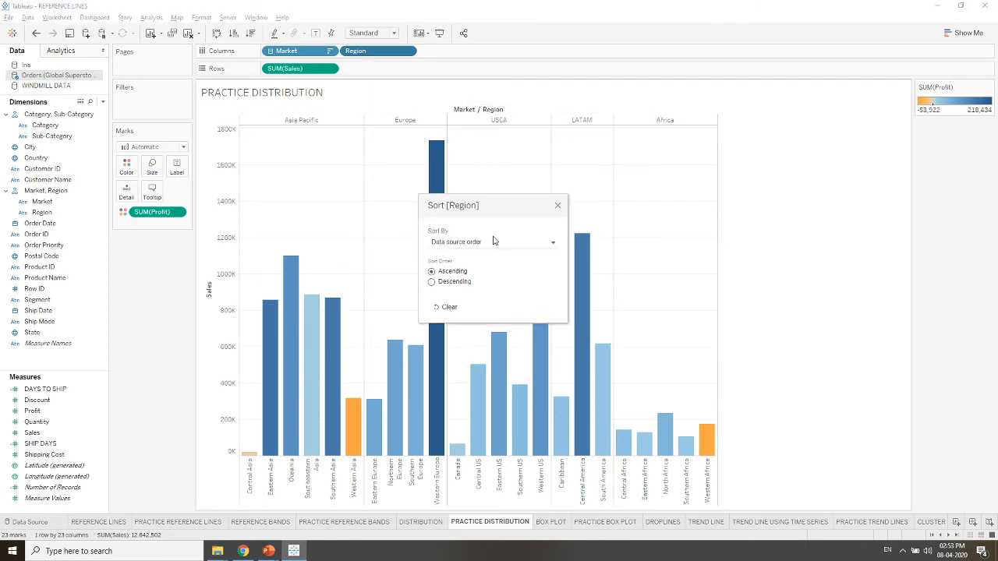
left_click(535, 243)
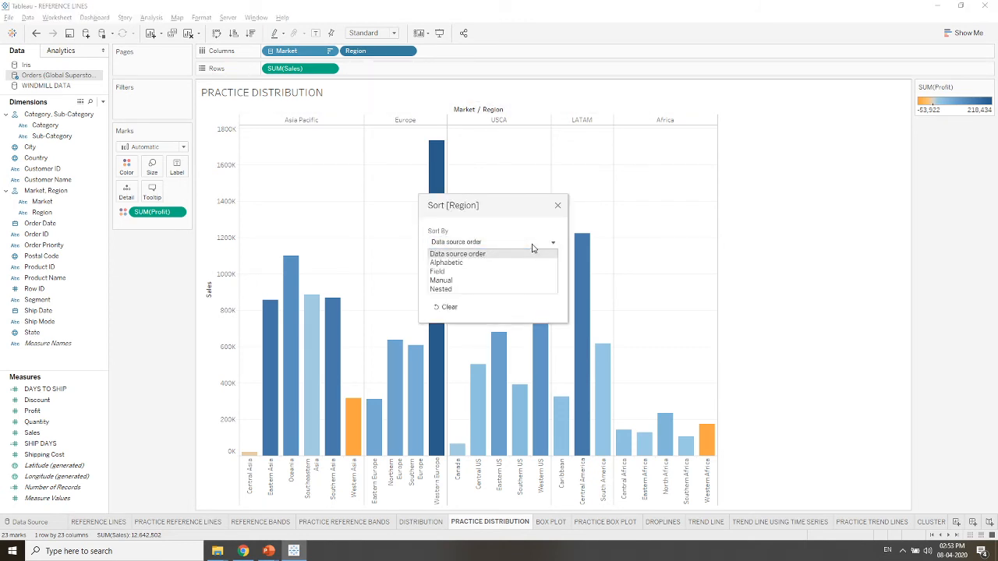
left_click(461, 273)
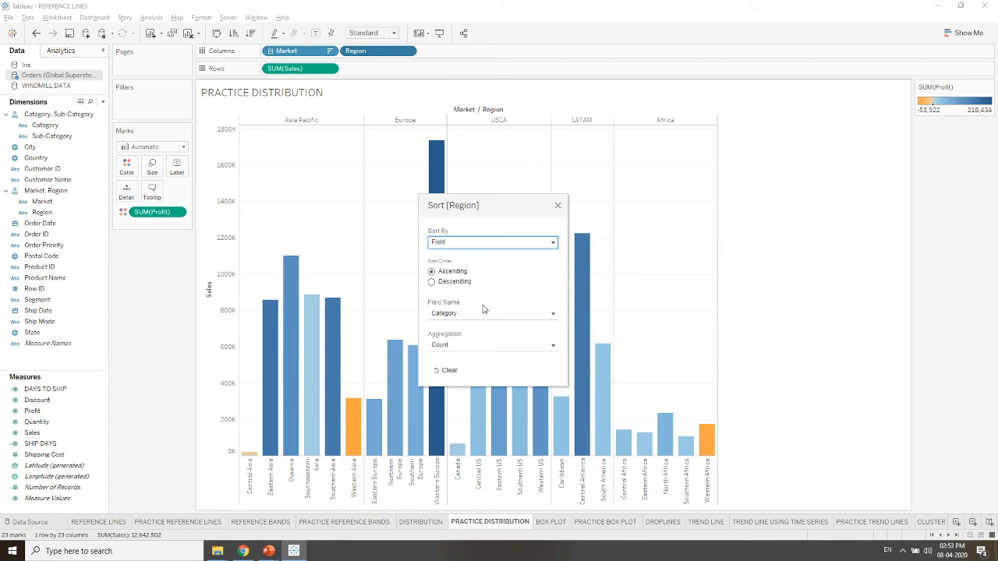
left_click(452, 284)
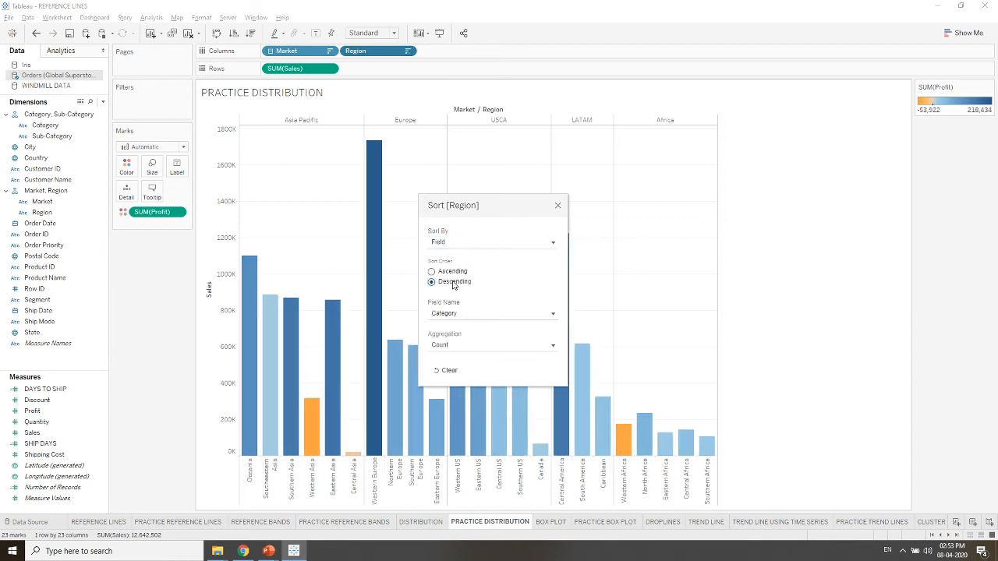
left_click(481, 315)
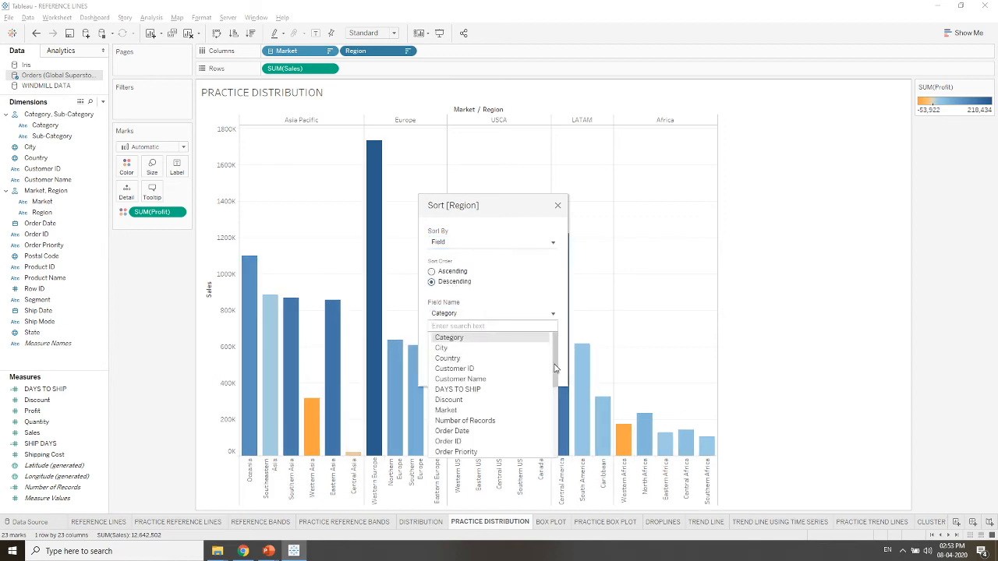
left_click_drag(556, 369, 556, 421)
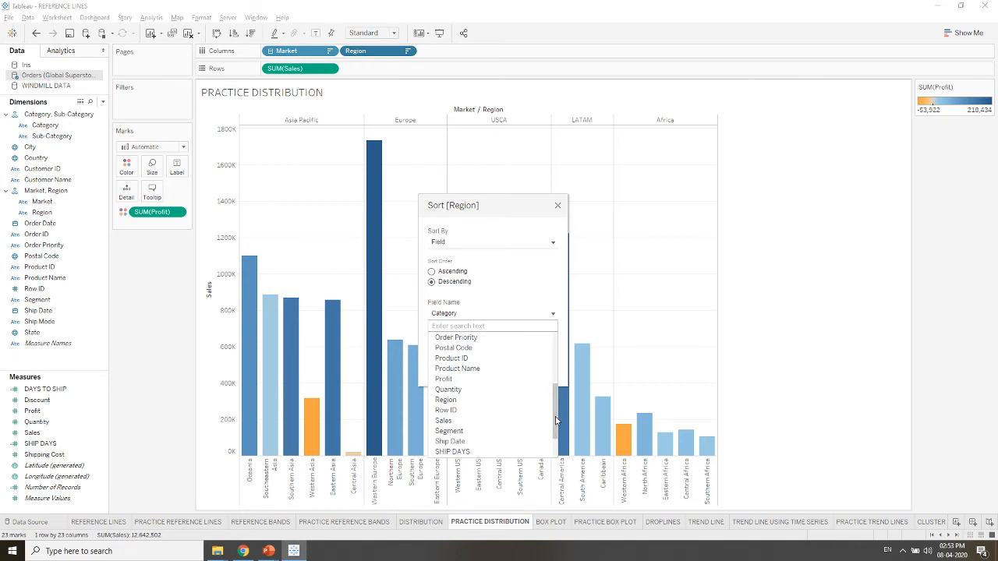
left_click(484, 420)
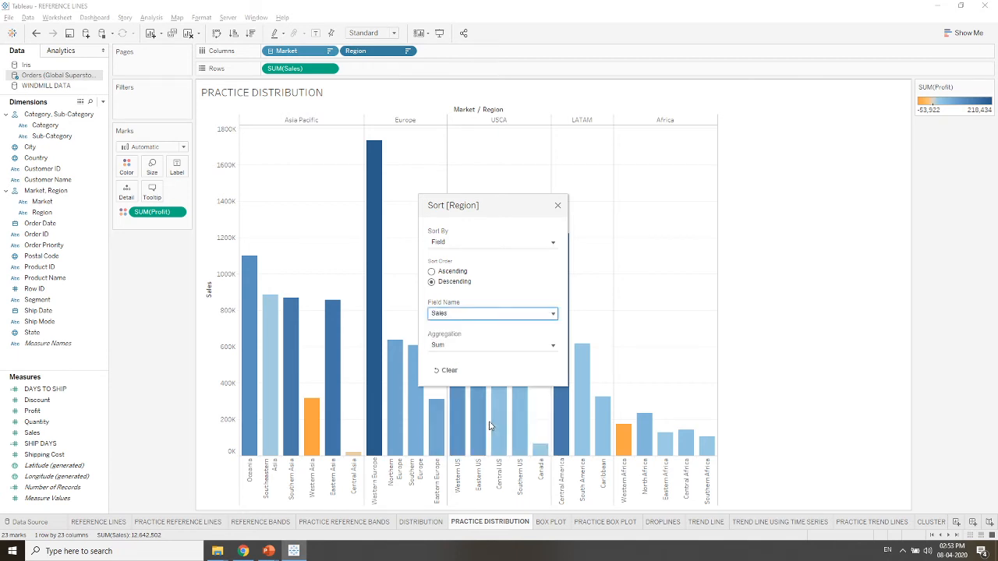
left_click(558, 208)
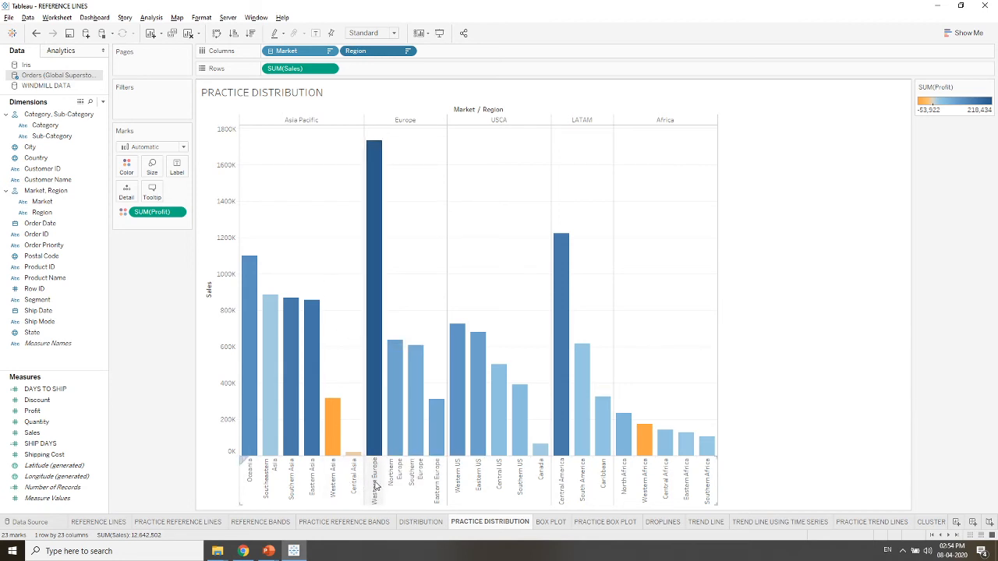
- Start a per-pane reference distribution on the Sales axis and move its dialog away from the chart
right_click(204, 413)
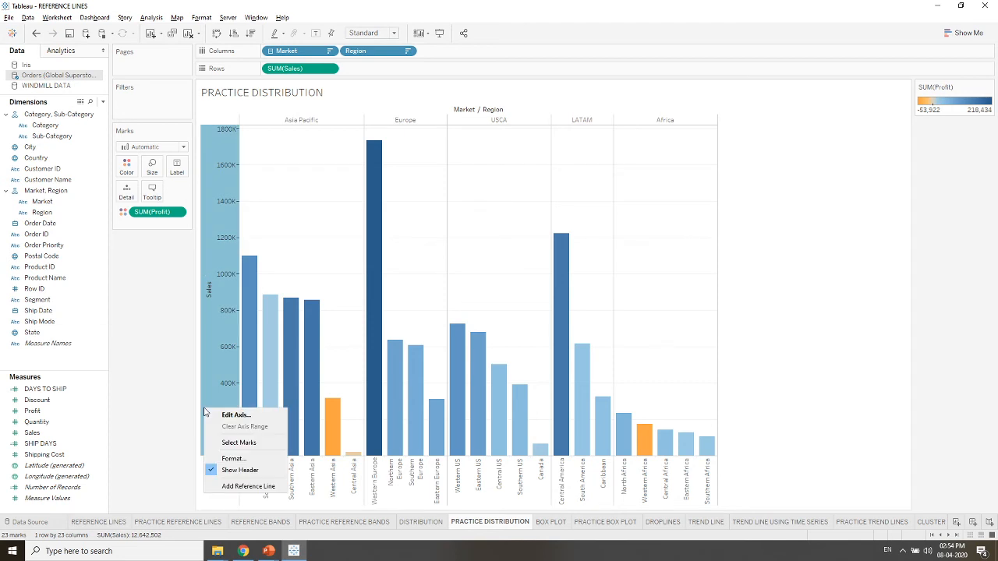
left_click(238, 488)
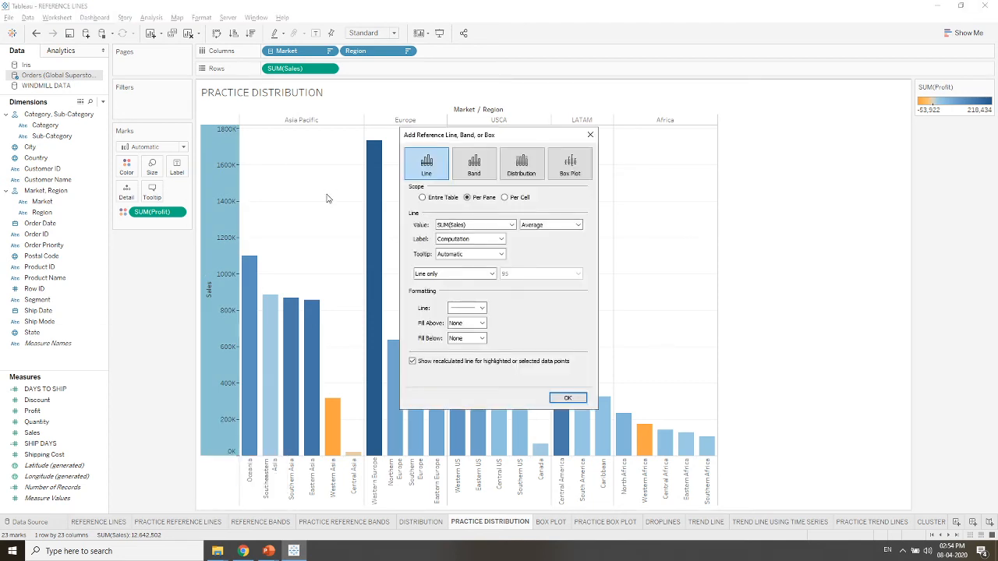
left_click(516, 174)
left_click_drag(481, 135, 129, 102)
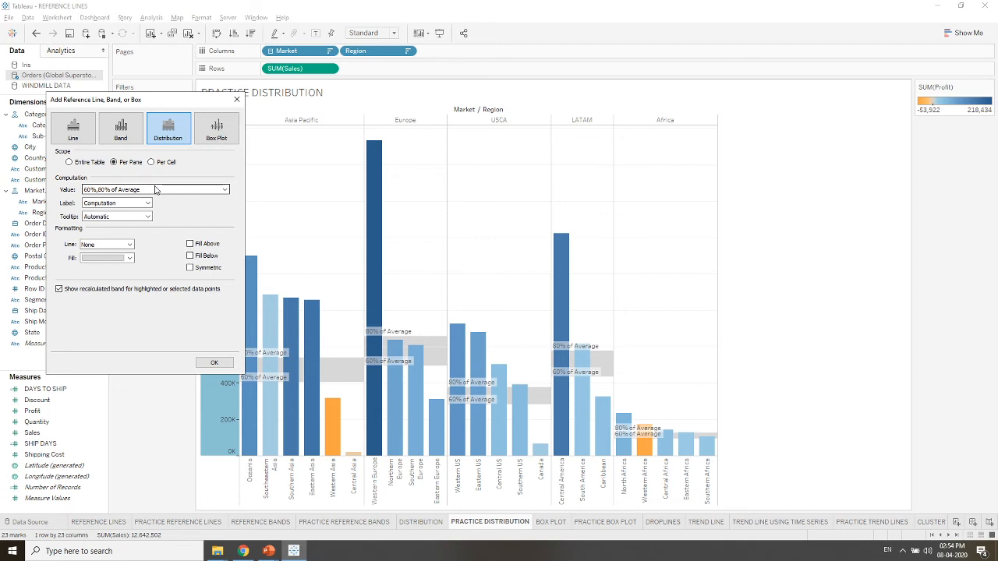
- Compute the distribution from percentiles 25,75 and turn off the recalculated band for highlighted or selected data points
left_click(224, 189)
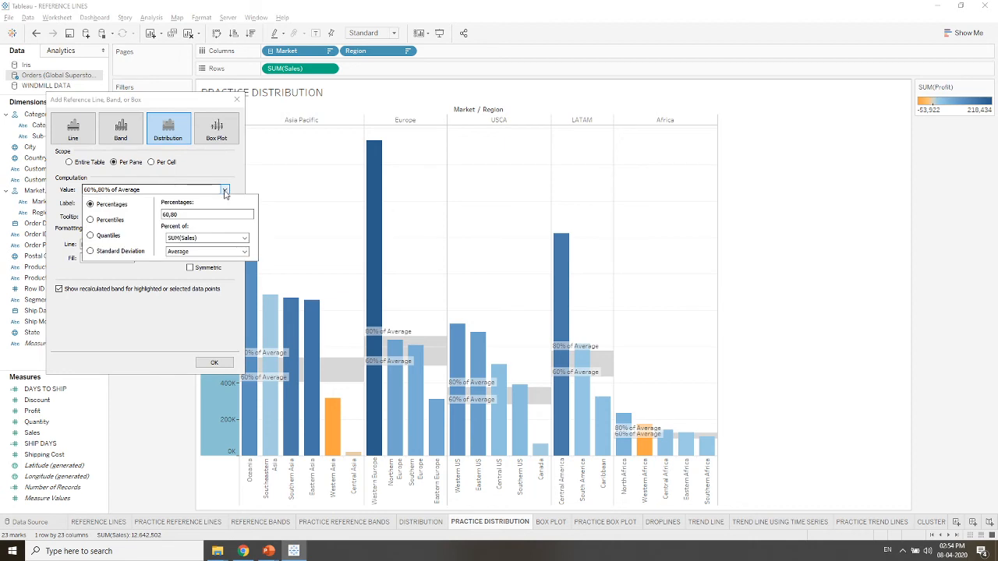
left_click(119, 223)
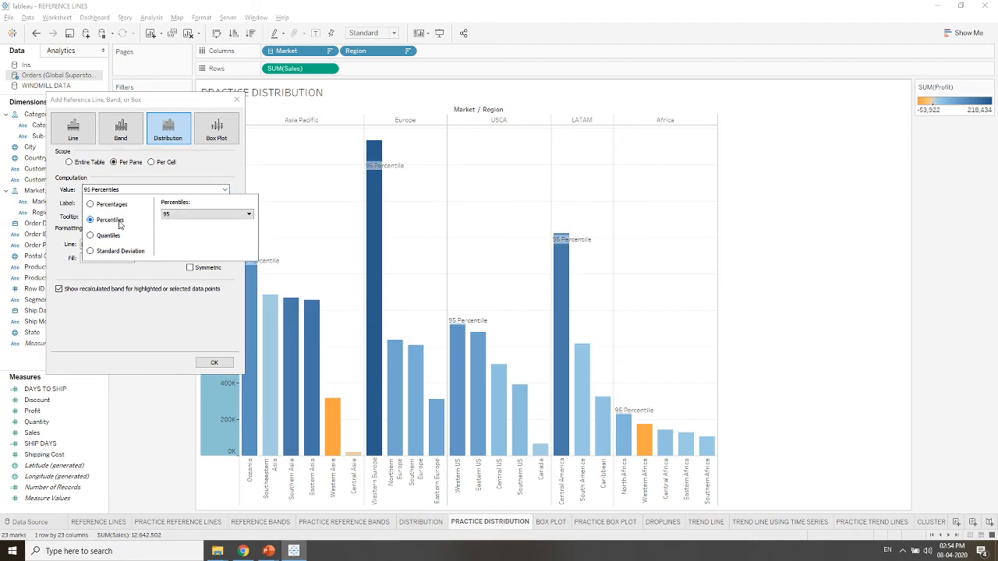
left_click(230, 215)
left_click(230, 217)
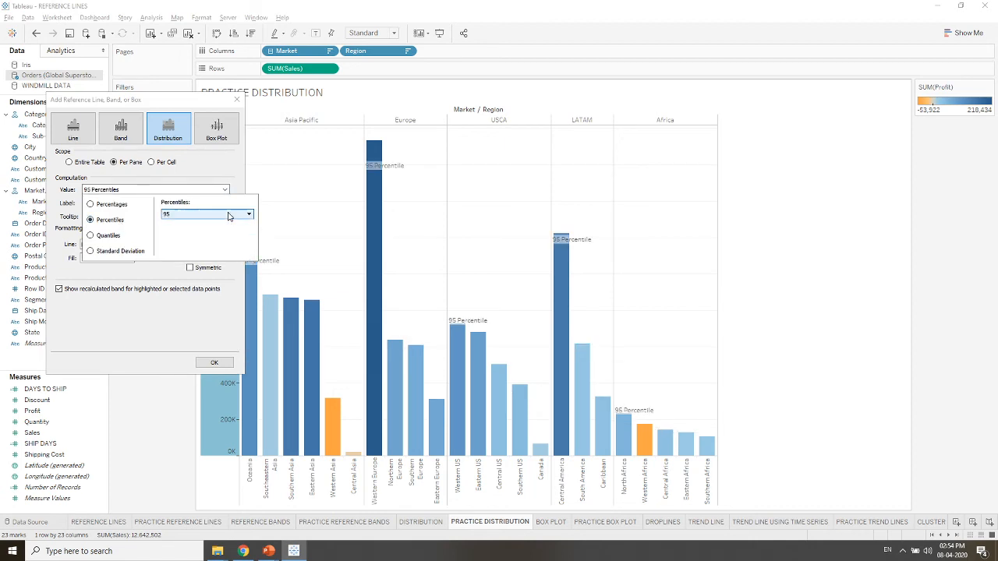
left_click(228, 216)
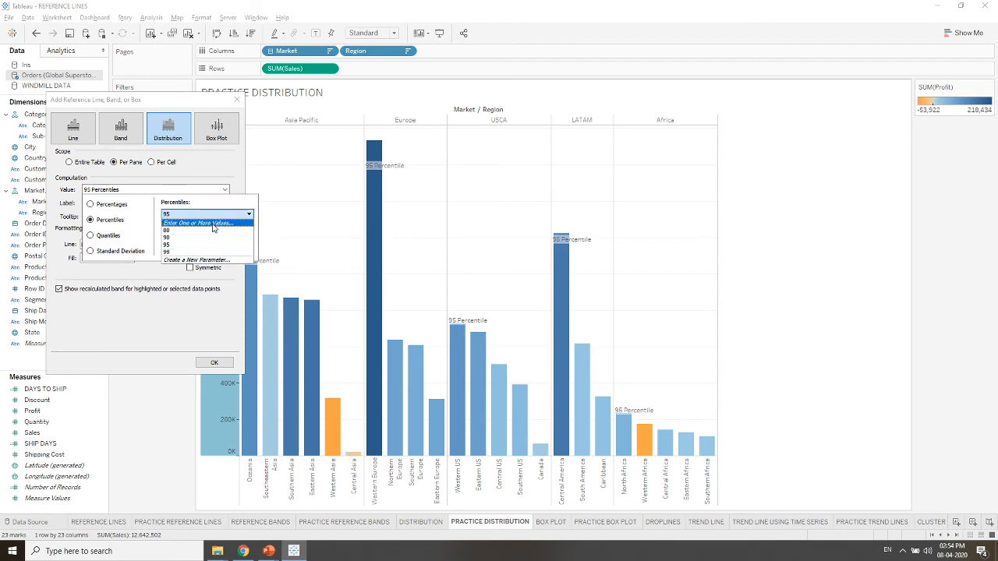
left_click(212, 225)
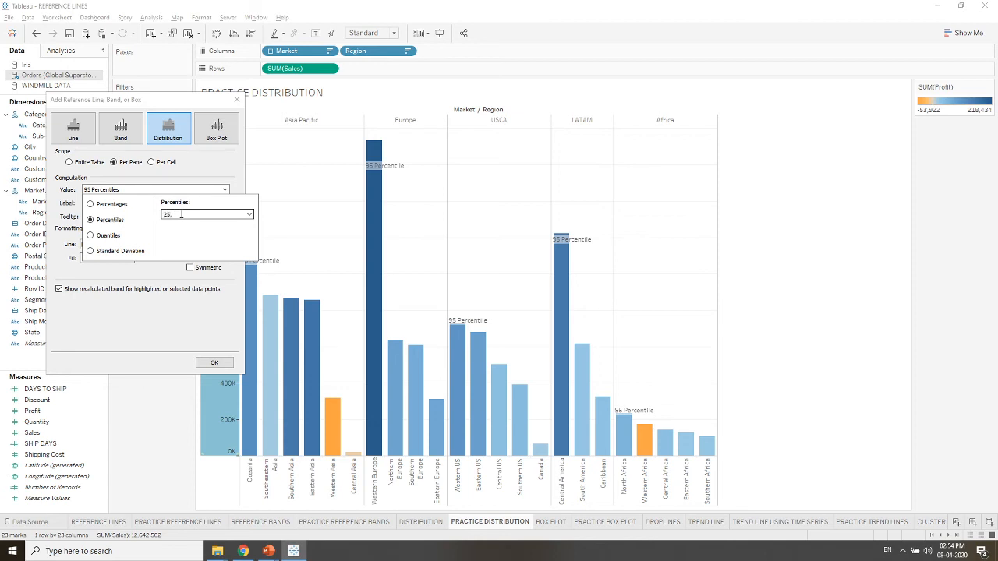
key("Return")
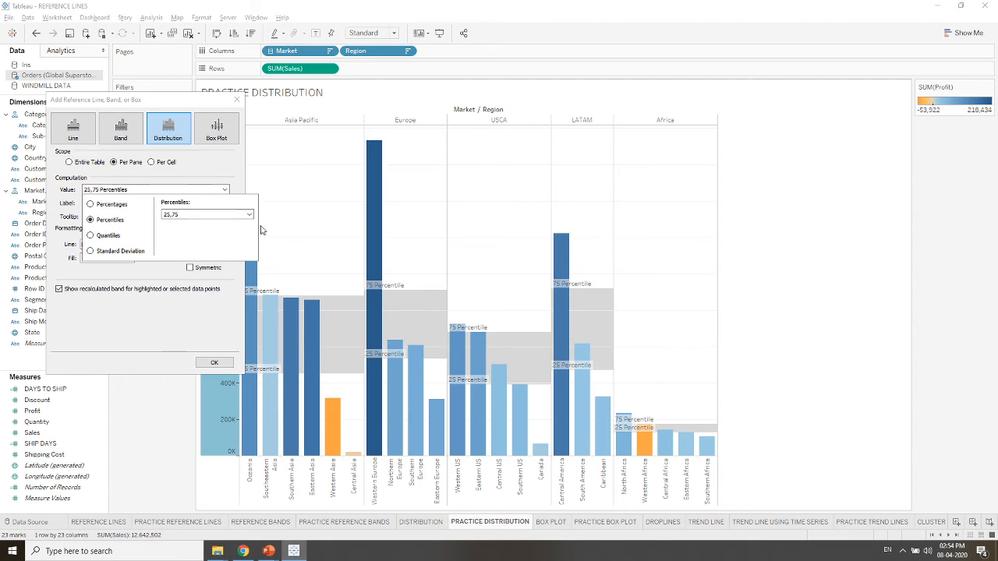
left_click(161, 289)
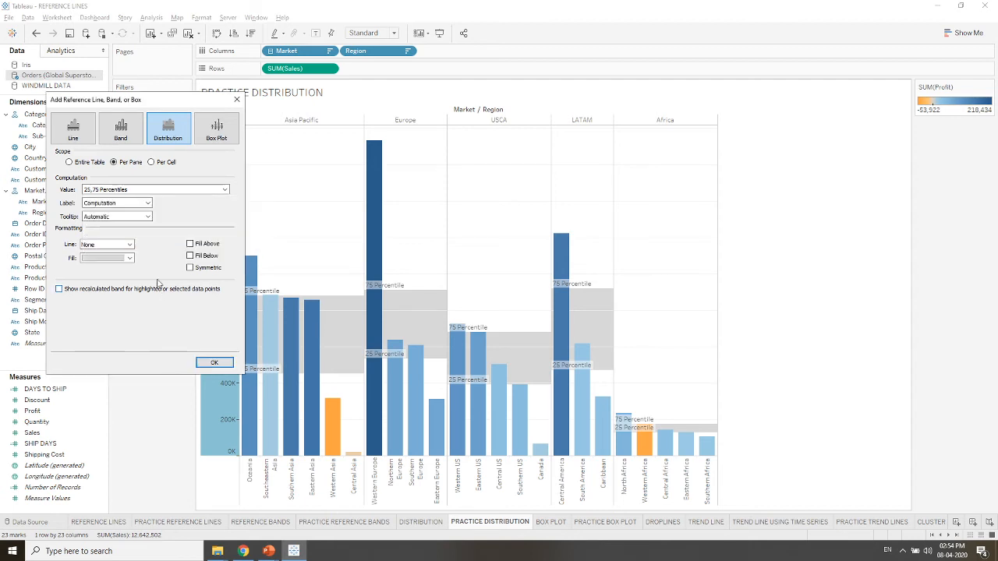
- Give the percentile distribution a custom label that combines the computation and the value
left_click(148, 203)
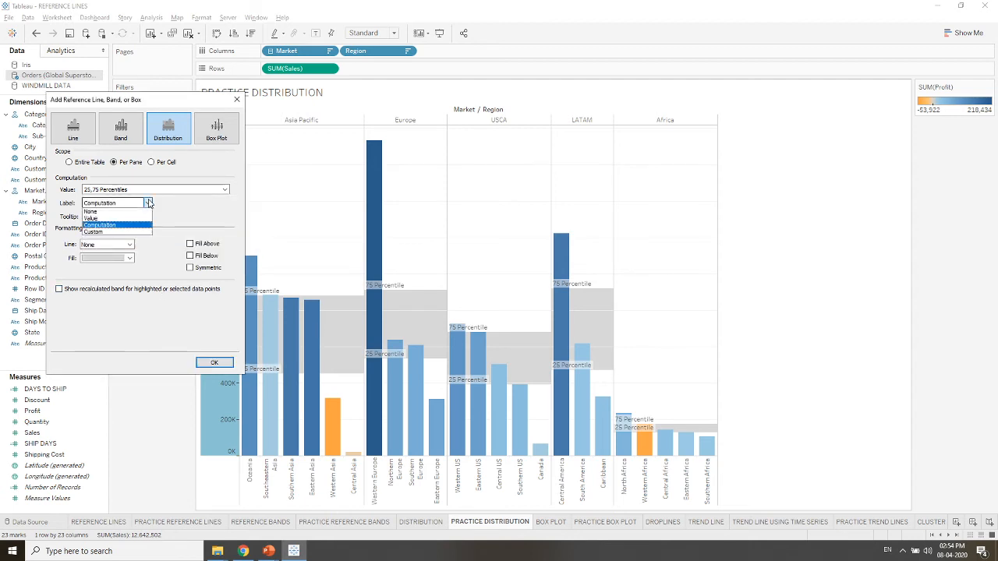
left_click(225, 190)
left_click(116, 304)
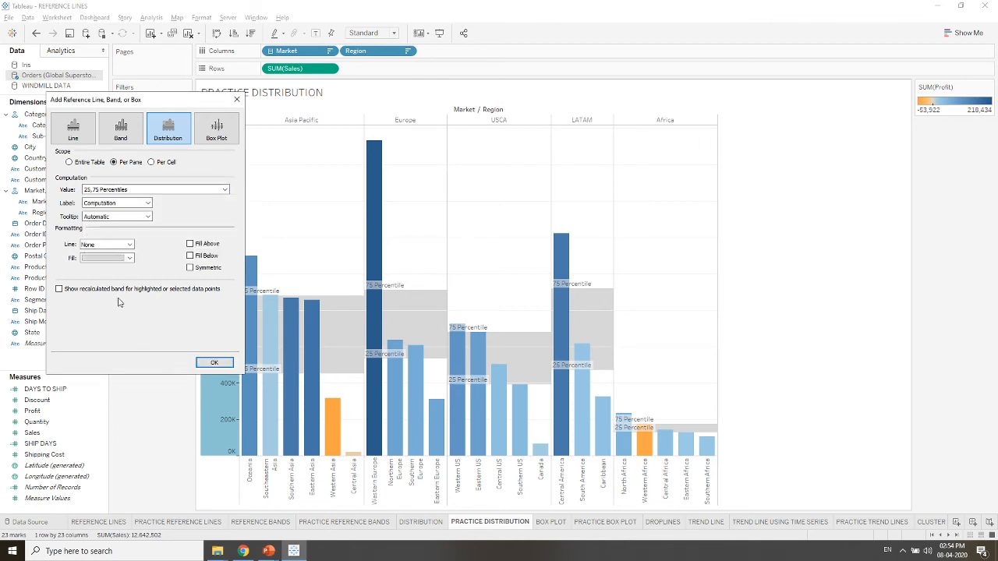
left_click(148, 203)
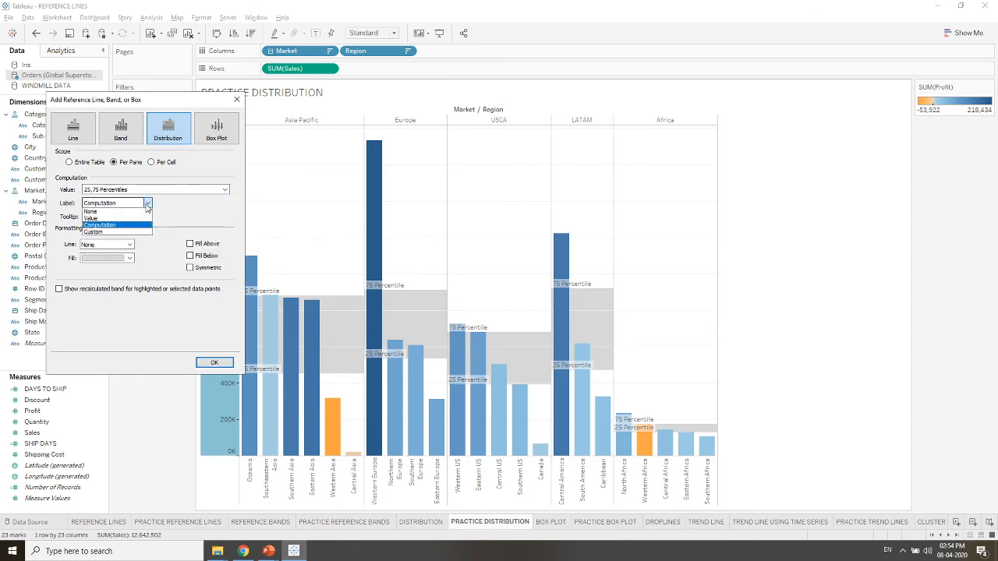
left_click(141, 232)
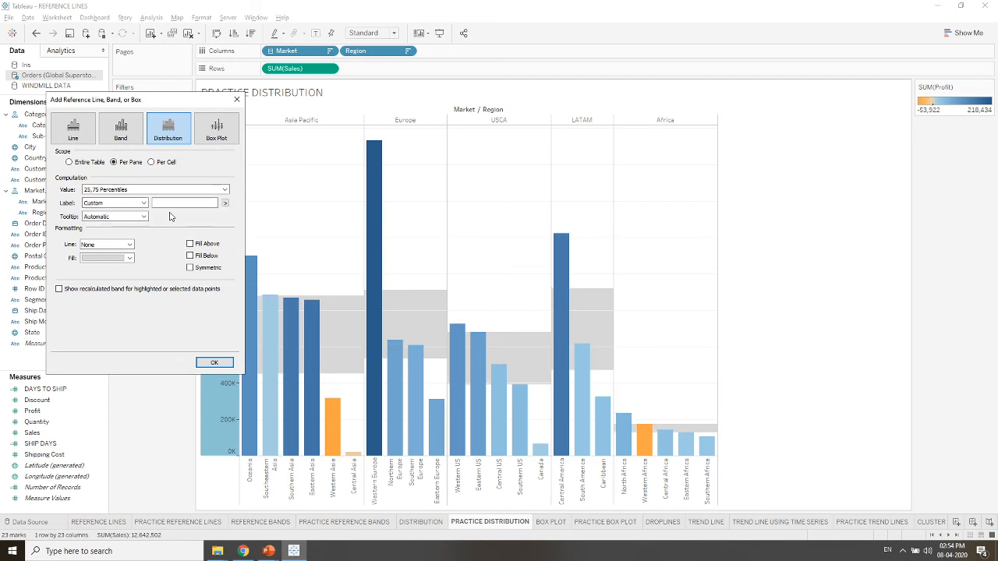
left_click(226, 203)
left_click(253, 242)
left_click(226, 203)
left_click(246, 248)
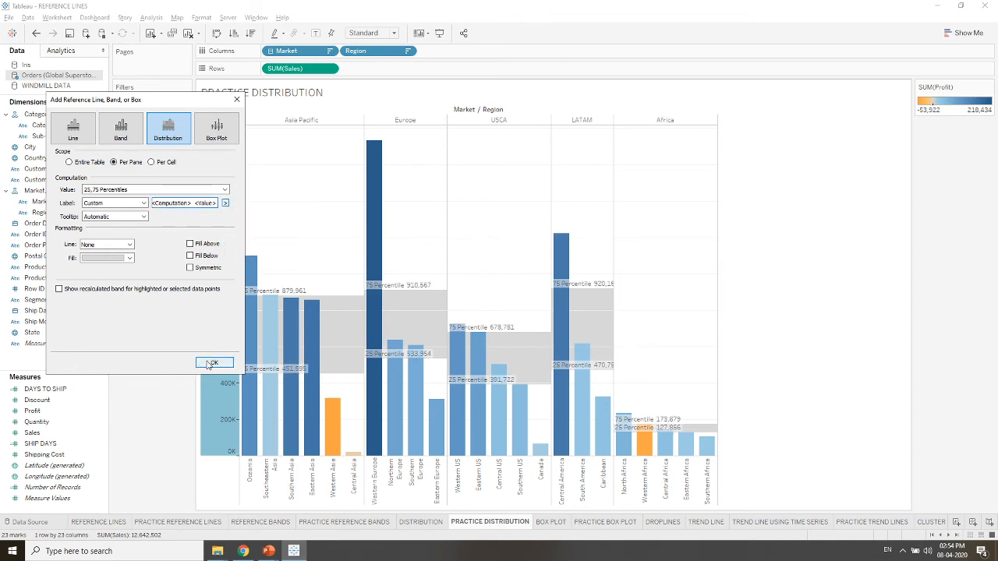
- Try Fill Above and Fill Below on the distribution, leave both off, and apply it to the Sales axis
left_click(190, 244)
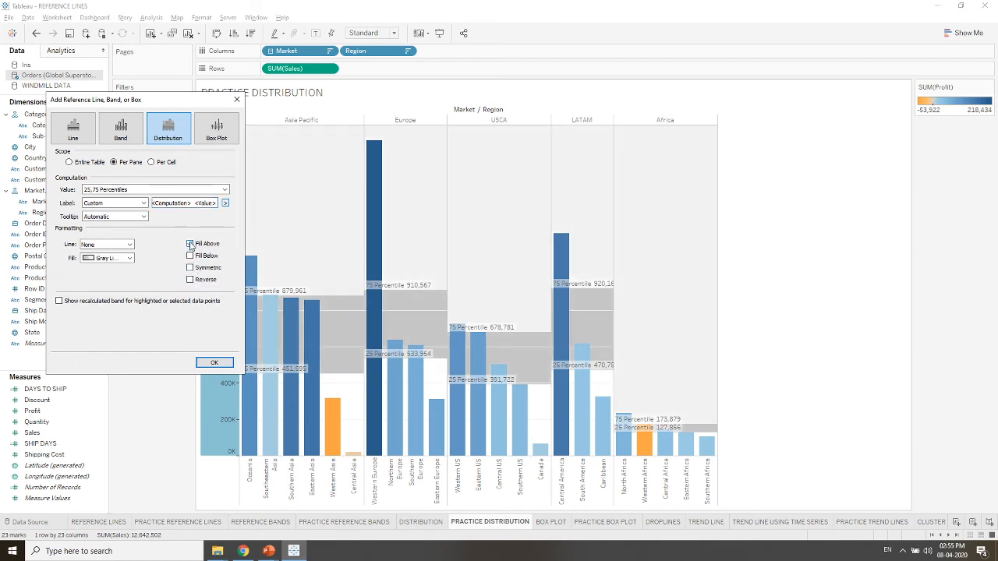
left_click(189, 244)
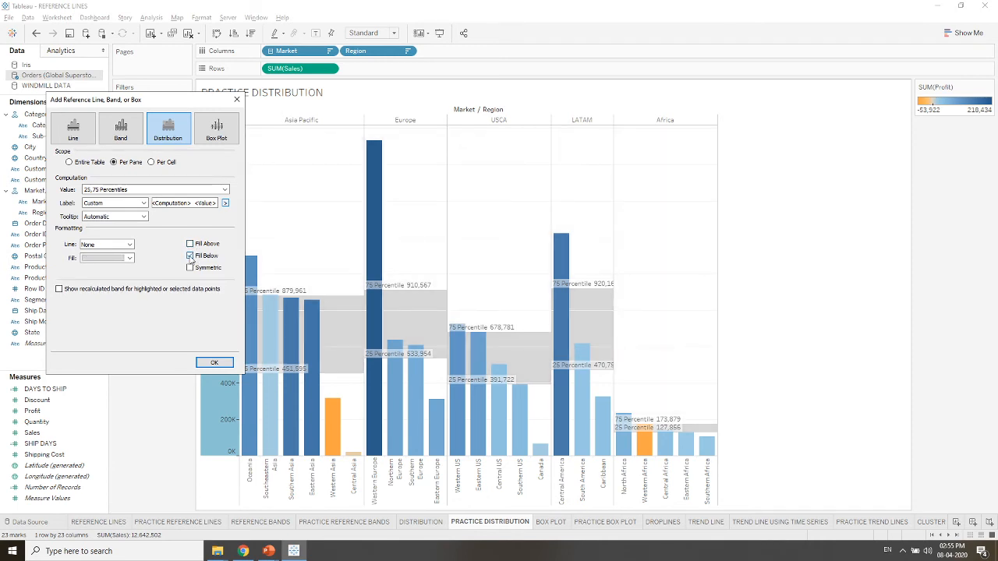
left_click(190, 256)
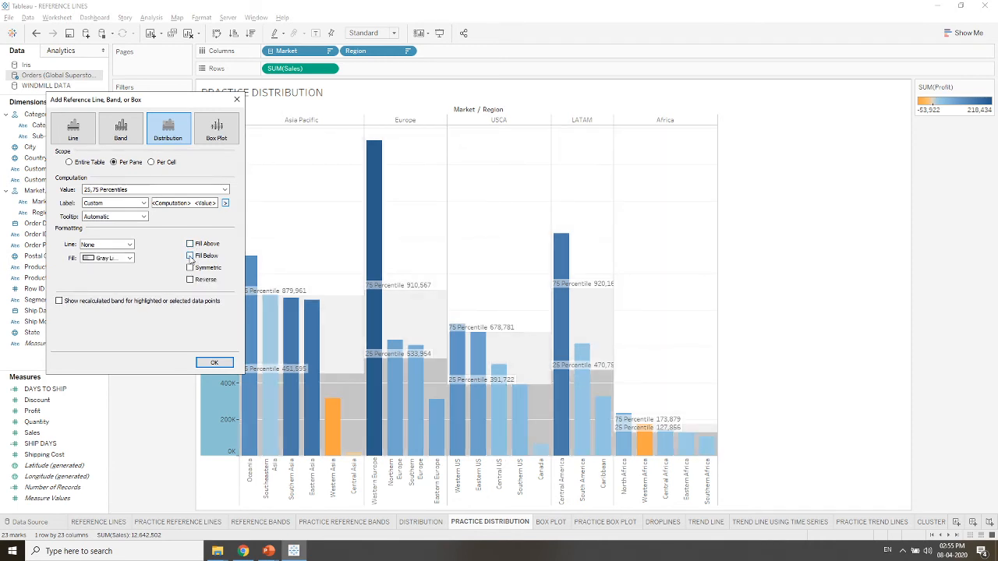
left_click(214, 363)
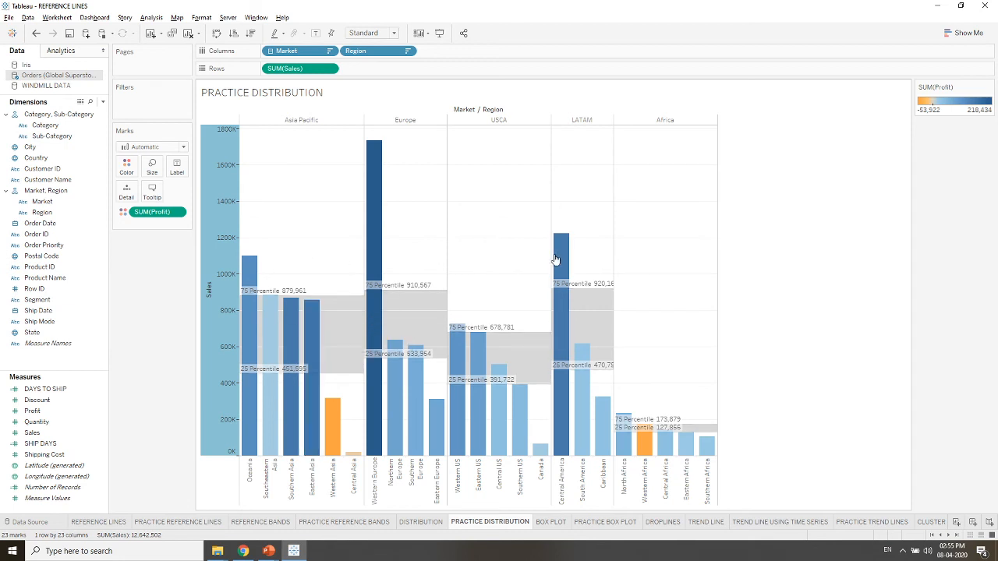
left_click(582, 384)
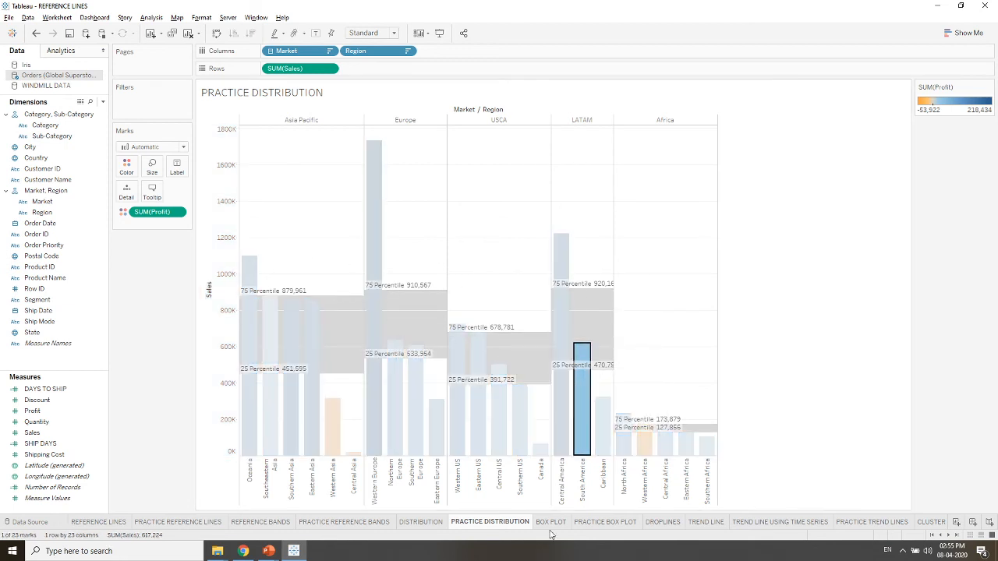
- Examine the finished BOX PLOT worksheet for the fields, marks and plot settings it uses
left_click(552, 522)
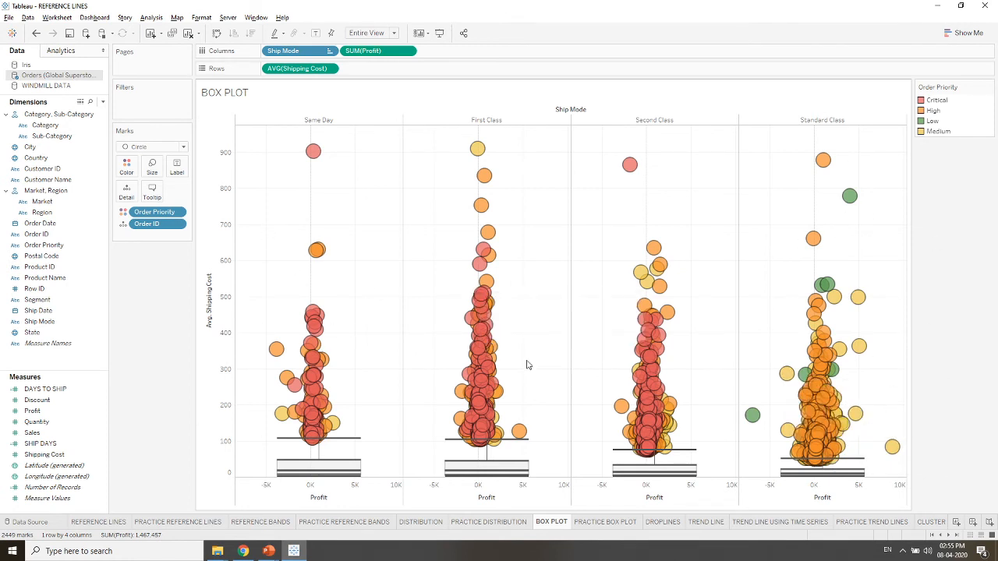
left_click(601, 522)
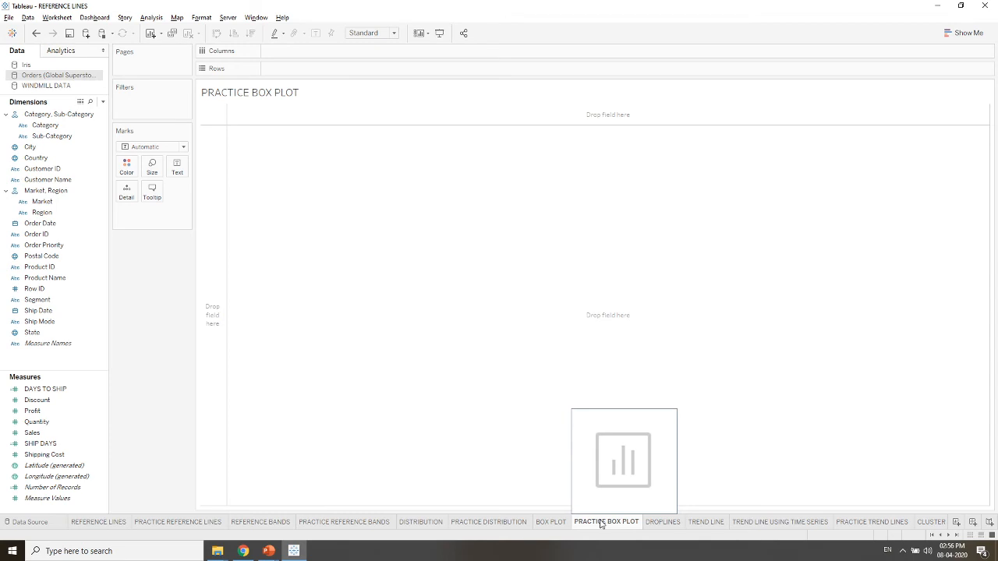
left_click(555, 522)
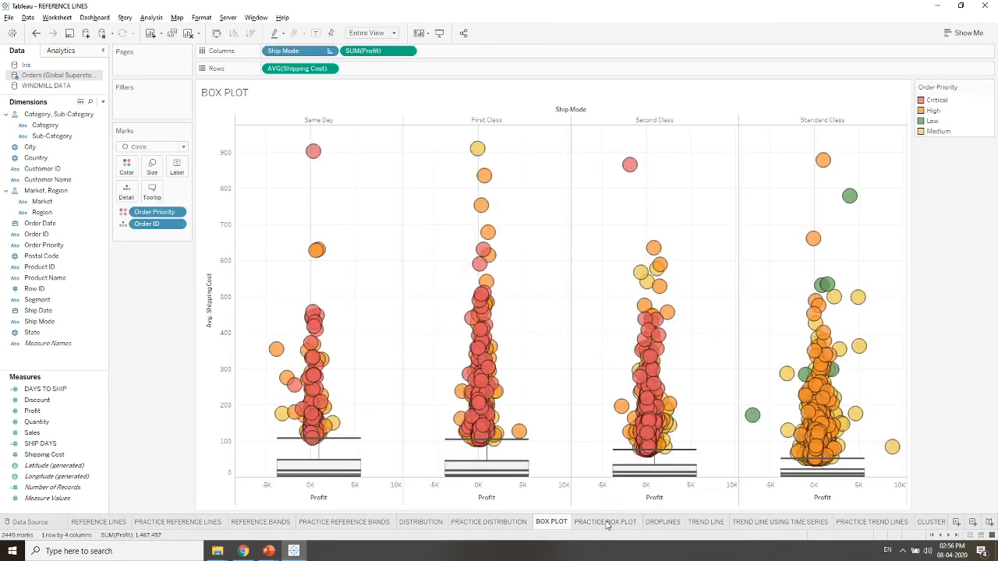
- On the PRACTICE BOX PLOT worksheet, place Ship Mode and Profit on Columns and Shipping Cost on Rows
left_click(607, 522)
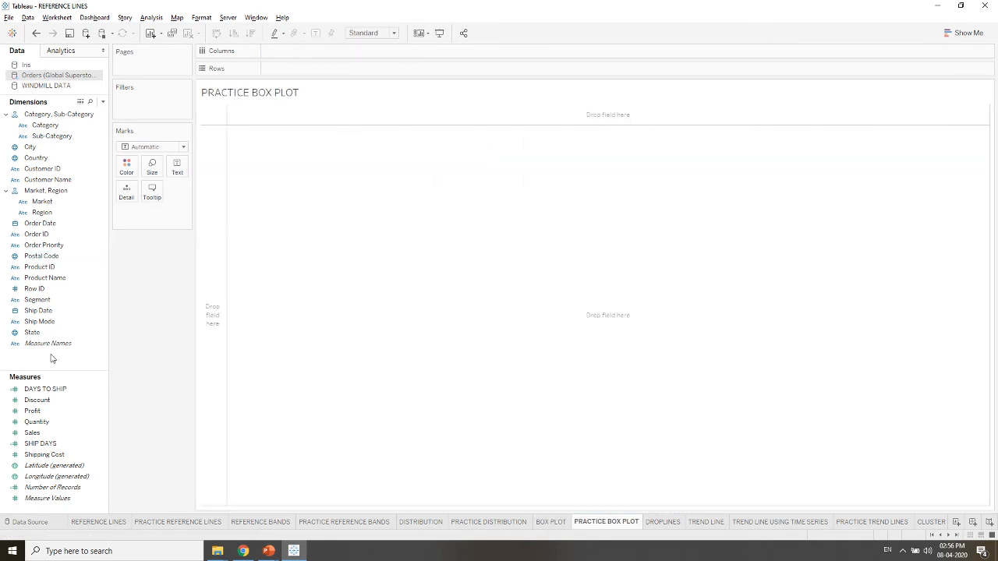
left_click_drag(38, 322, 285, 53)
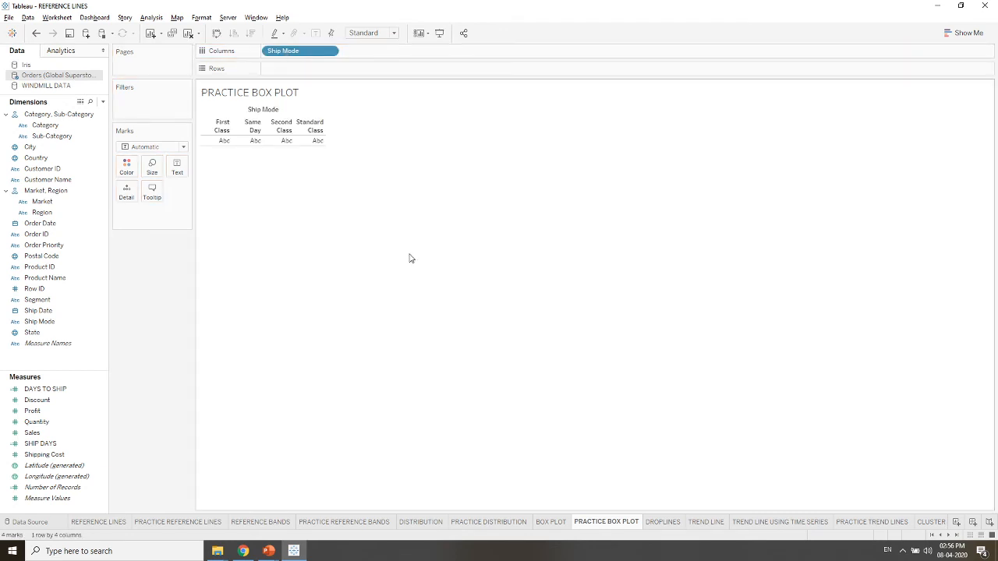
left_click_drag(55, 412, 405, 51)
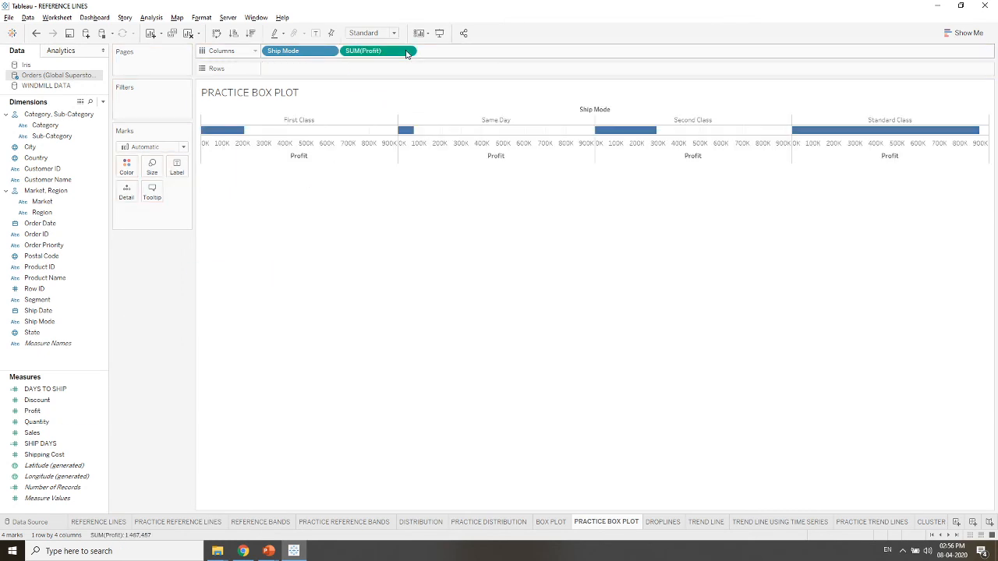
left_click(54, 453)
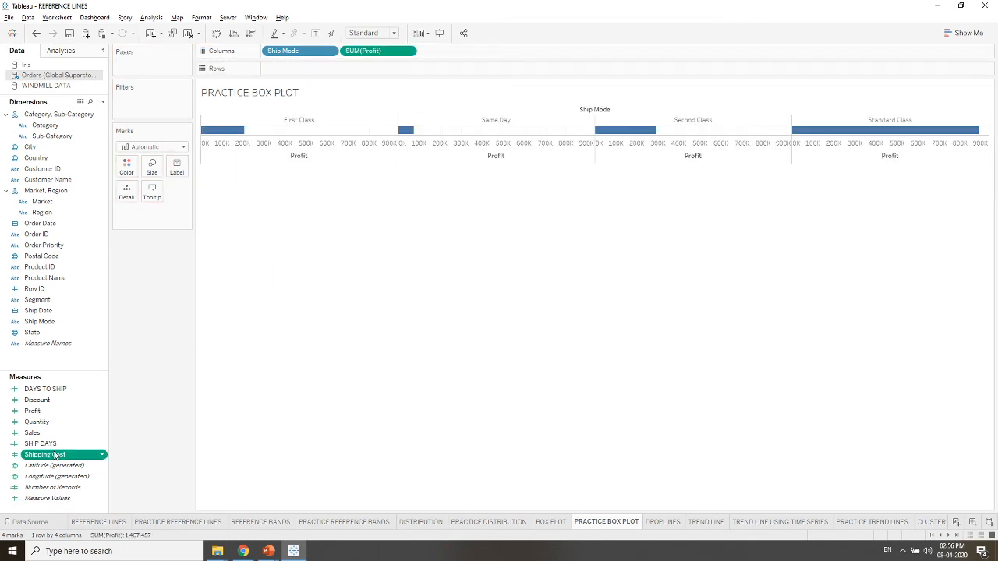
left_click_drag(55, 454, 299, 70)
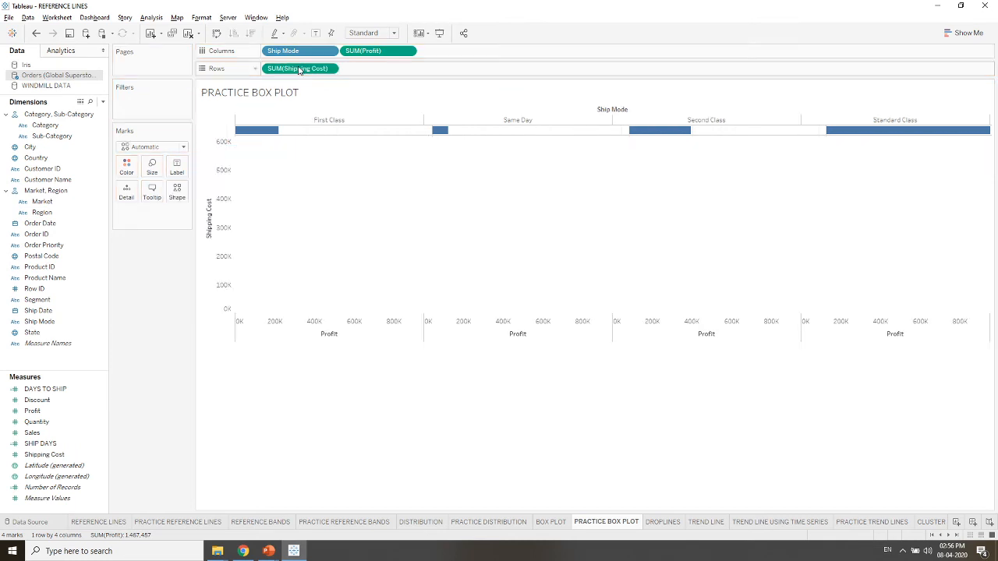
- Change the aggregation of Shipping Cost on Rows to Average
right_click(299, 71)
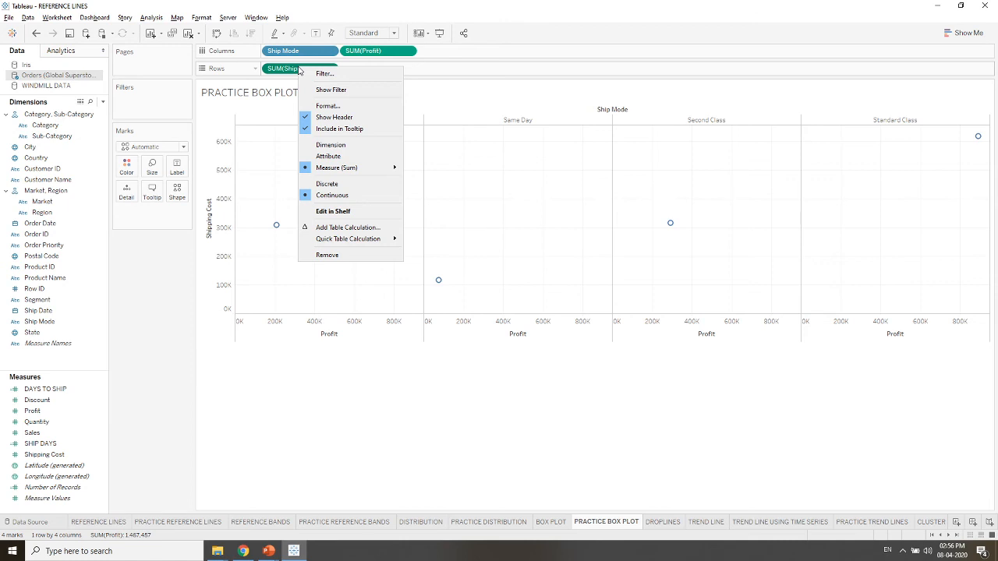
mouse_move(360, 239)
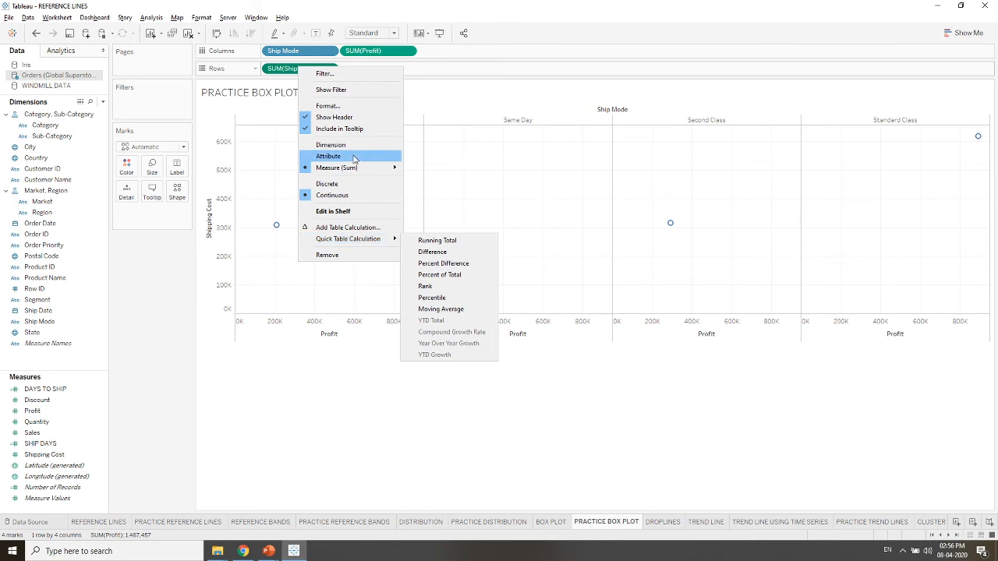
mouse_move(367, 167)
left_click(429, 181)
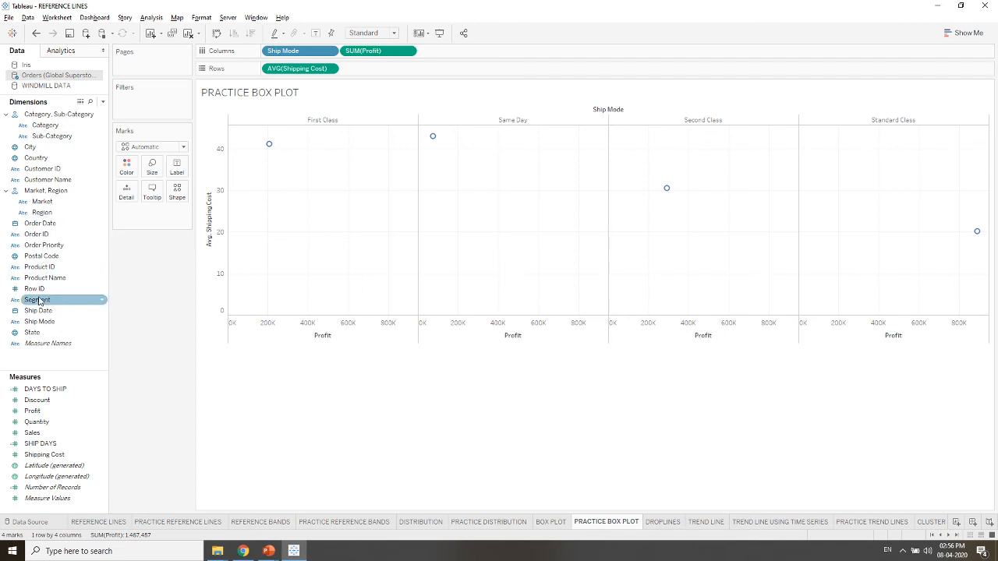
- Color the marks by Order Priority and add all members of Order ID as detail
left_click_drag(37, 247, 127, 166)
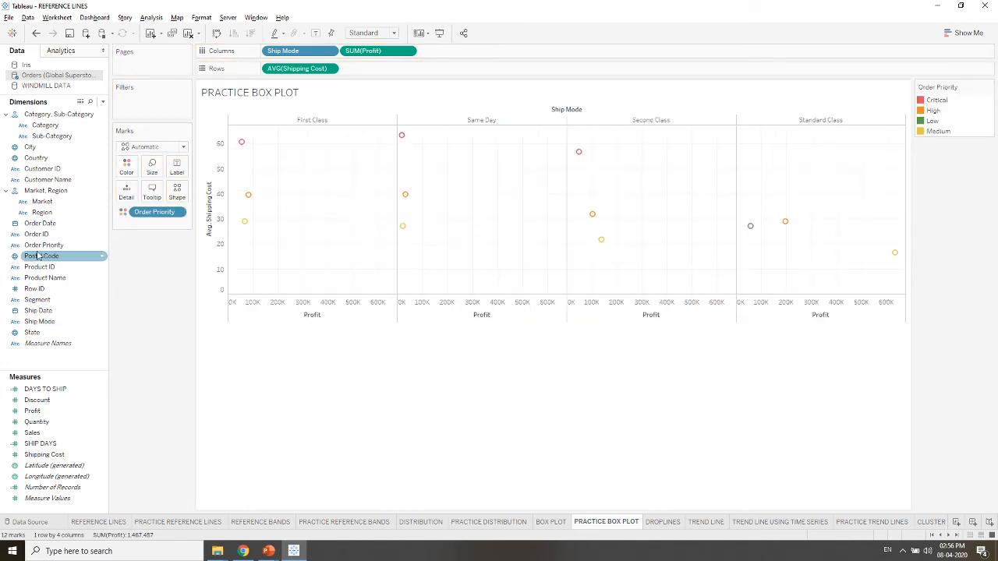
left_click_drag(43, 238, 133, 198)
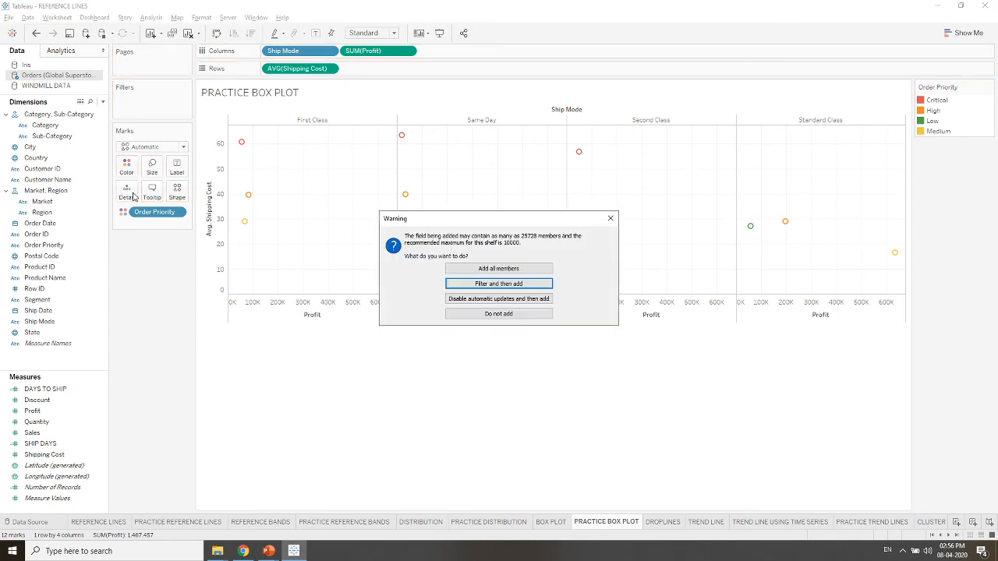
left_click(476, 269)
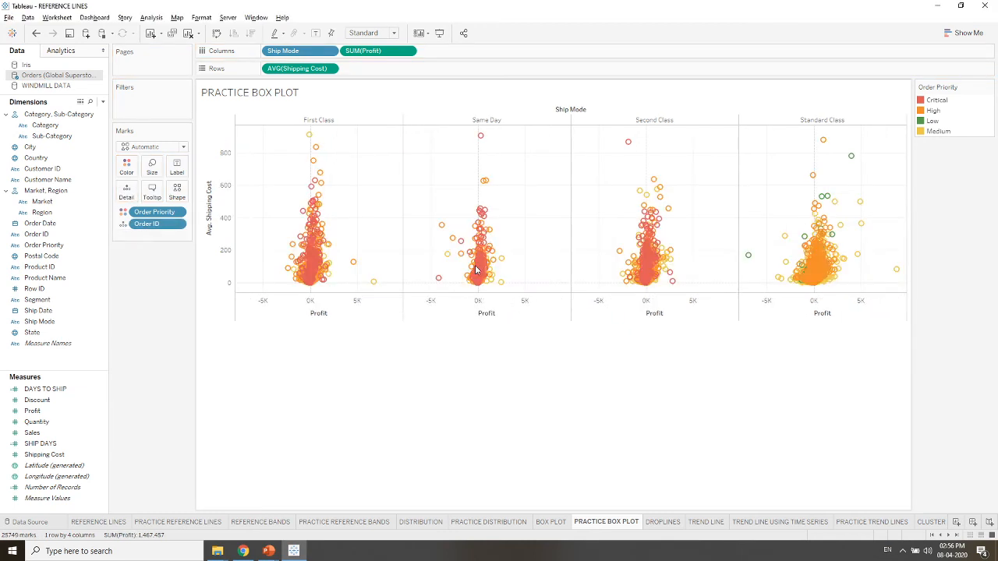
- Fit the chart to Entire View and enlarge the marks to slightly above the middle of the size range
left_click(369, 34)
left_click(370, 71)
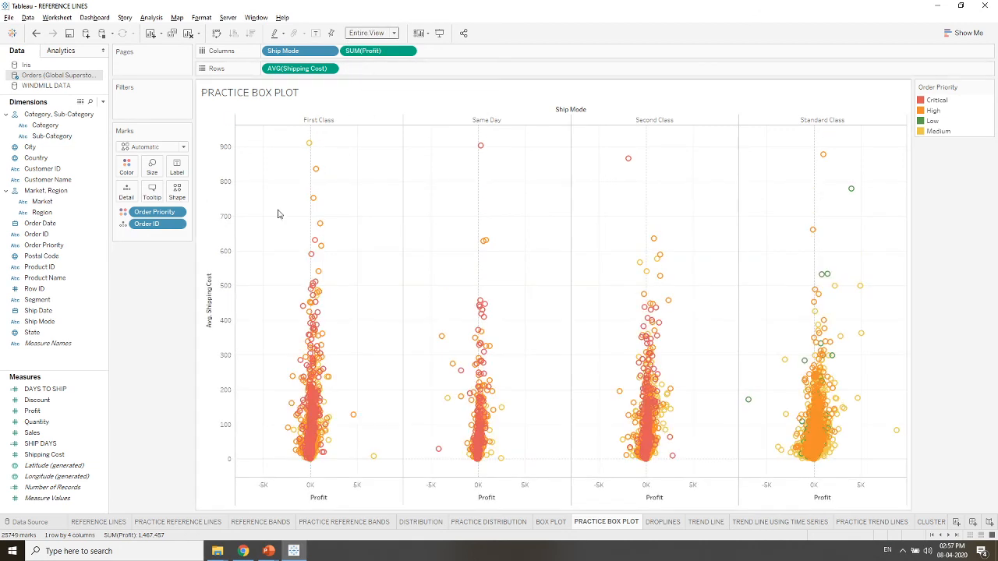
left_click(152, 166)
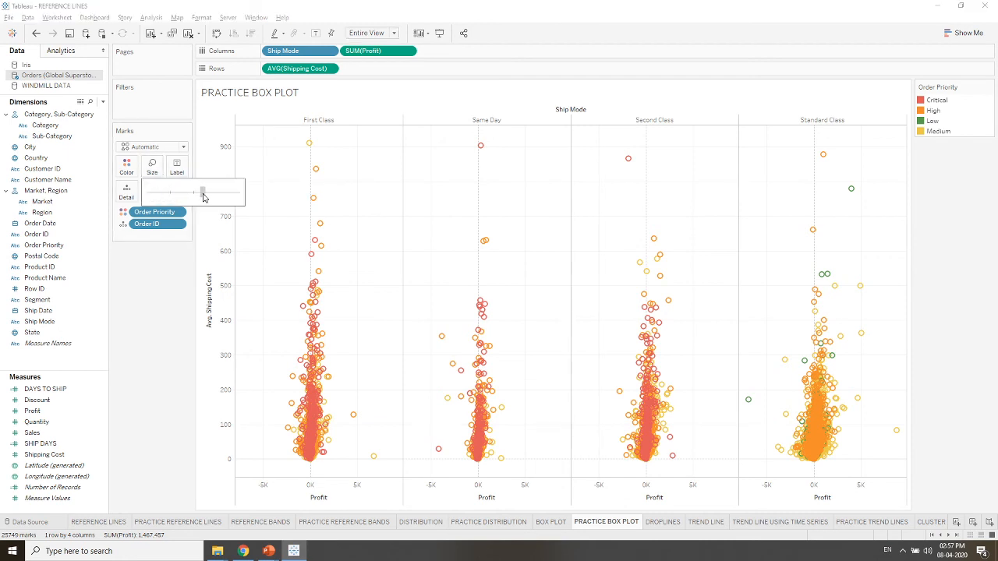
left_click_drag(202, 197, 203, 197)
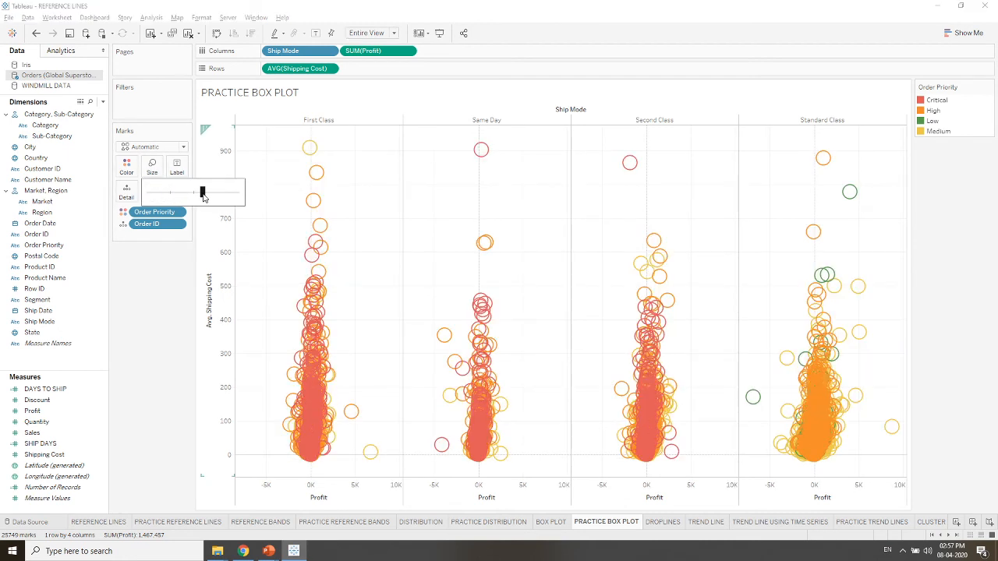
- Change the mark type to Circle with 61% opacity and a black border
left_click(184, 146)
left_click(138, 218)
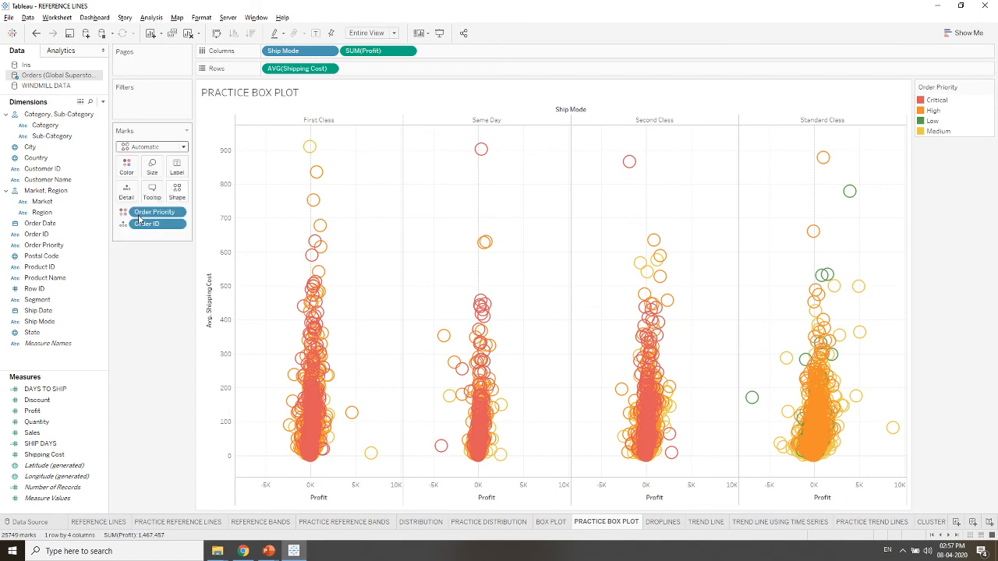
left_click(127, 166)
left_click_drag(173, 225, 156, 225)
left_click(194, 250)
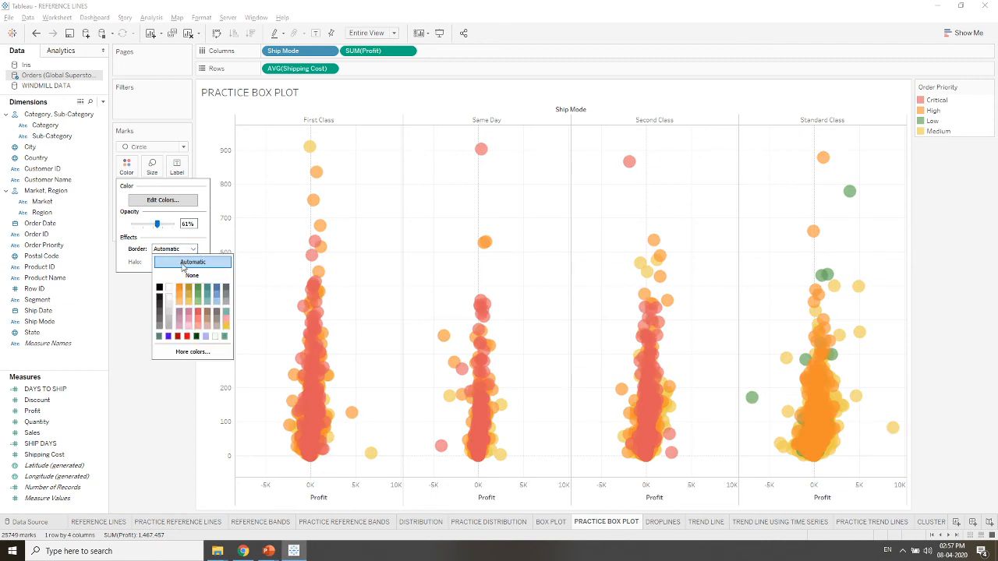
left_click(159, 291)
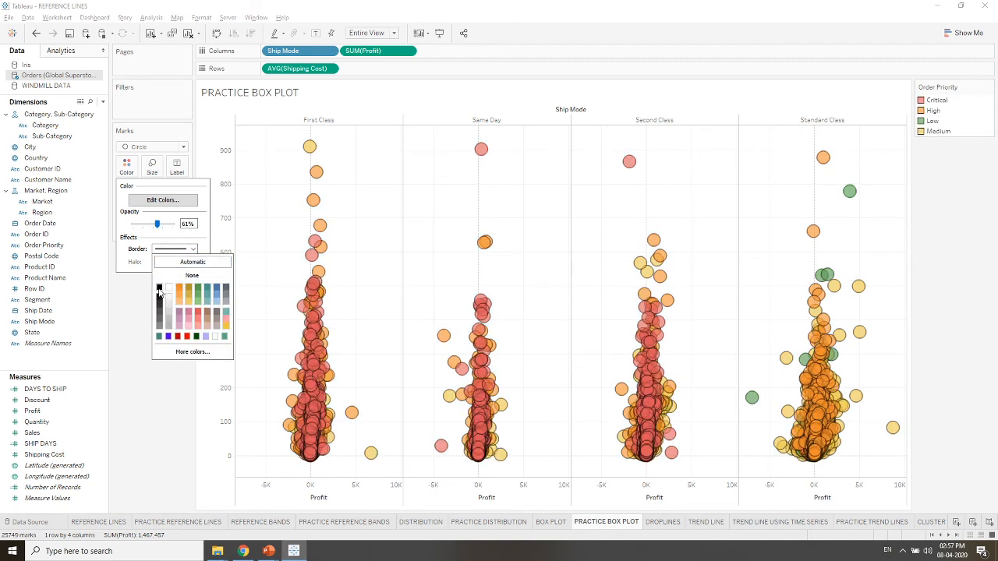
left_click(137, 356)
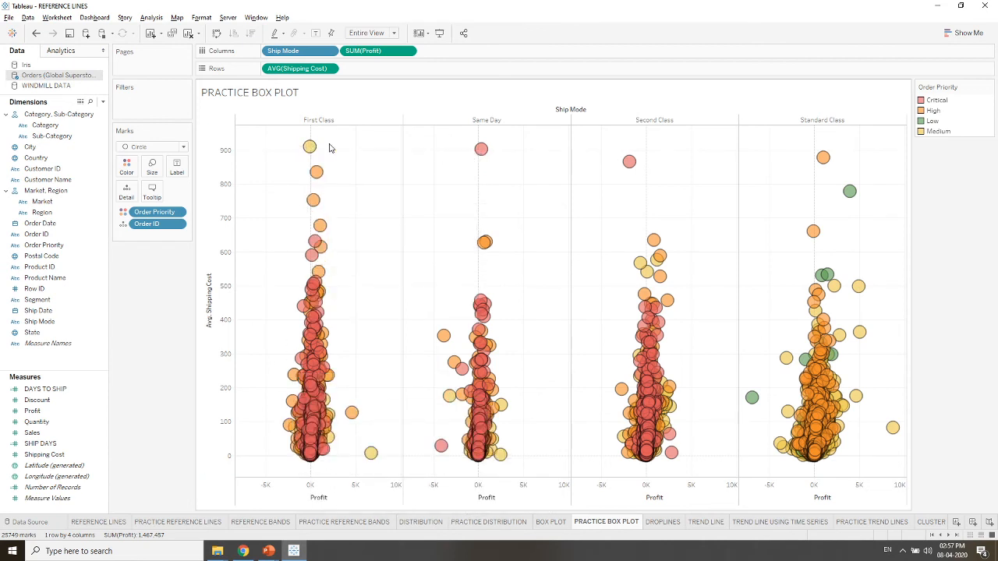
- Add a box plot to the Avg. Shipping Cost axis with underlying marks hidden except outliers
mouse_move(313, 149)
left_click(207, 405)
right_click(208, 404)
left_click(222, 480)
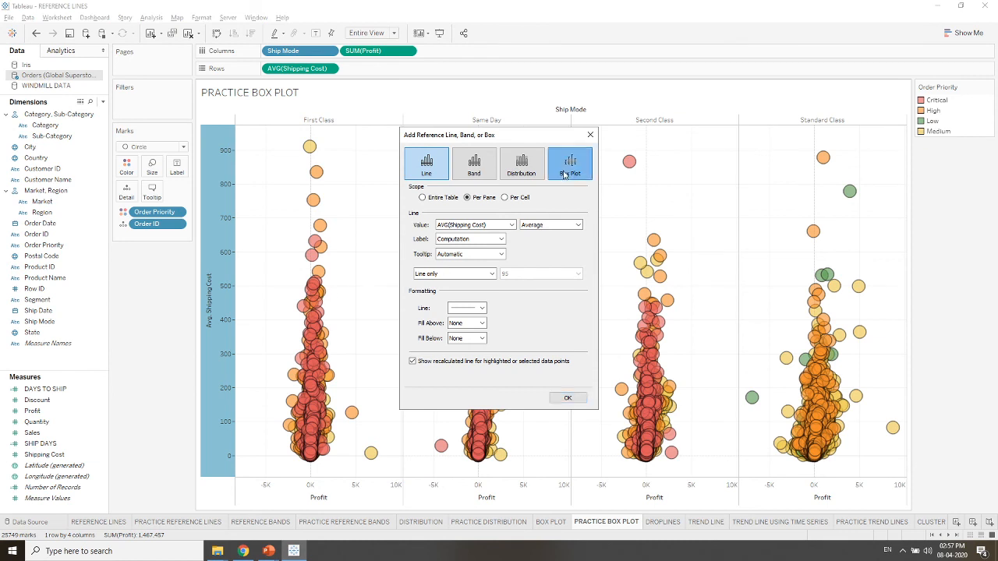
left_click_drag(513, 144, 133, 117)
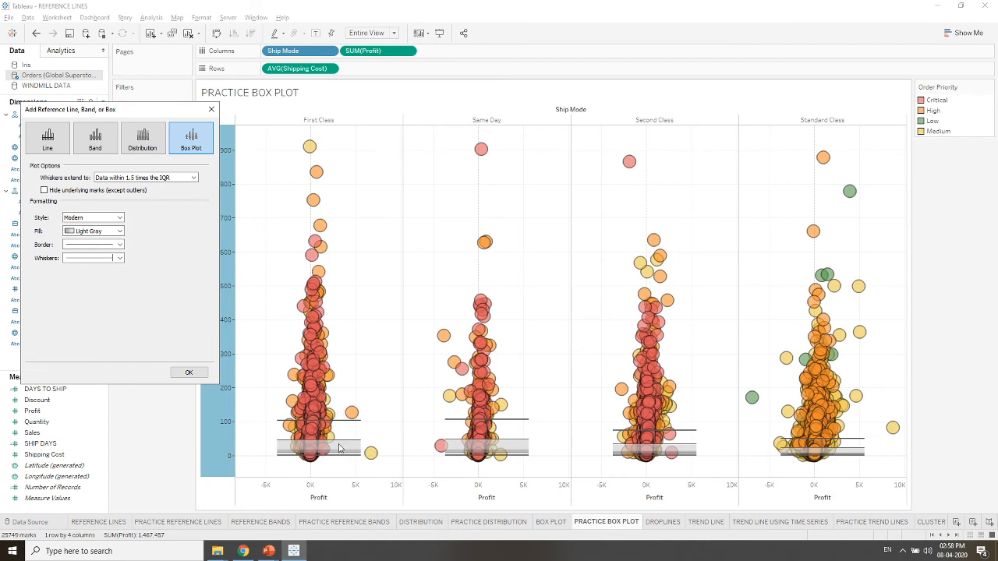
left_click(45, 190)
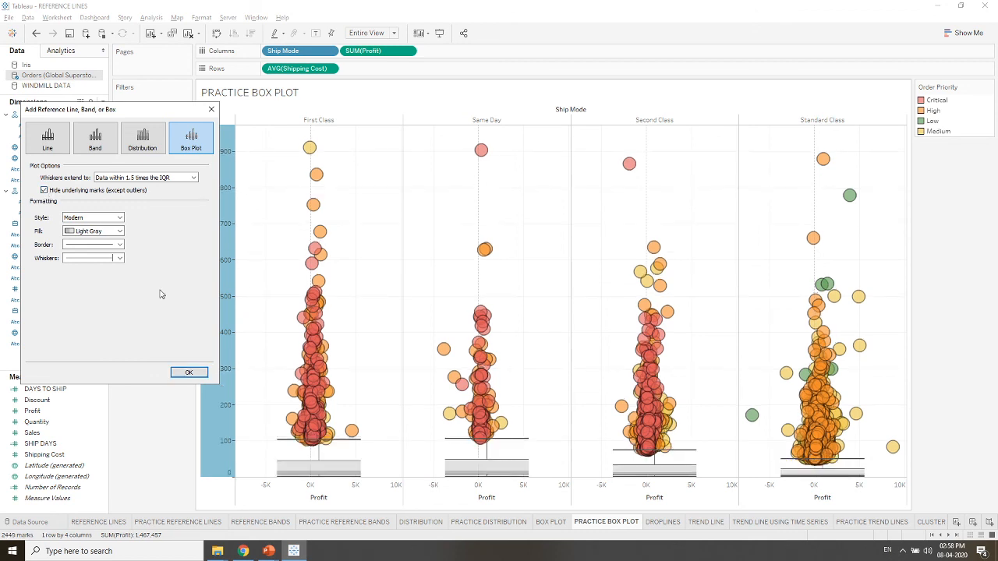
left_click(188, 373)
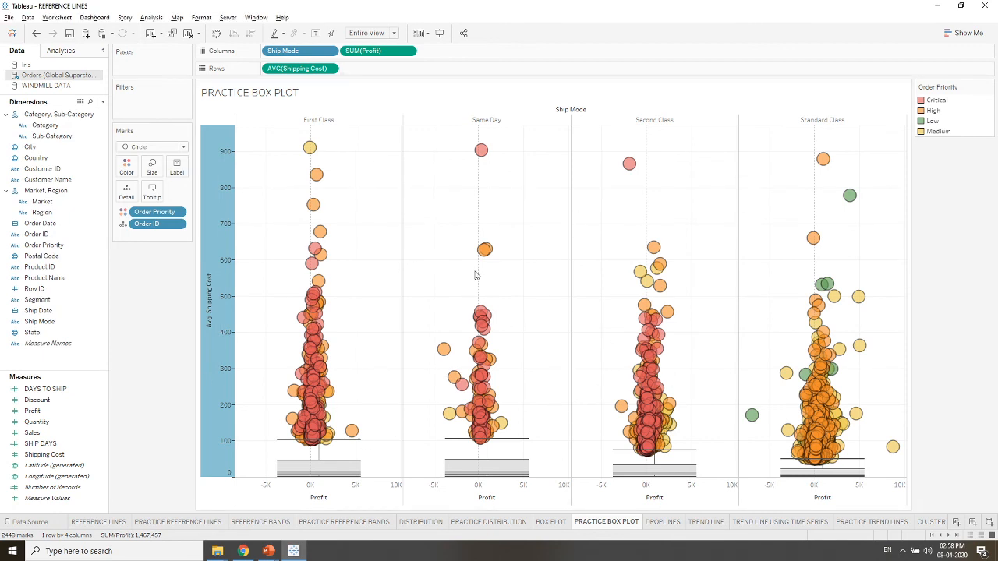
- Examine the outliers and box plots for each ship mode on the practice box plot worksheet
mouse_move(341, 403)
mouse_move(820, 164)
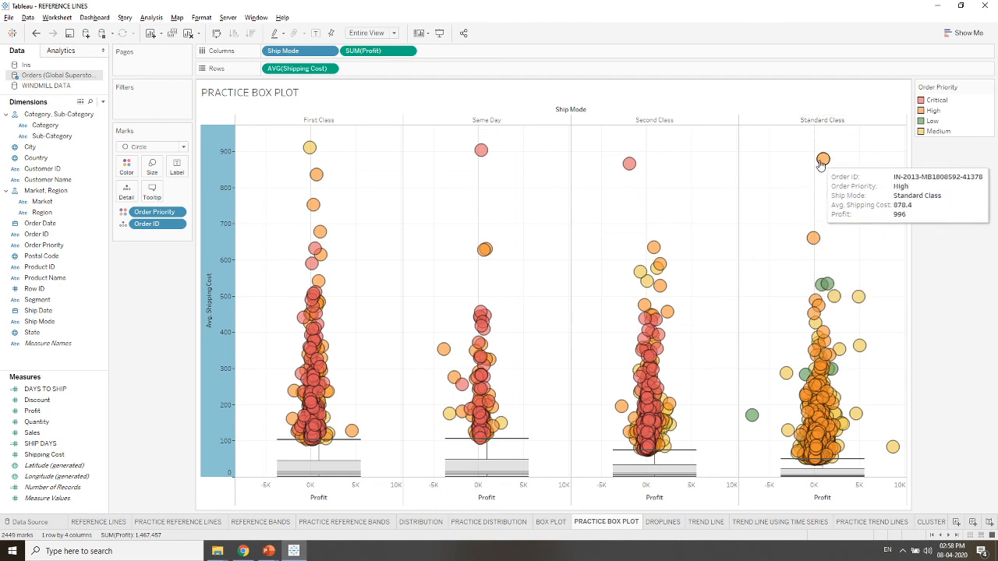
mouse_move(813, 238)
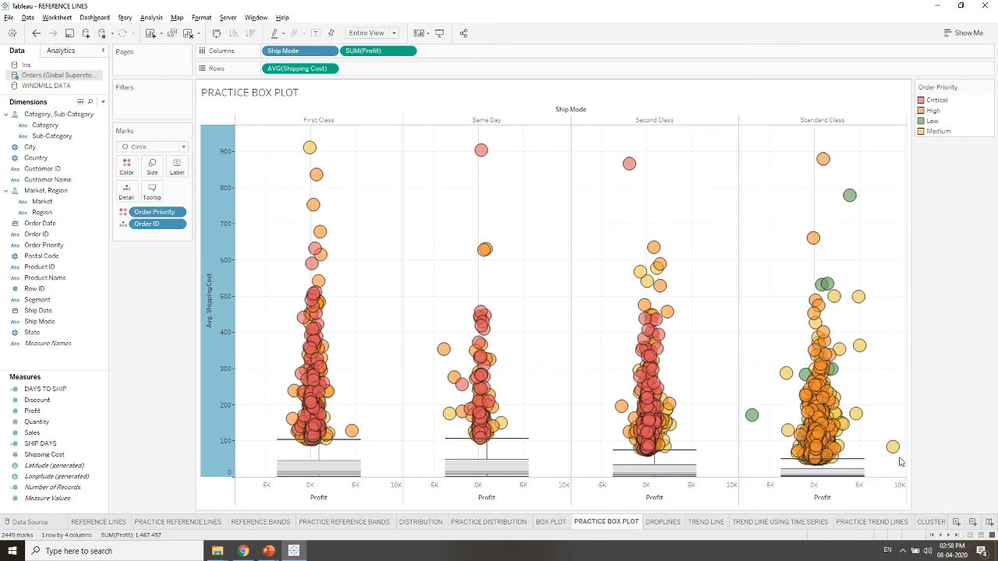
mouse_move(894, 451)
mouse_move(314, 346)
- Open the DROPLINES worksheet and turn the scatter plot's drop lines off and back on
left_click(662, 522)
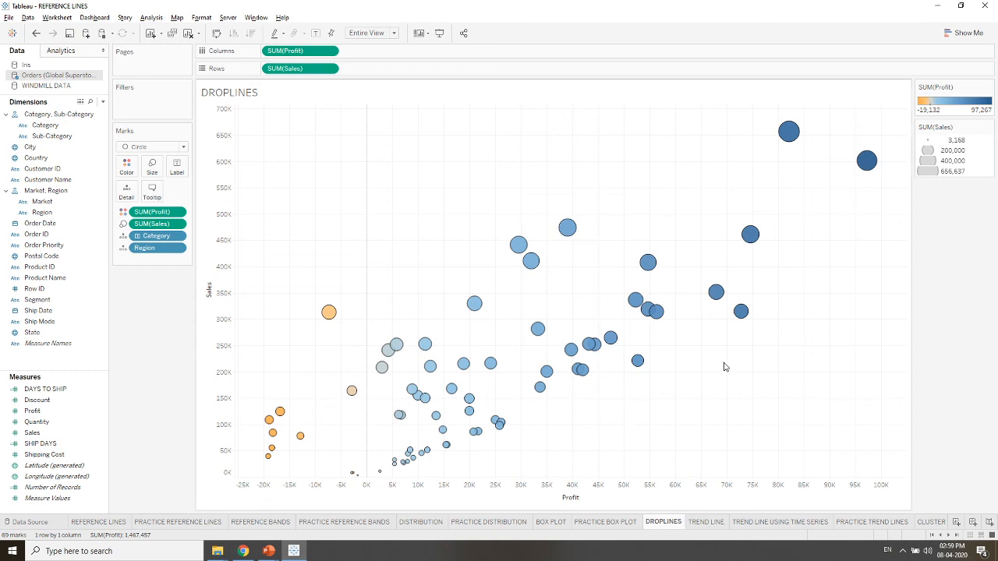
mouse_move(866, 172)
right_click(779, 223)
mouse_move(813, 331)
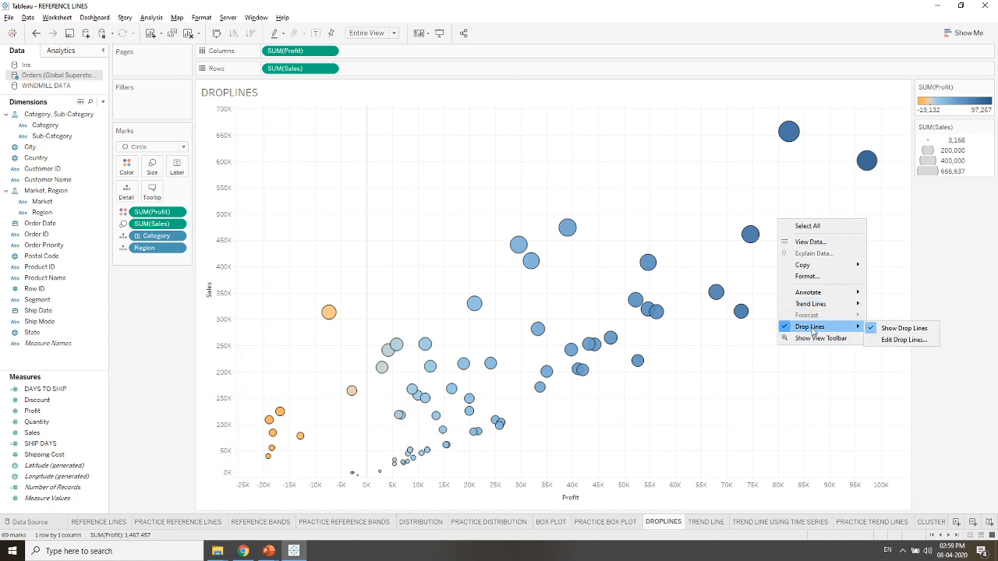
left_click(890, 328)
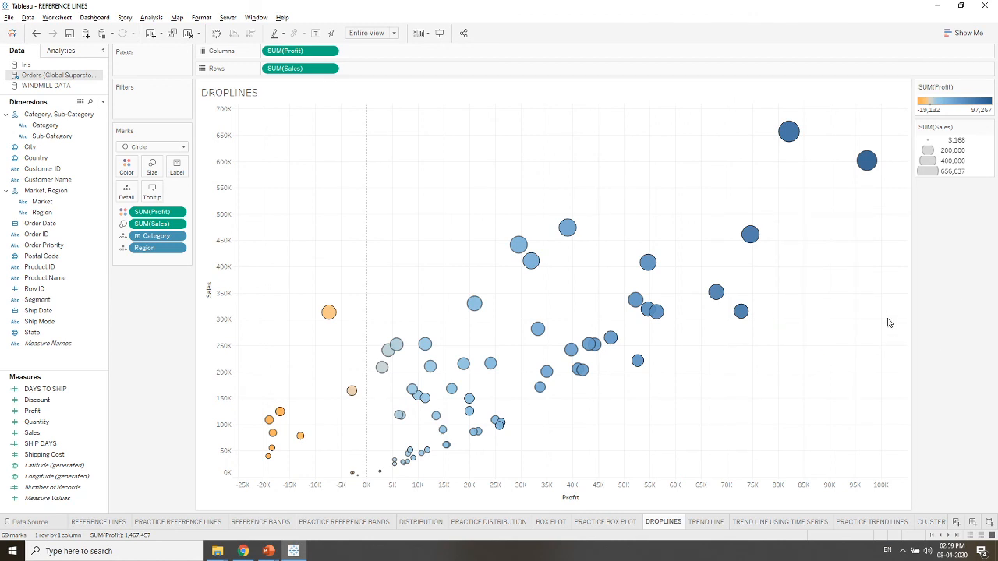
right_click(776, 248)
mouse_move(811, 355)
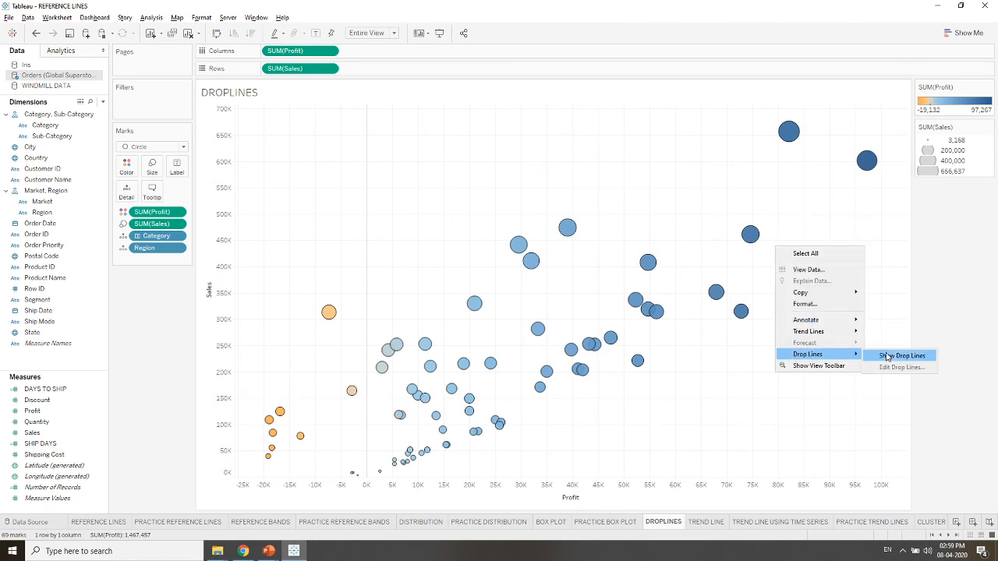
left_click(886, 354)
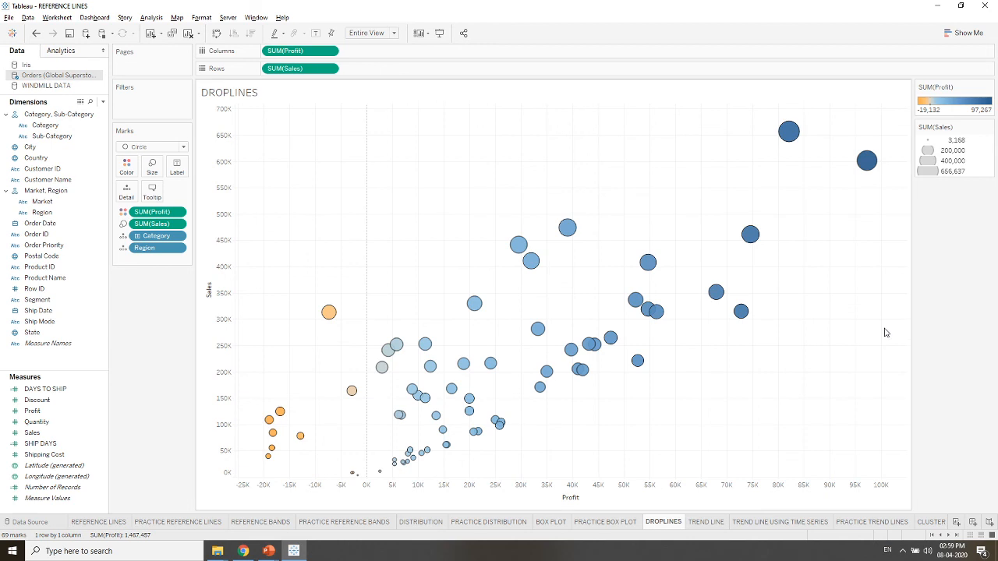
- Inspect the drop lines of the Western Europe Office Supplies and Technology marks, and clear the selection
left_click(867, 162)
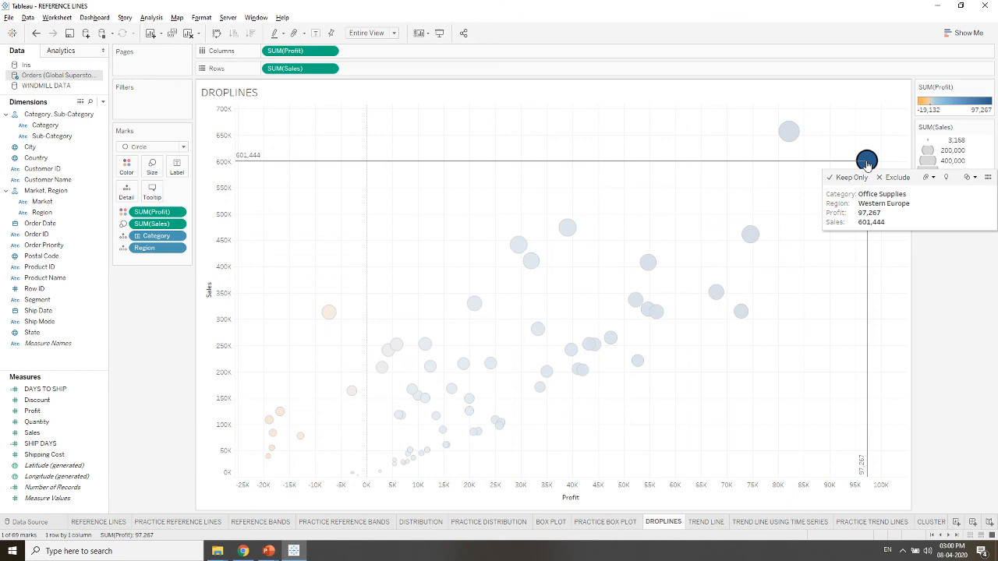
left_click(790, 133)
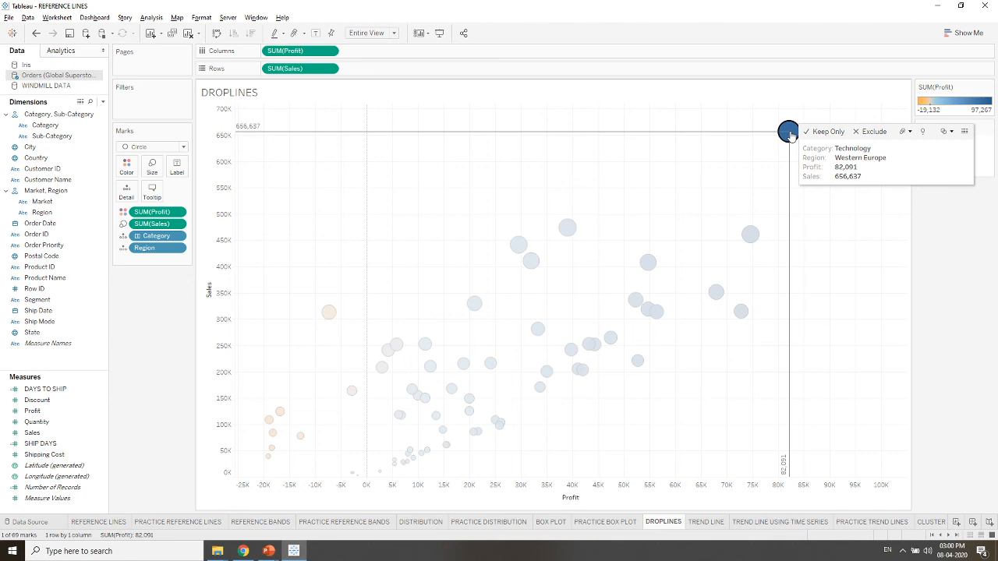
left_click(697, 117)
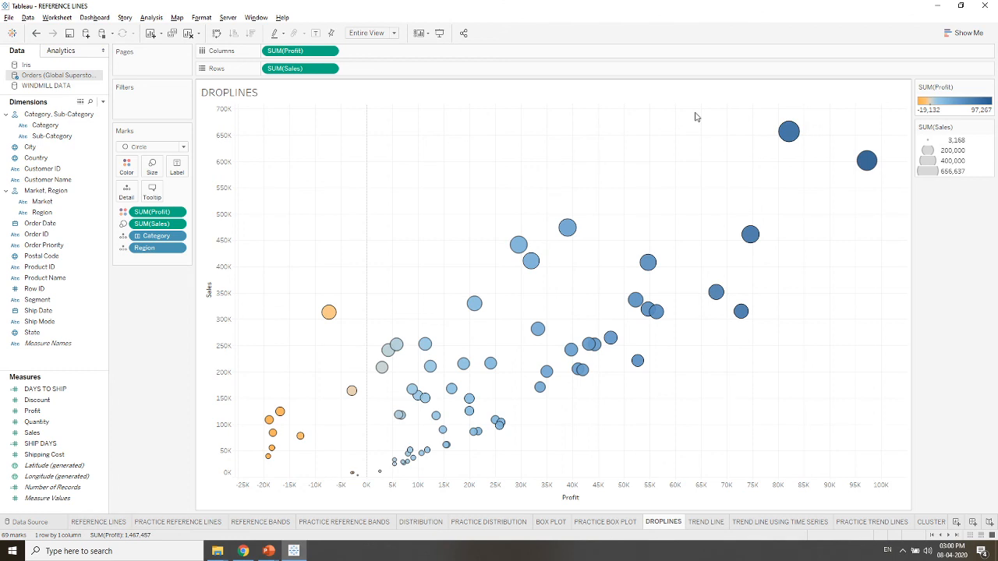
left_click(904, 555)
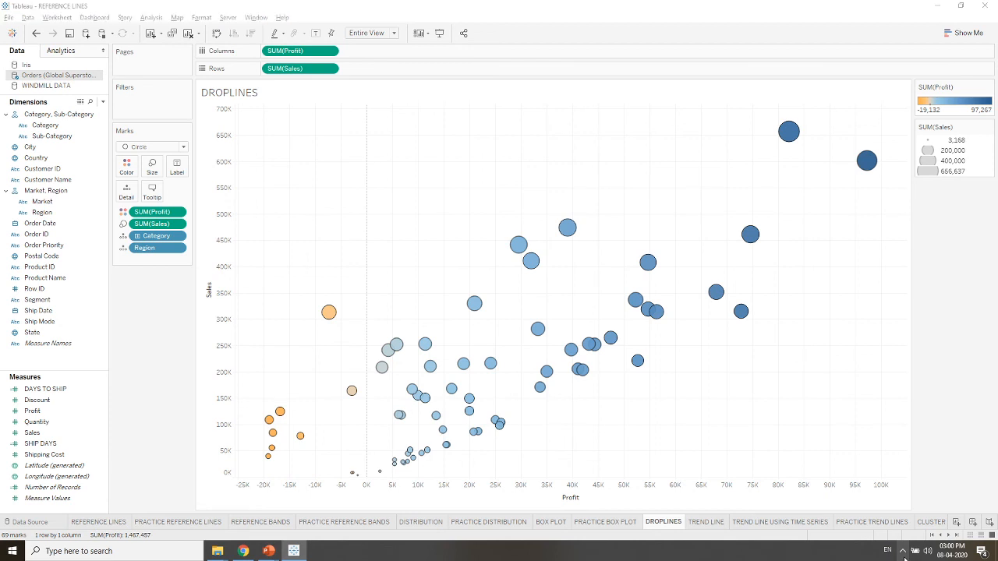
left_click(904, 552)
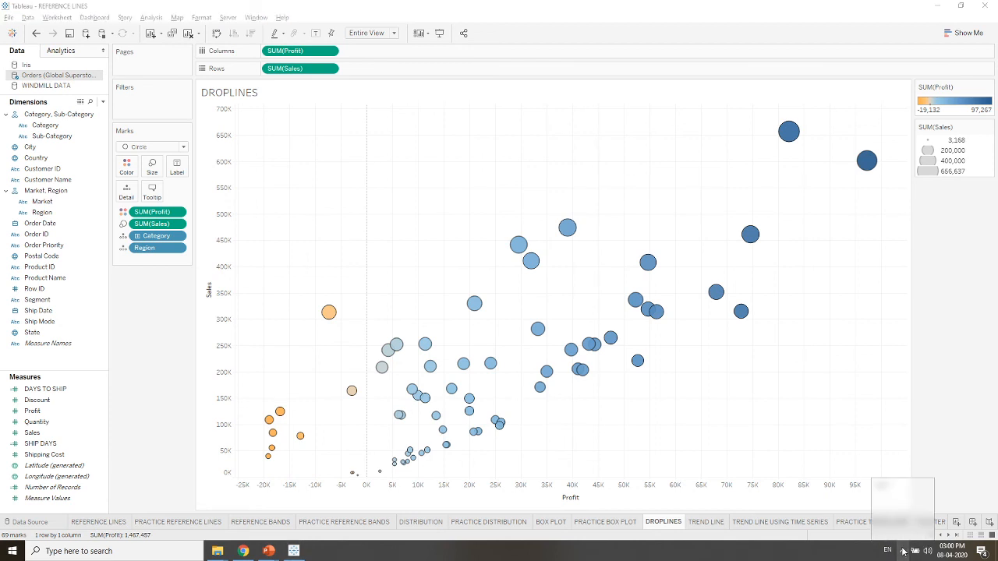
left_click(904, 552)
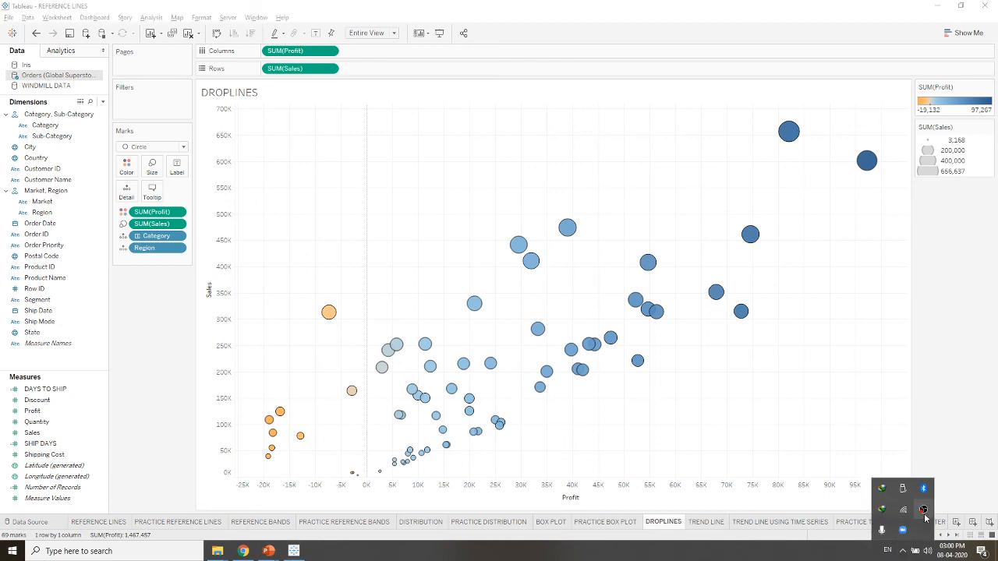